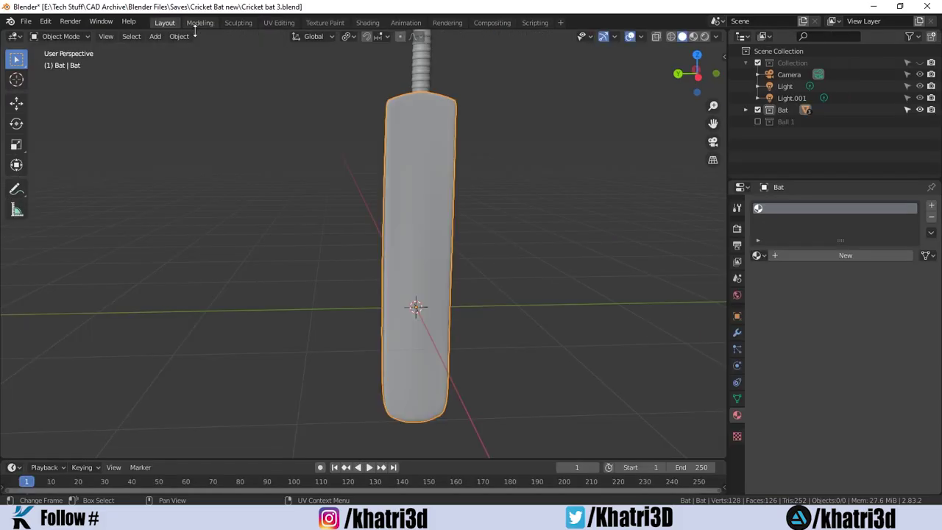
Orbit around the cricket bat, then switch to the UV Editing workspace with the bat in Edit Mode.
mouse_move(290, 201)
middle_mouse_down()
mouse_move(359, 211)
mouse_move(389, 204)
middle_mouse_up()
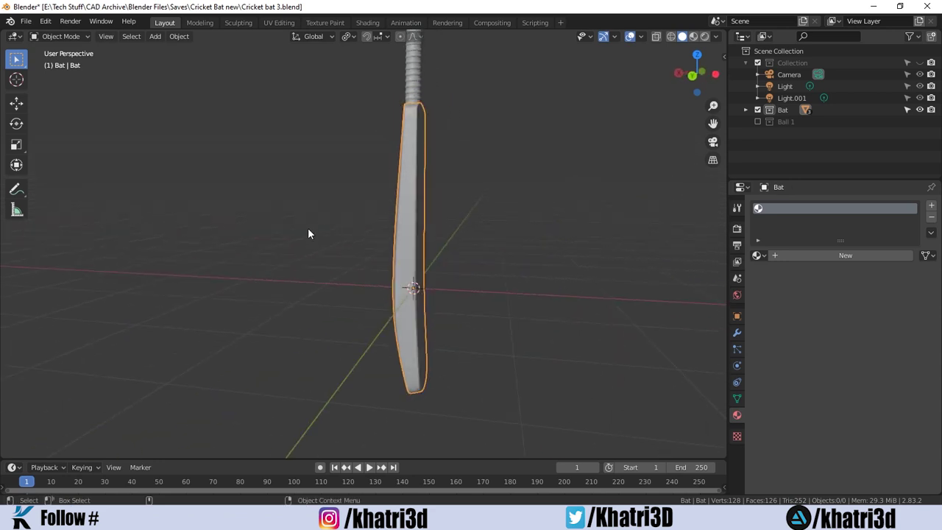
mouse_move(308, 227)
middle_mouse_down()
mouse_move(263, 231)
mouse_move(248, 247)
middle_mouse_up()
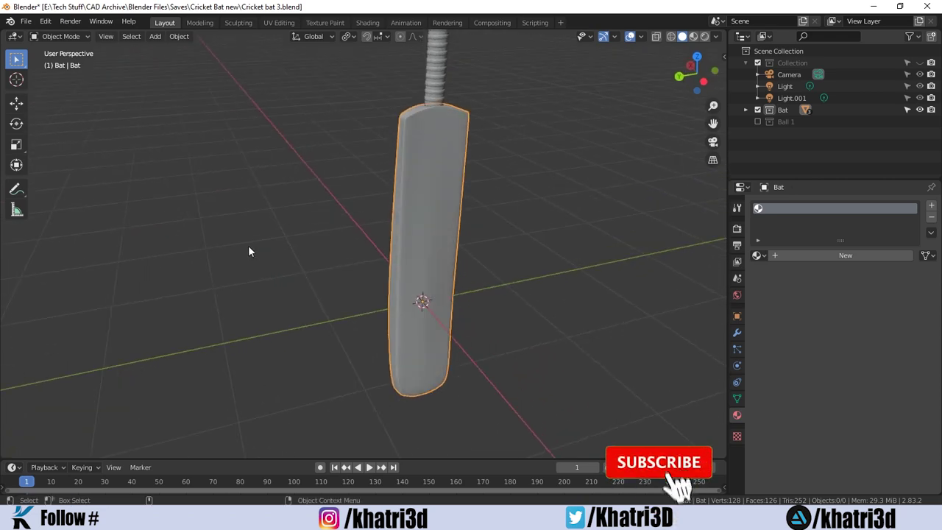
left_click(289, 21)
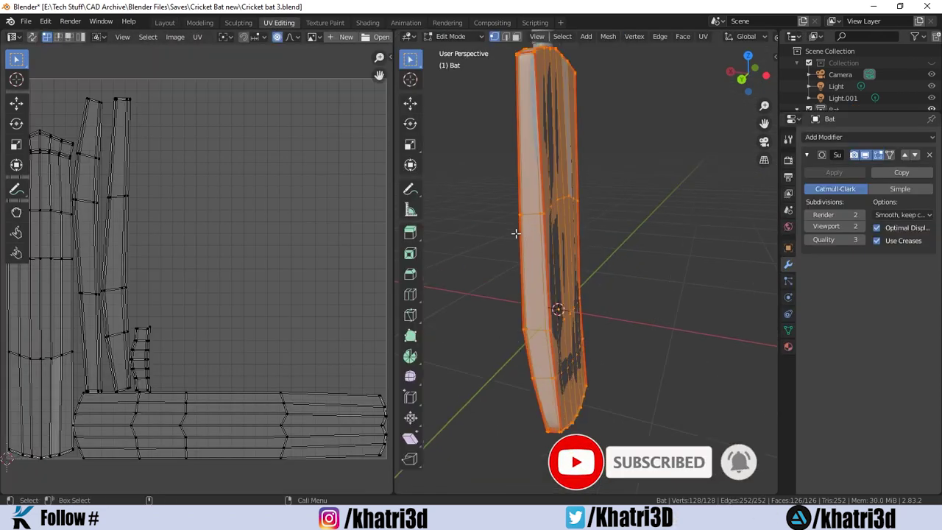
Select the whole bat mesh to show its full UV layout, then return to the Layout workspace.
middle_click_drag(516, 233, 483, 207)
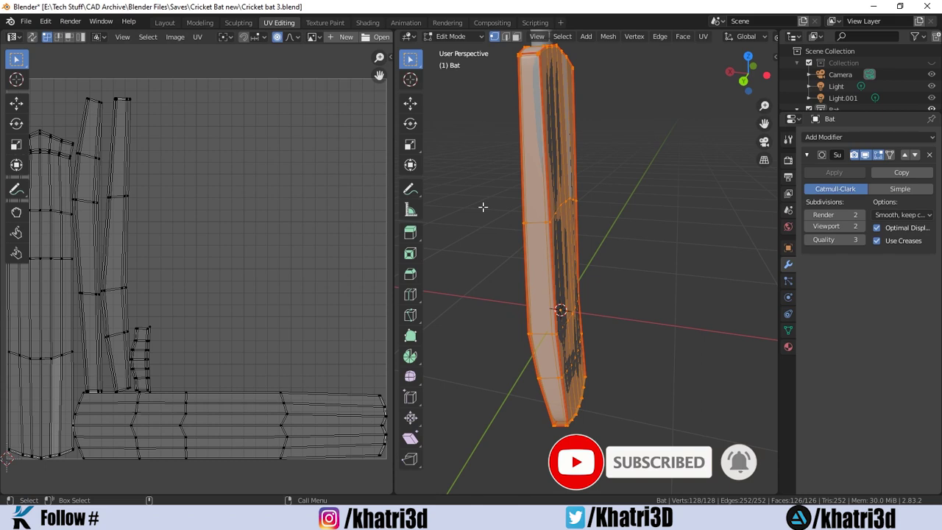
key("alt+a")
middle_click_drag(491, 209, 478, 207)
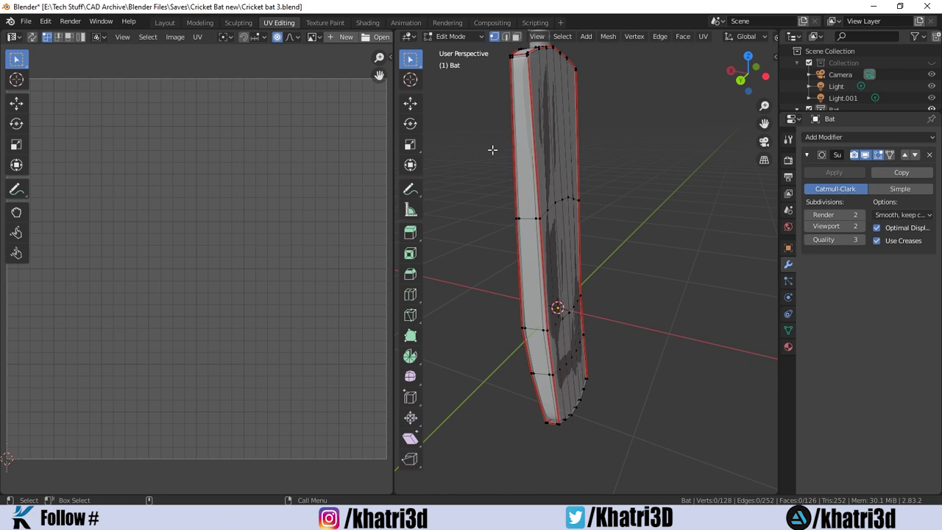
key("a")
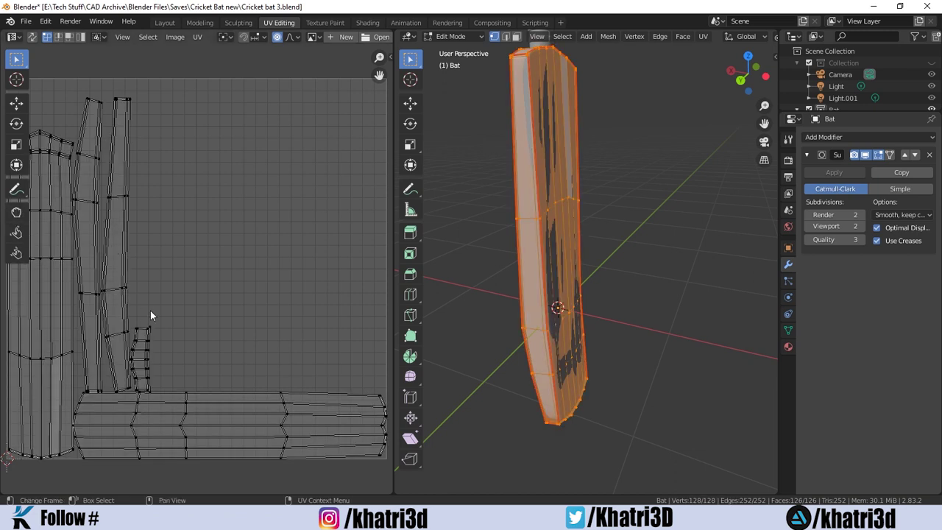
scroll(150, 315, "down", 2)
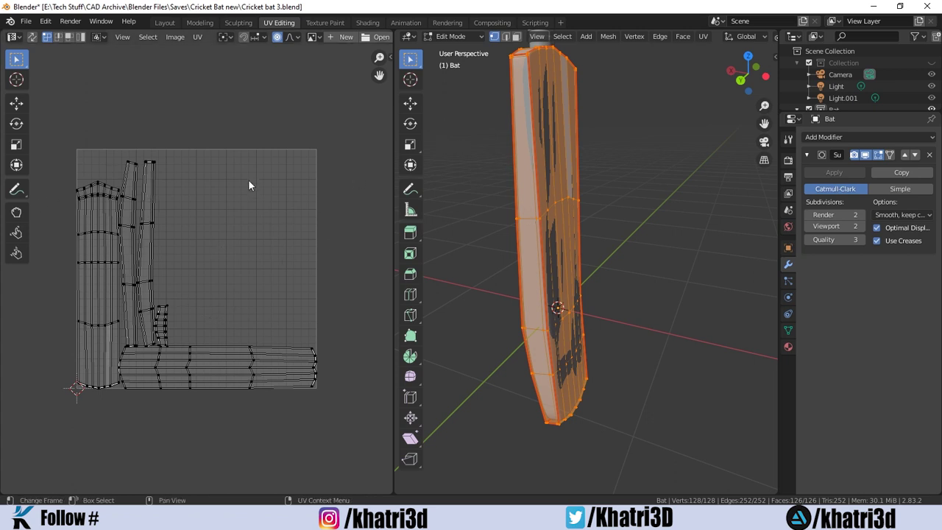
left_click(160, 24)
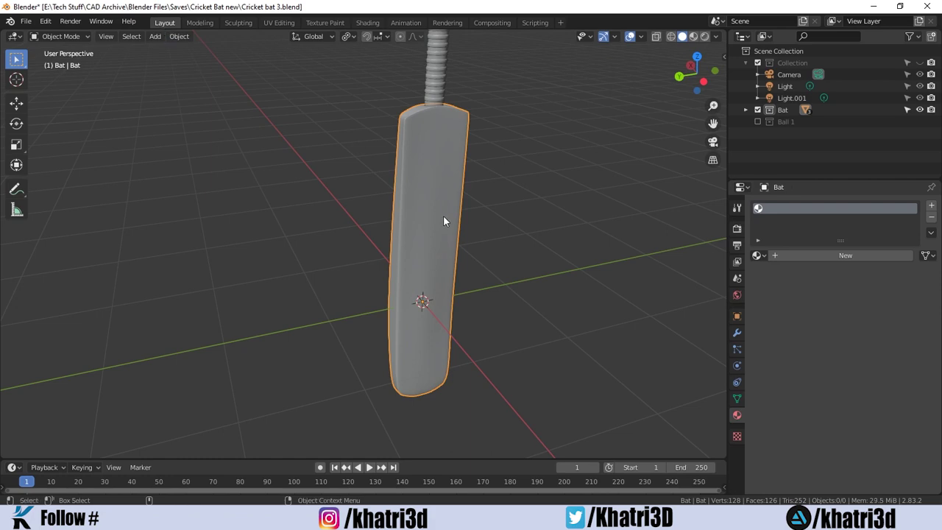
Turn the bat to show its flat face and switch to the Texture Paint workspace.
scroll(405, 257, "up", 3)
middle_click_drag(405, 258, 481, 238)
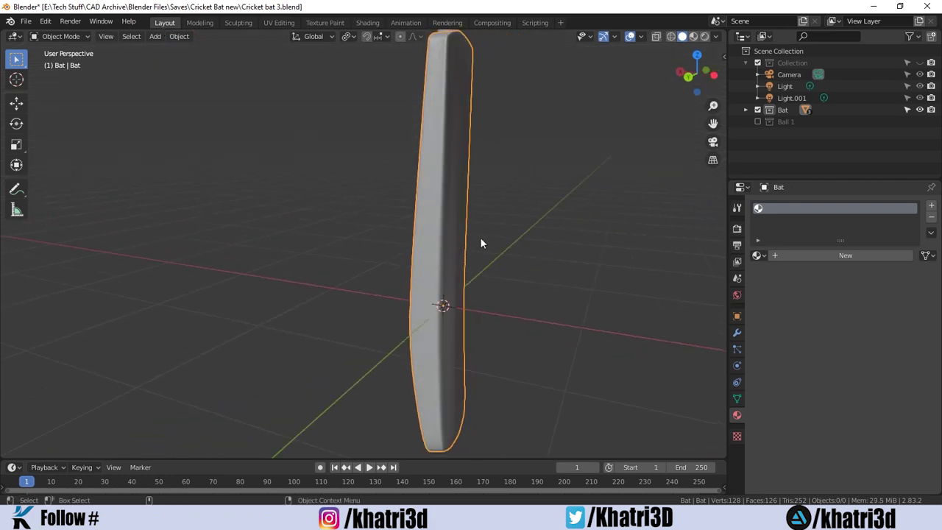
middle_click_drag(480, 237, 442, 233)
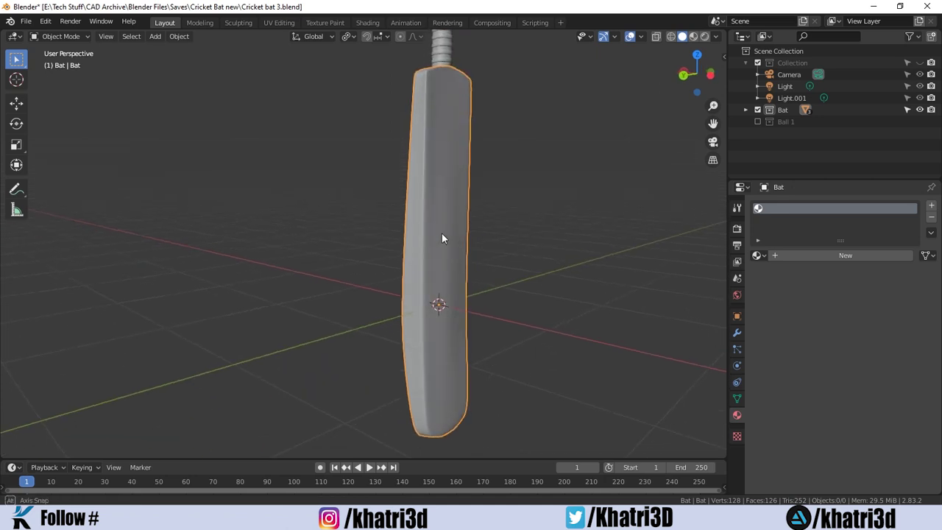
left_click(325, 22)
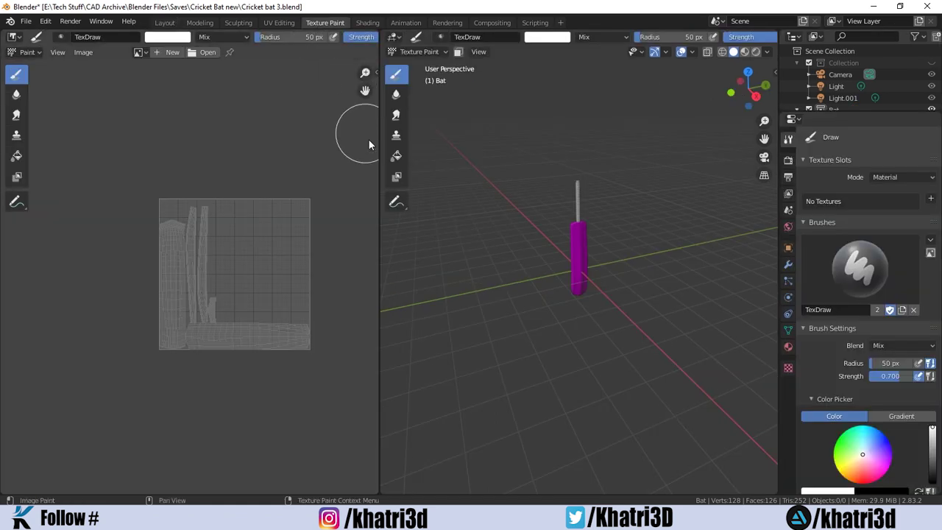
Zoom the image editor's UV layout and widen the image editor area.
scroll(375, 156, "up", 2)
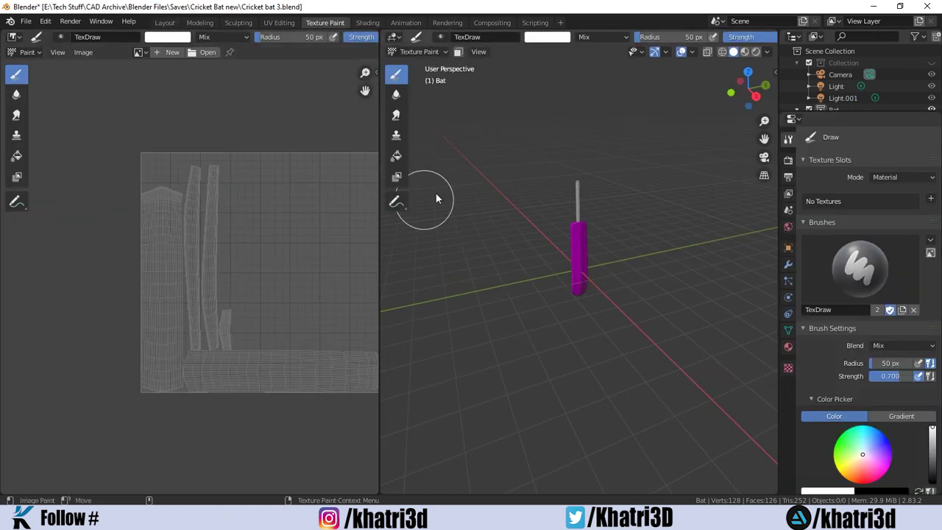
scroll(897, 288, "down", 2)
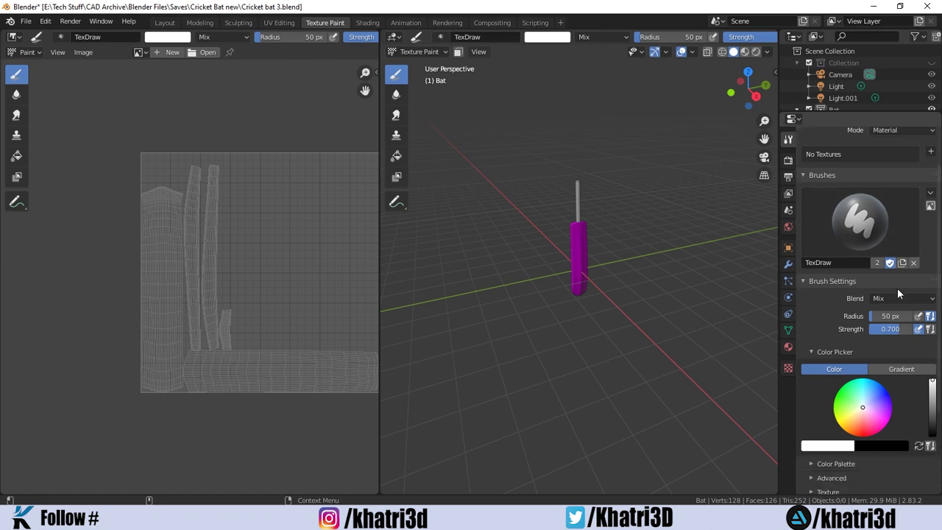
scroll(897, 287, "down", 2)
scroll(897, 288, "down", 1)
scroll(897, 288, "down", 1)
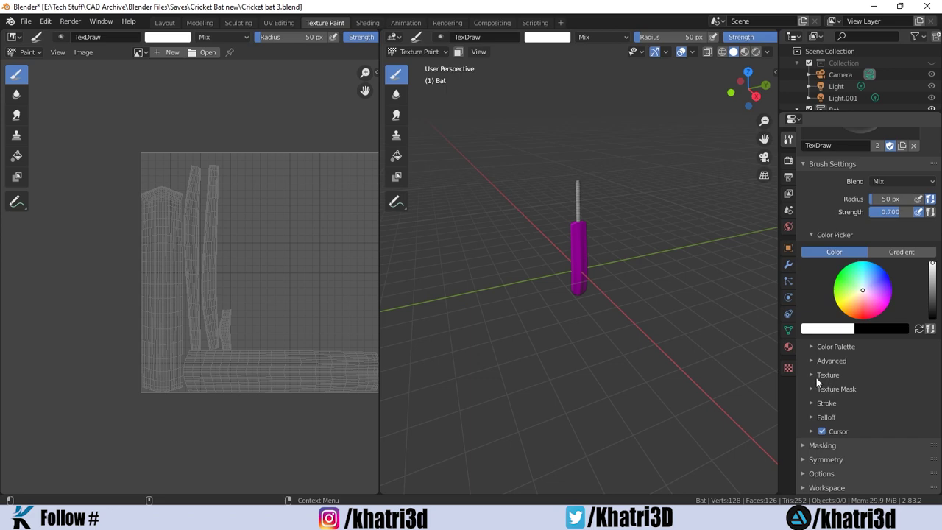
left_click_drag(381, 200, 405, 200)
scroll(373, 140, "up", 2)
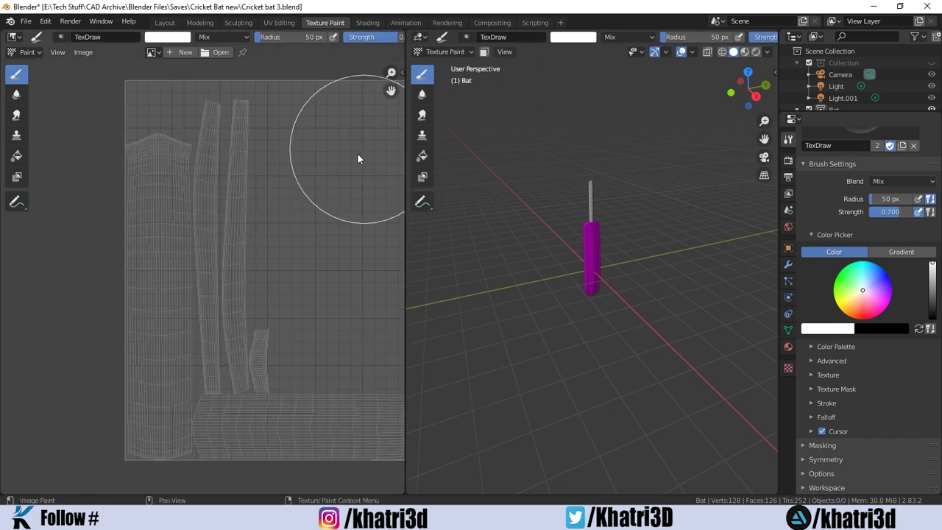
scroll(358, 156, "down", 1)
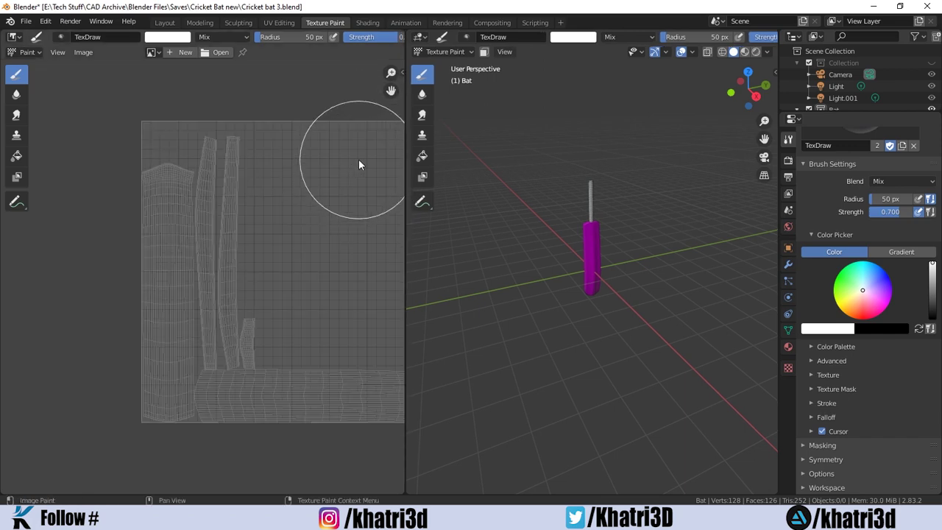
Start a new 2048 × 2048 px image named Bat.
left_click(179, 53)
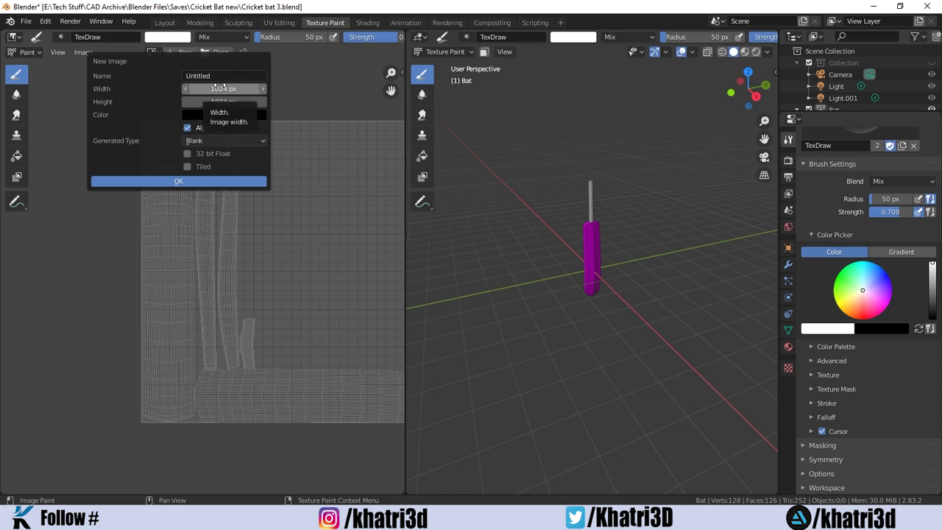
left_click(223, 86)
type("*2")
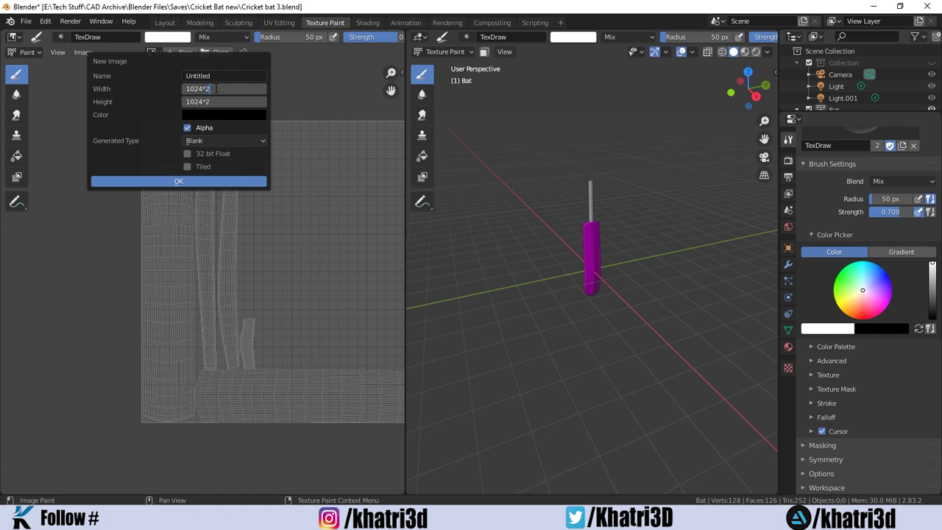
key("Return")
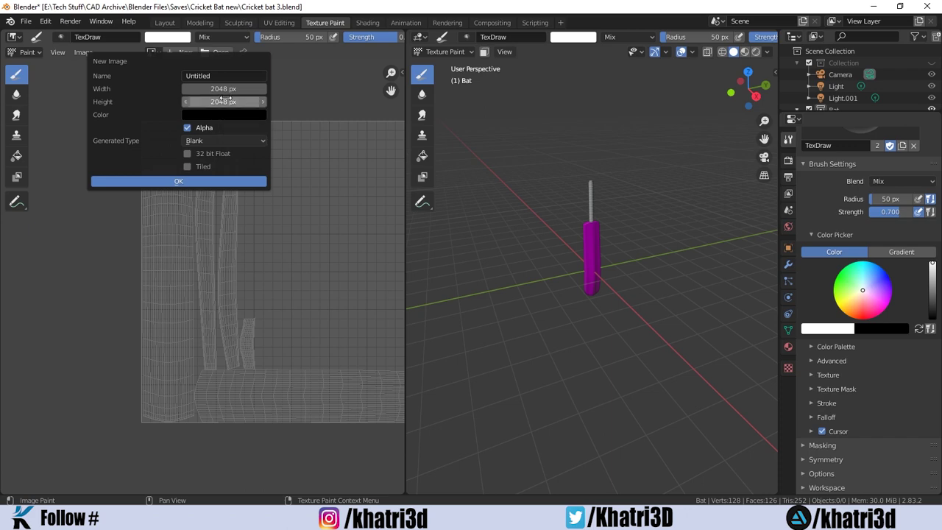
left_click(211, 76)
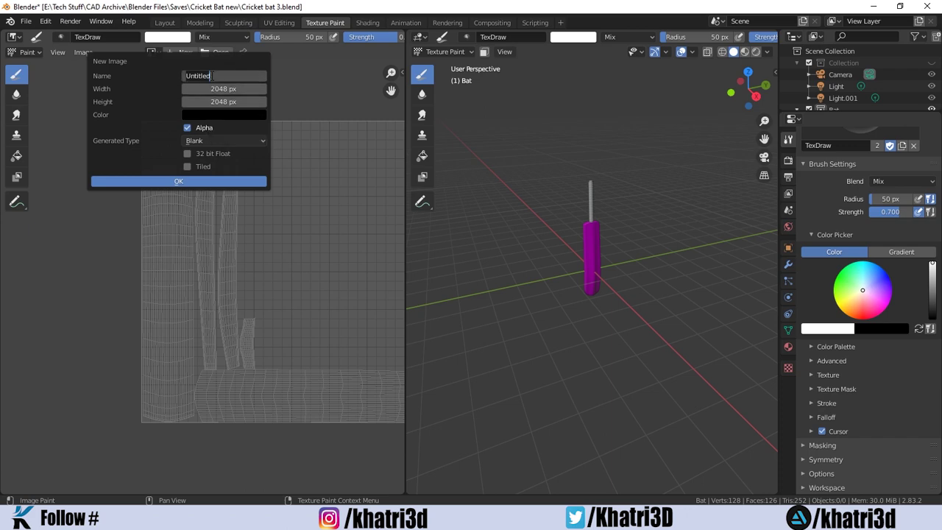
type("Bat")
key("Return")
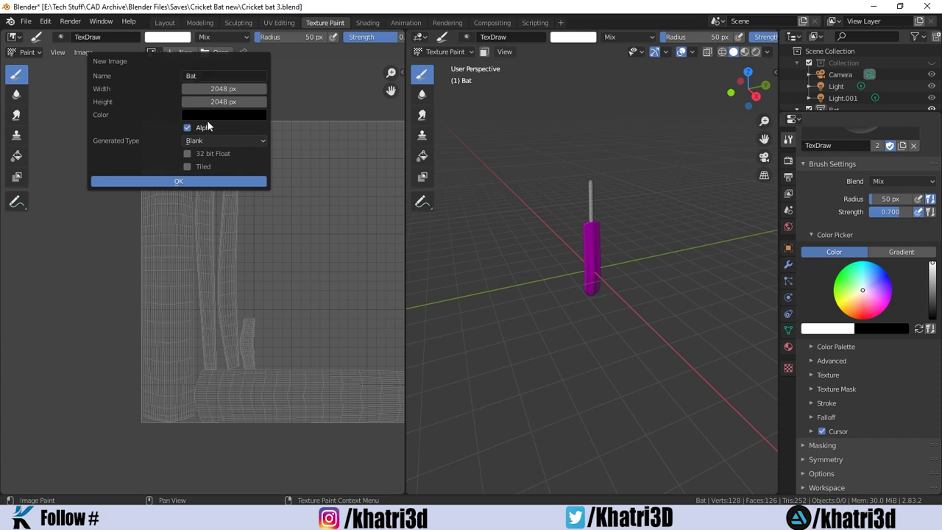
Pick a light tan fill colour and create the Bat image.
left_click(211, 117)
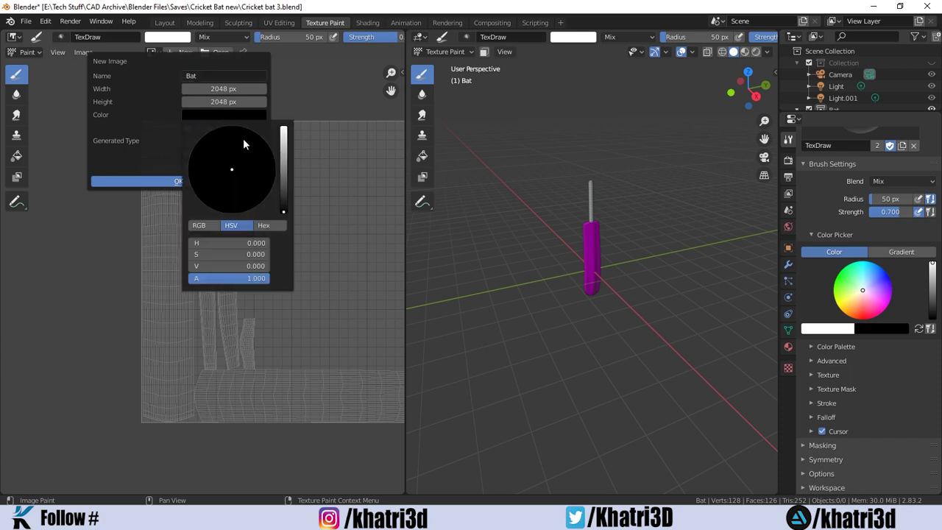
left_click_drag(283, 209, 284, 137)
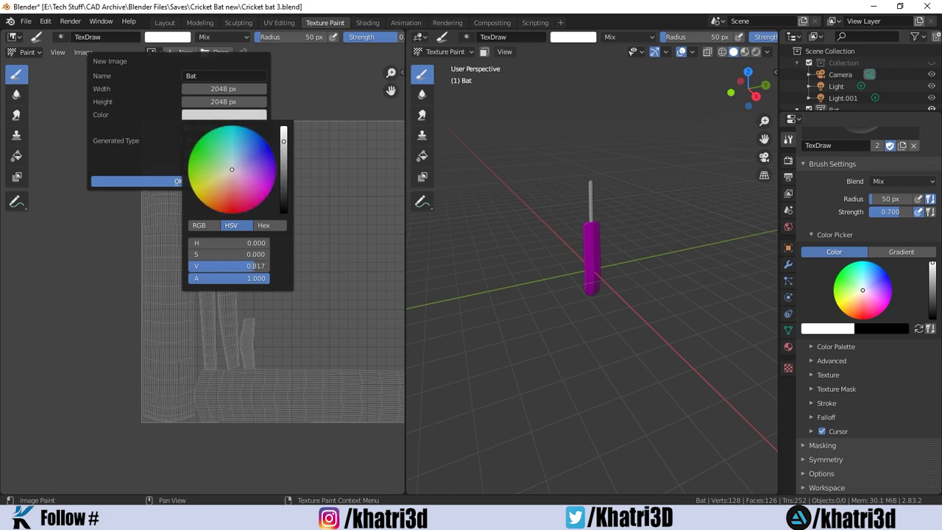
left_click(228, 171)
left_click_drag(229, 171, 222, 182)
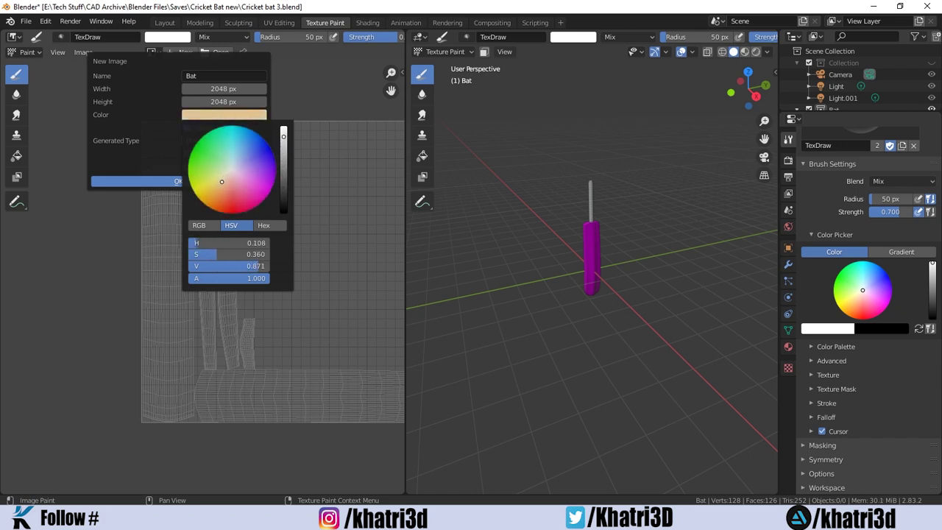
left_click_drag(283, 137, 283, 138)
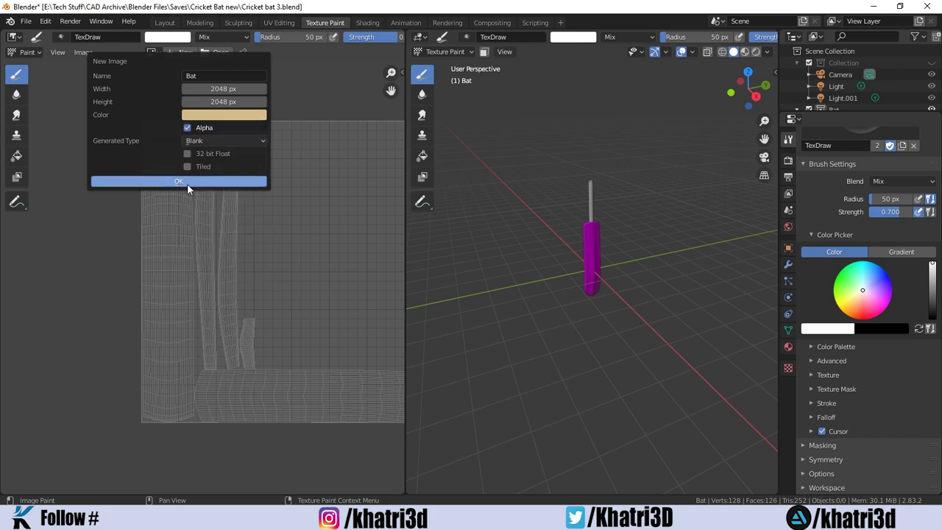
left_click(187, 184)
Set the texture slot mode to Single Image and choose Bat as the paint image.
scroll(304, 232, "down", 2)
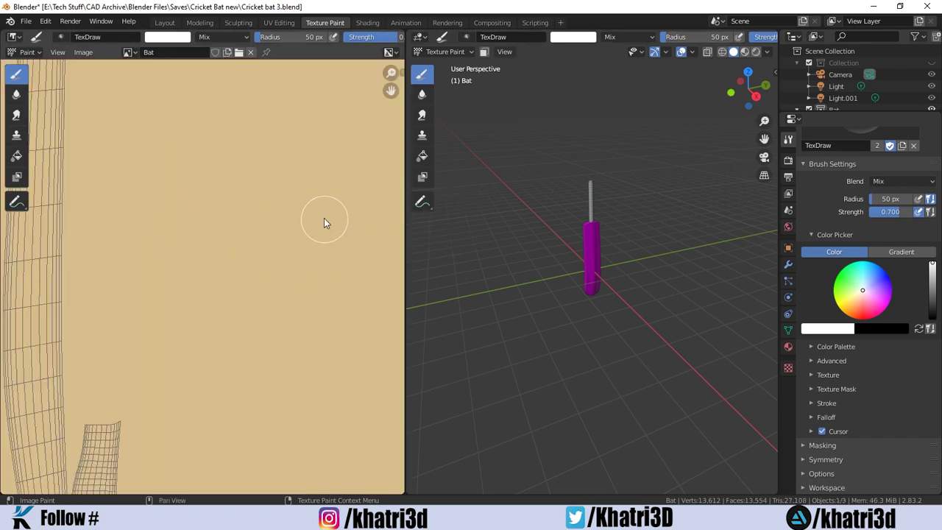
scroll(324, 218, "down", 3)
scroll(294, 232, "up", 3)
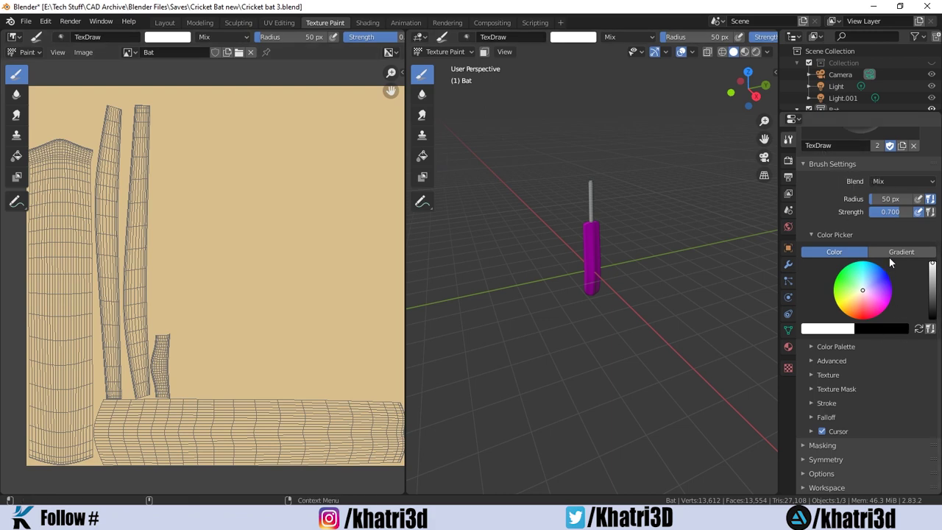
scroll(633, 184, "up", 5)
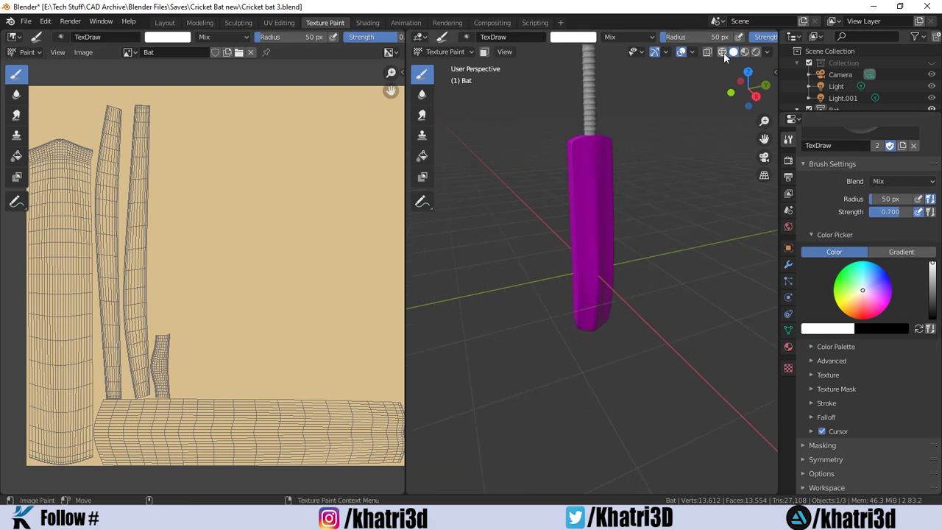
middle_click_drag(596, 157, 585, 174)
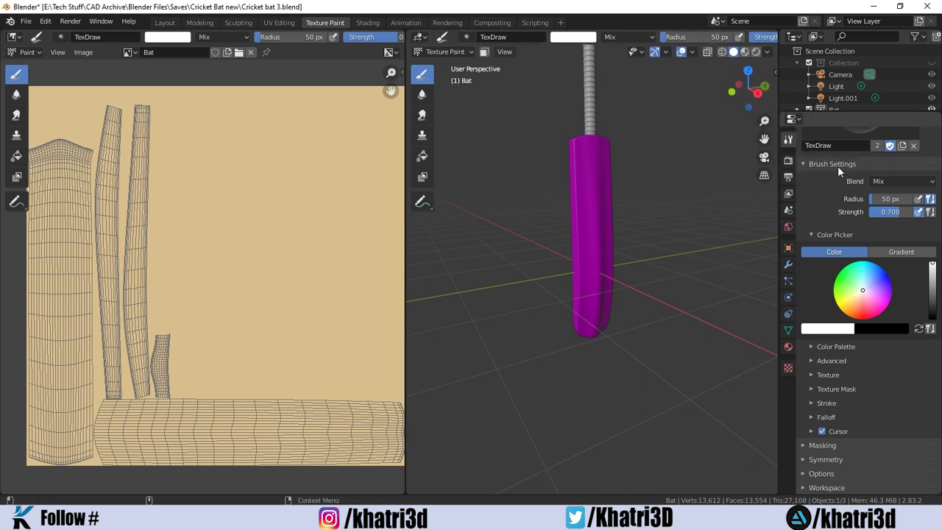
scroll(840, 172, "up", 2)
scroll(843, 191, "up", 3)
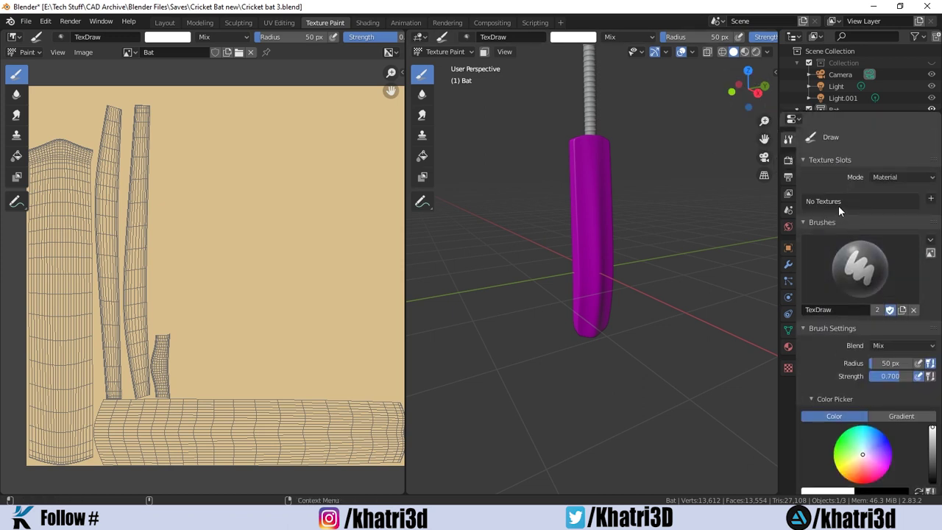
left_click(887, 179)
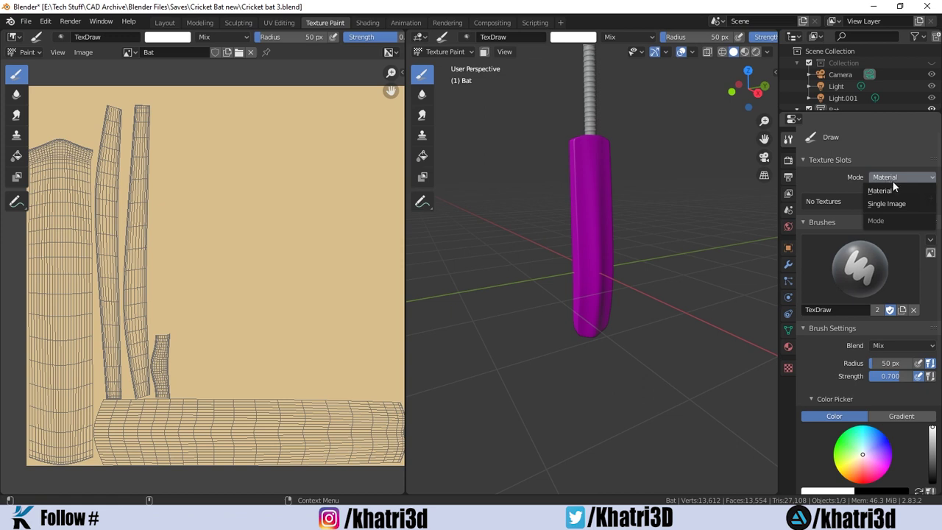
left_click(901, 204)
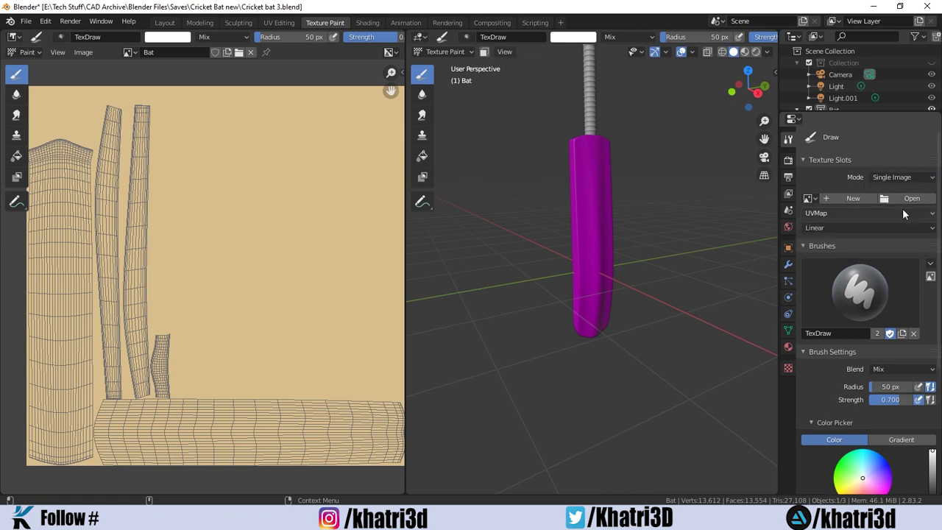
left_click(811, 198)
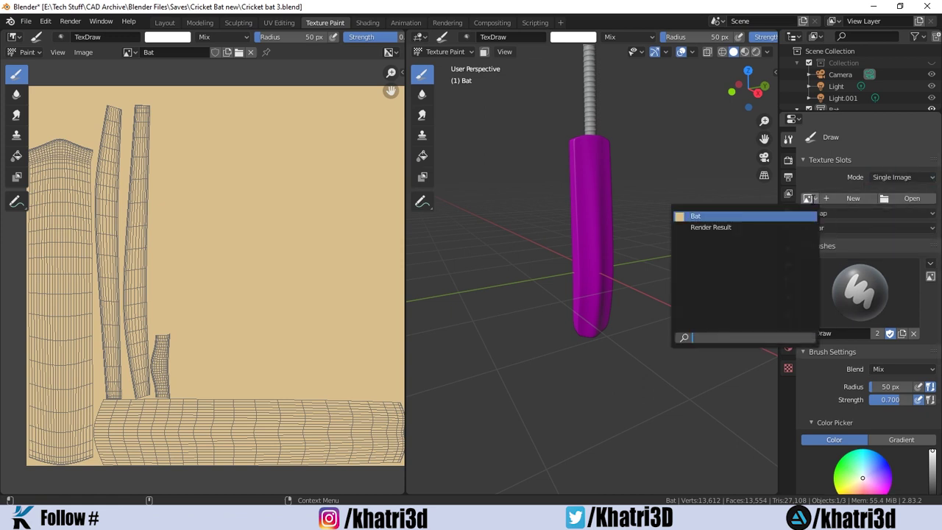
left_click(698, 214)
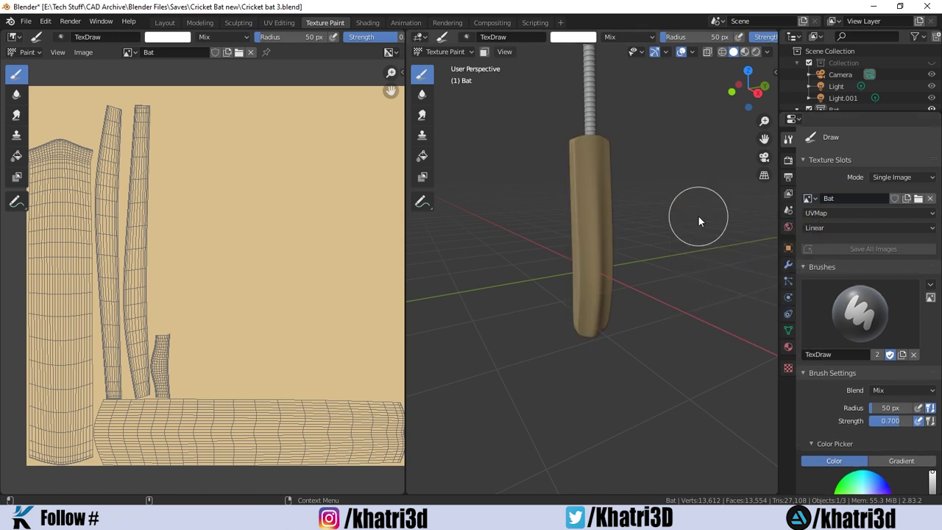
Orbit around the bat to inspect its new tan wood texture.
mouse_move(556, 224)
middle_mouse_down()
mouse_move(640, 197)
mouse_move(554, 209)
middle_mouse_up()
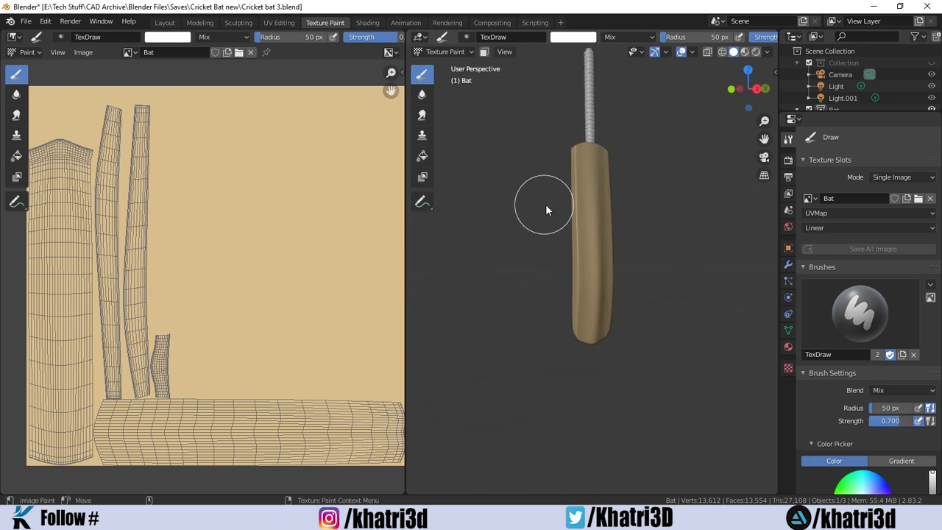
scroll(546, 204, "up", 4)
mouse_move(622, 211)
middle_mouse_down()
mouse_move(560, 196)
mouse_move(608, 236)
middle_mouse_up()
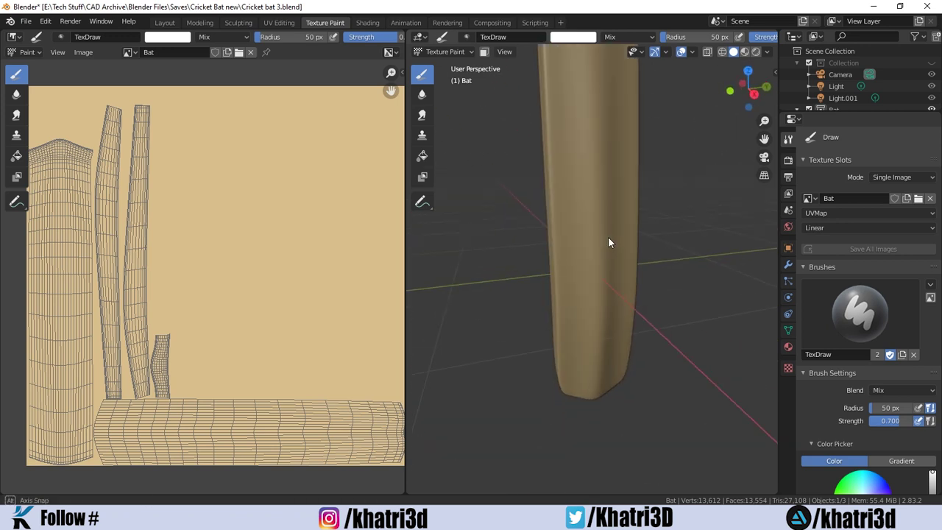
scroll(605, 188, "down", 4)
middle_click_drag(604, 183, 595, 233)
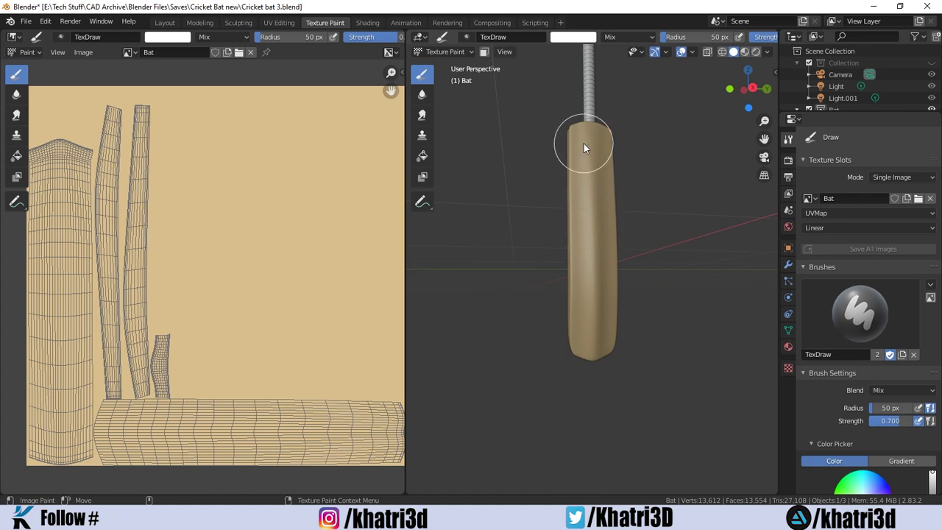
mouse_move(584, 143)
middle_mouse_down()
mouse_move(601, 225)
mouse_move(562, 253)
middle_mouse_up()
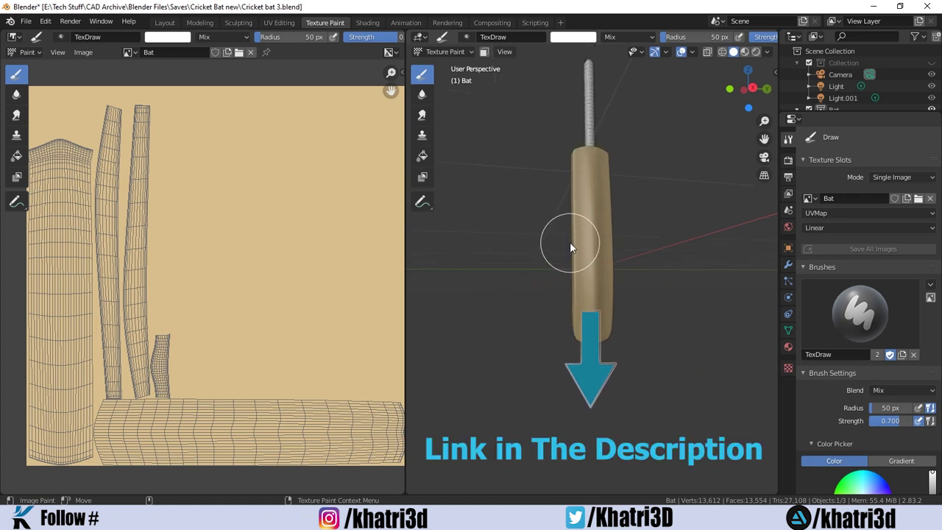
Preview the Logo image from the desktop's Image files folder, then return to Blender.
key("super+d")
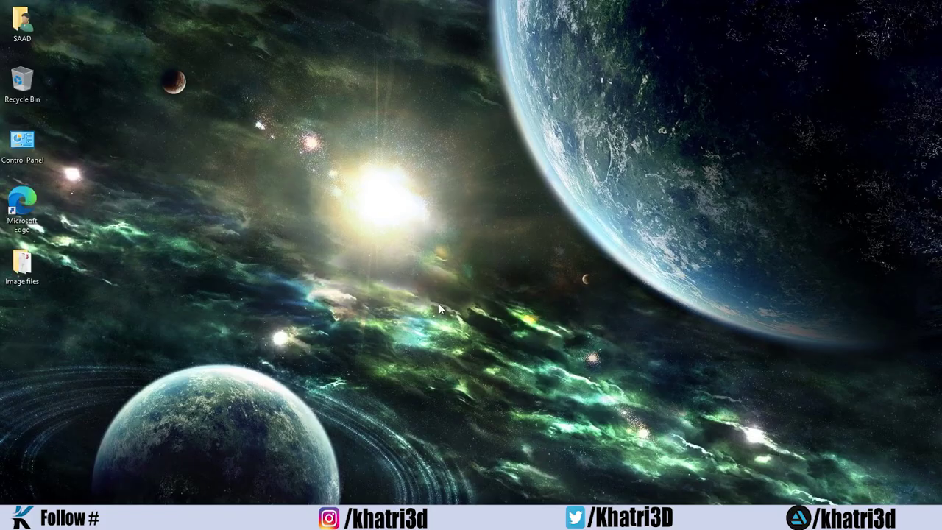
double_click(22, 265)
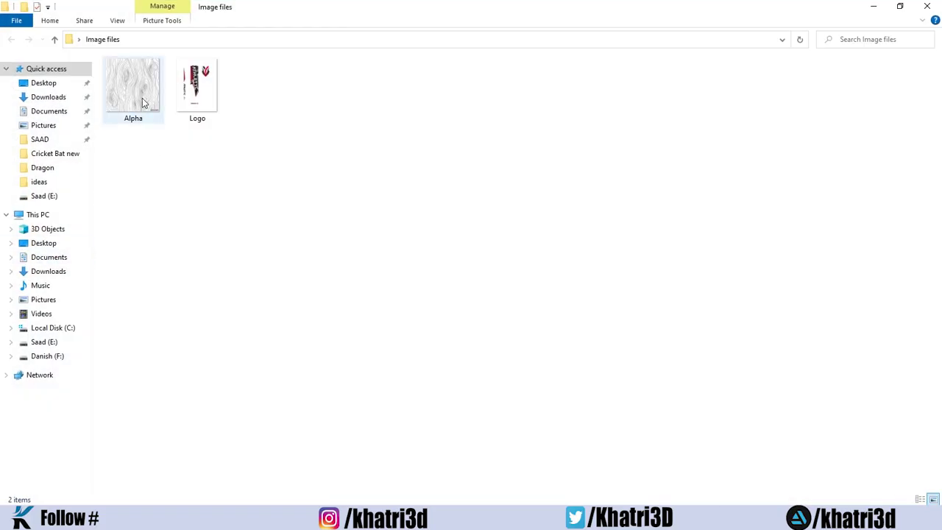
double_click(203, 85)
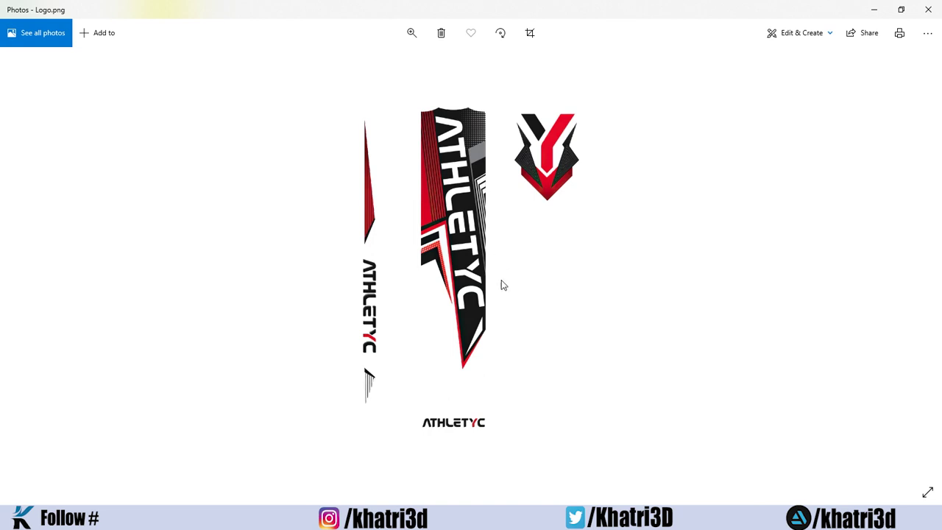
left_click(928, 9)
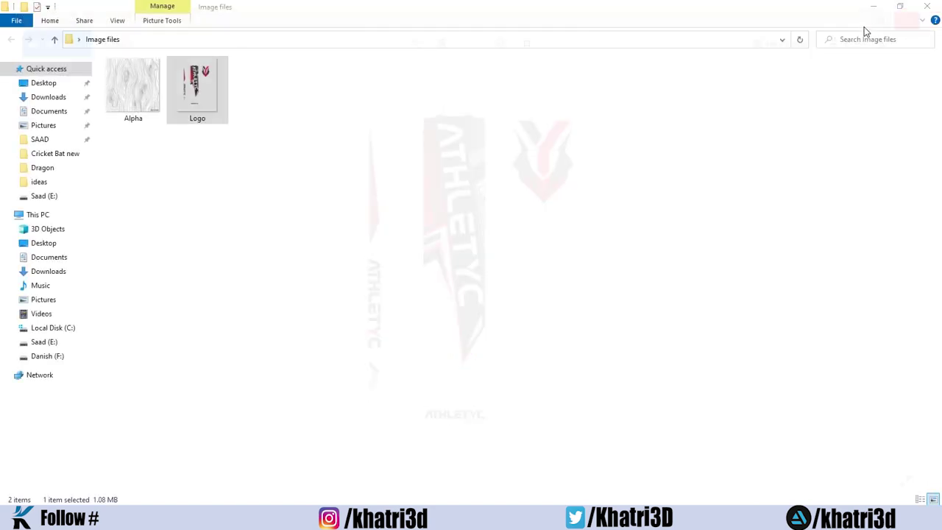
key("alt+Tab")
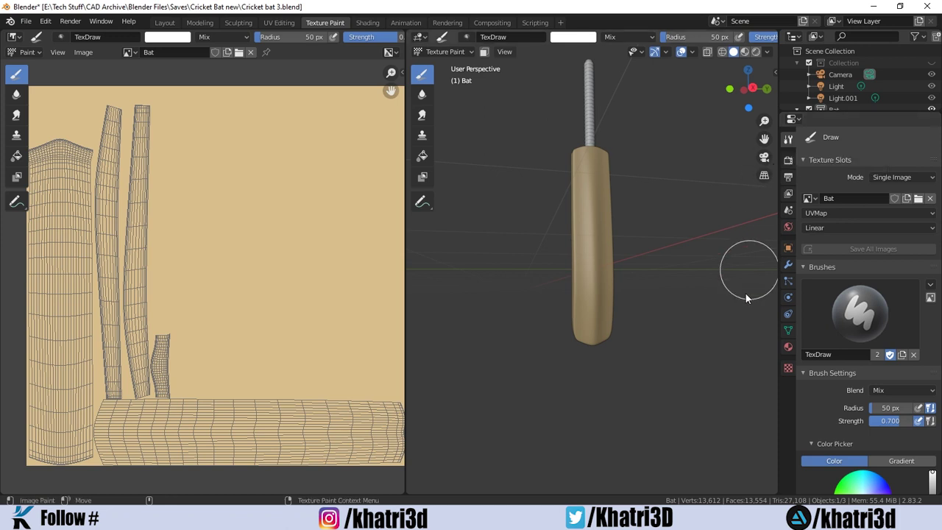
Create a new brush texture and load Desktop > Image files > Logo.png into it.
left_click(787, 371)
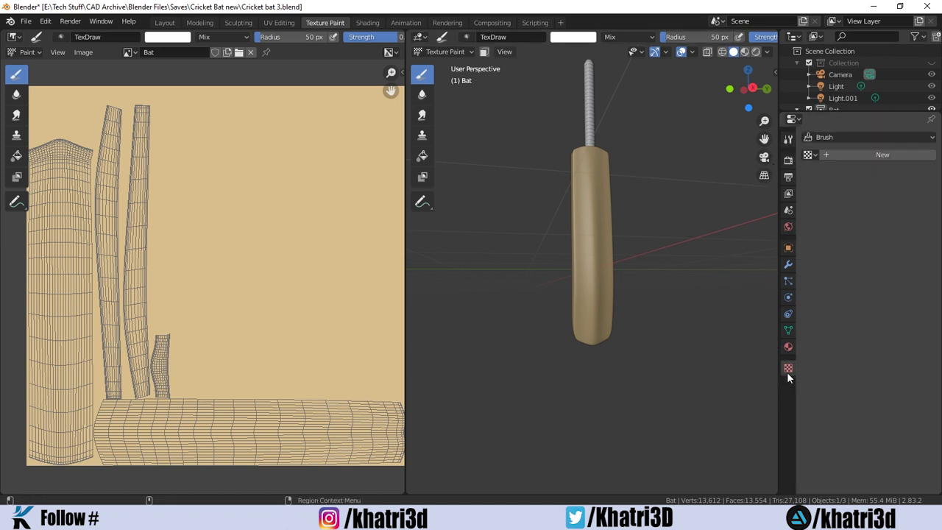
left_click(831, 158)
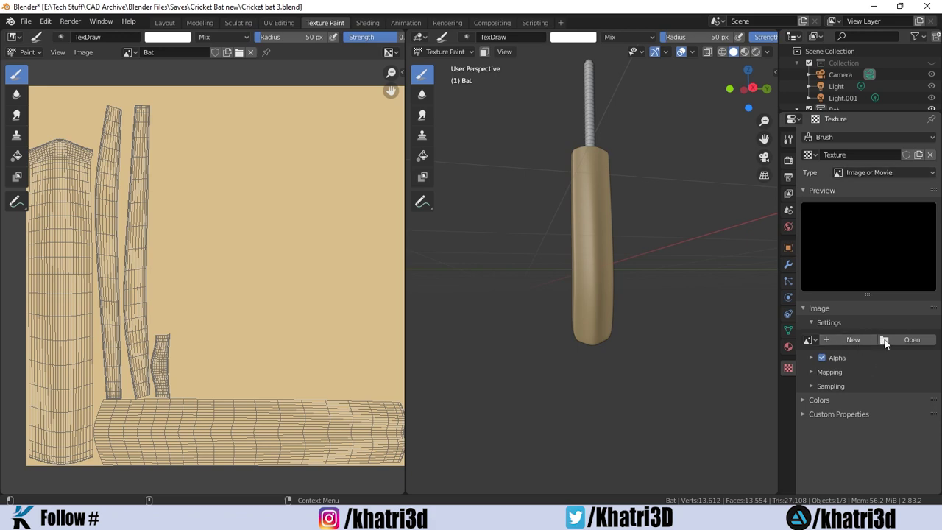
left_click(904, 339)
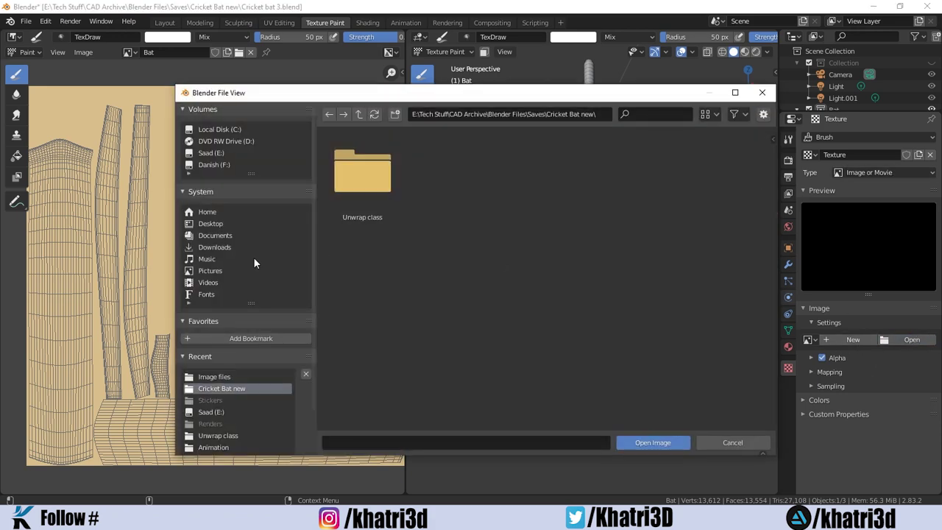
left_click(215, 223)
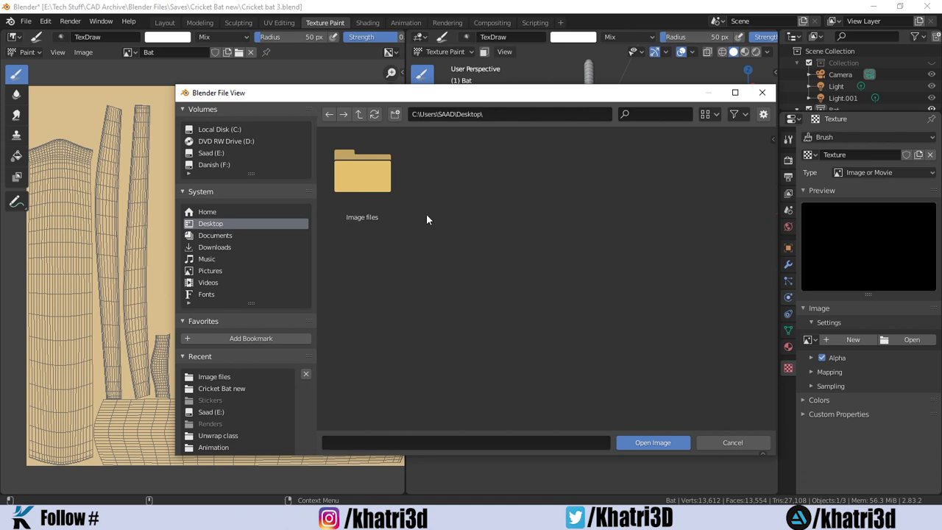
left_click(370, 177)
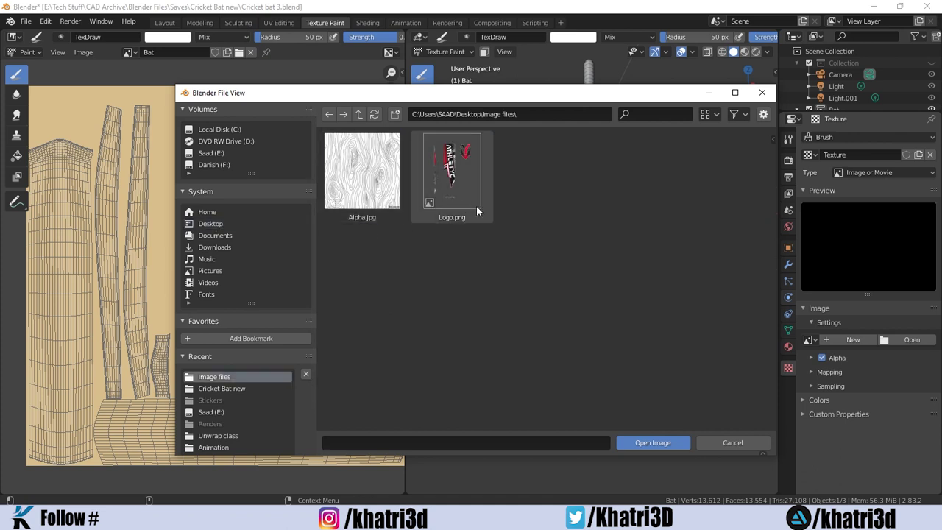
left_click(462, 179)
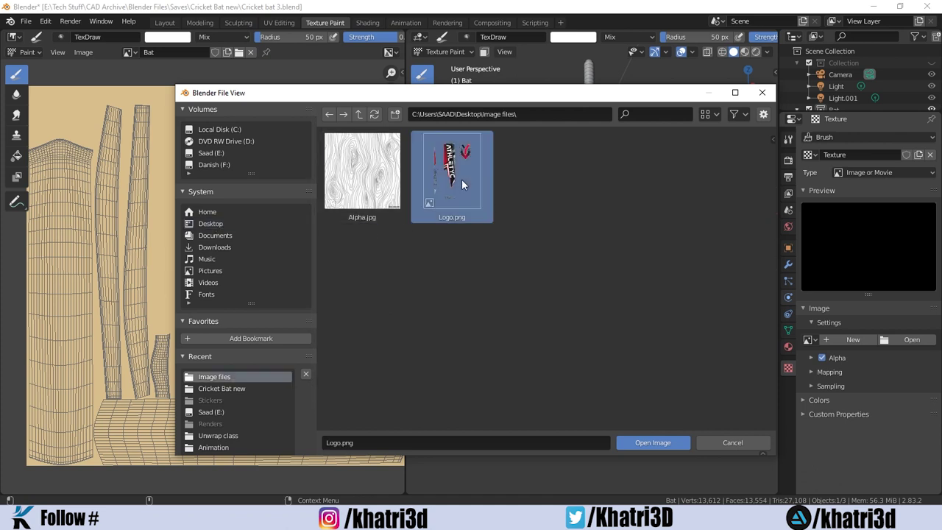
left_click(653, 442)
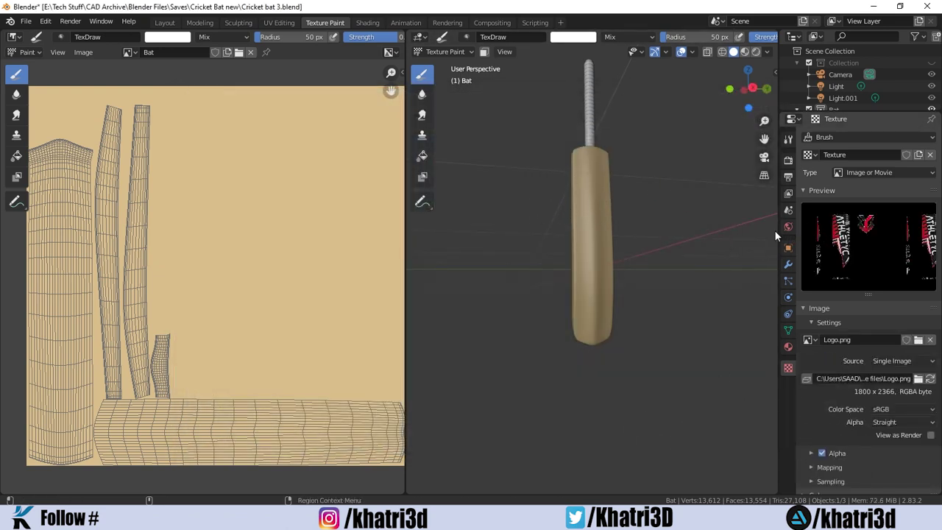
mouse_move(668, 238)
middle_mouse_down()
mouse_move(615, 262)
mouse_move(637, 256)
middle_mouse_up()
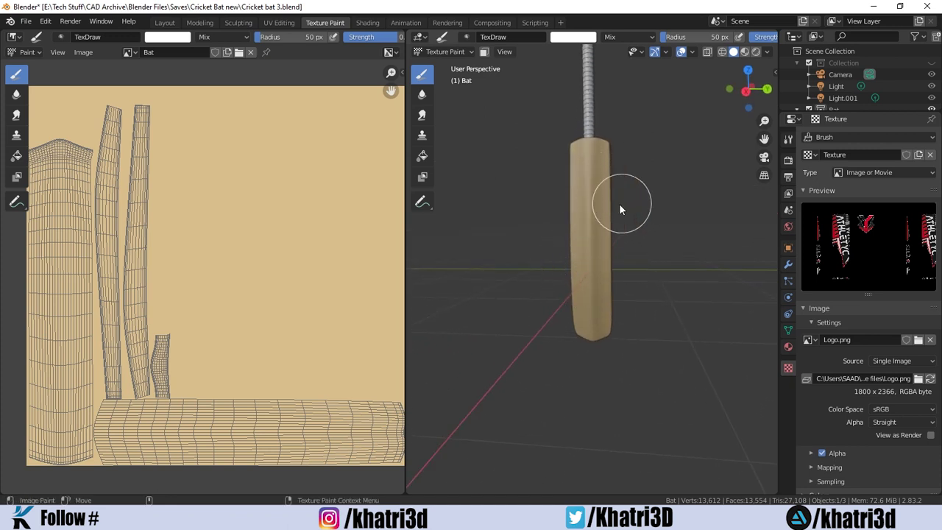
Set the brush texture's Mapping to Stencil under Active Tool > Brush > Texture.
left_click(789, 139)
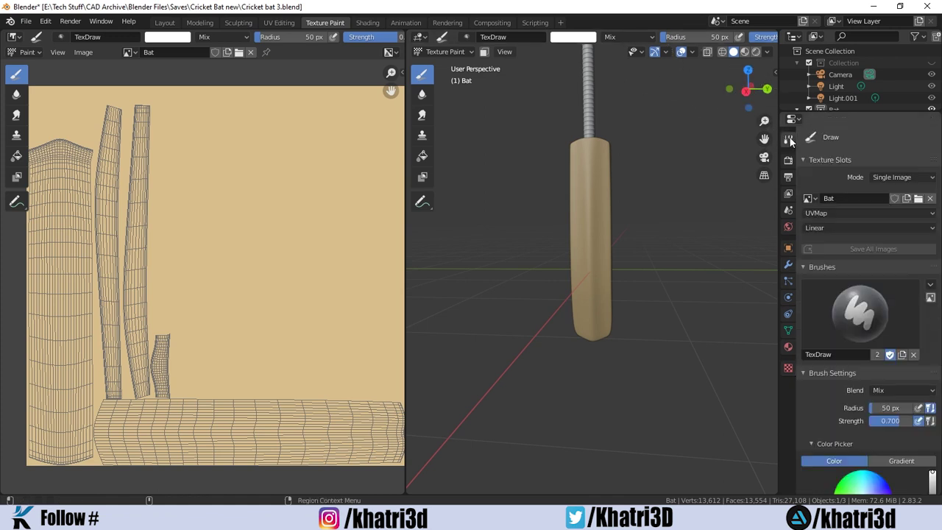
scroll(877, 313, "down", 3)
scroll(877, 313, "down", 4)
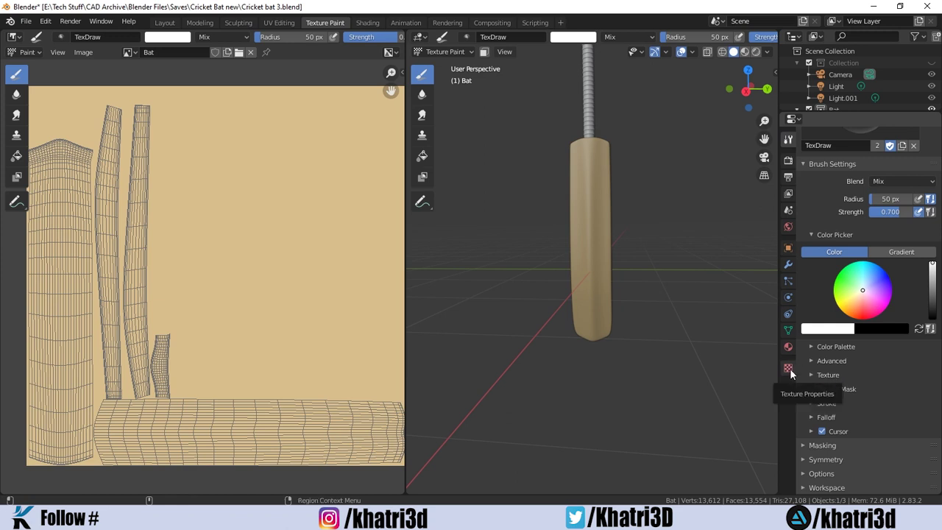
left_click(828, 376)
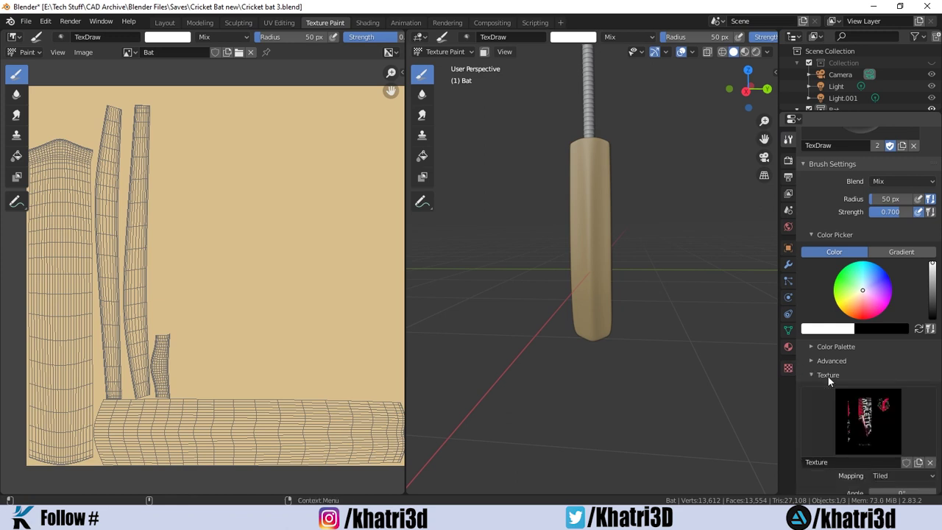
scroll(847, 375, "down", 3)
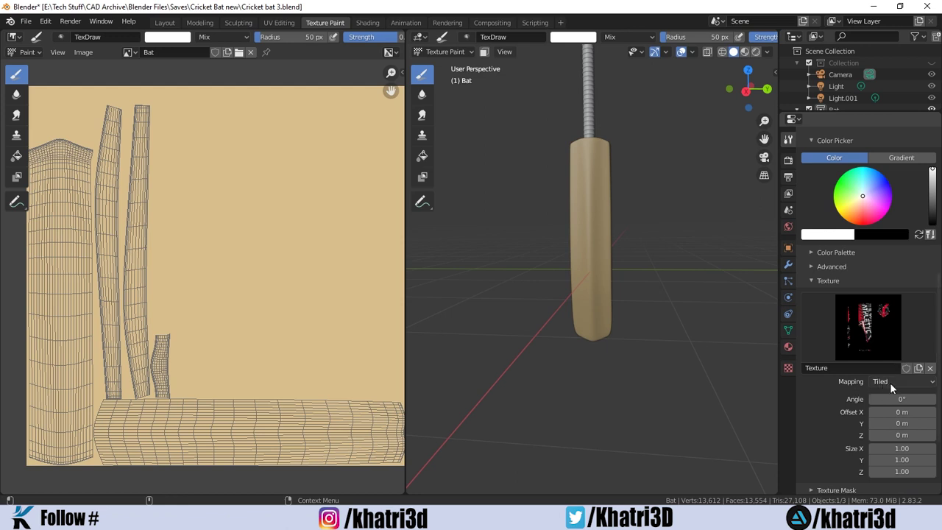
left_click(890, 381)
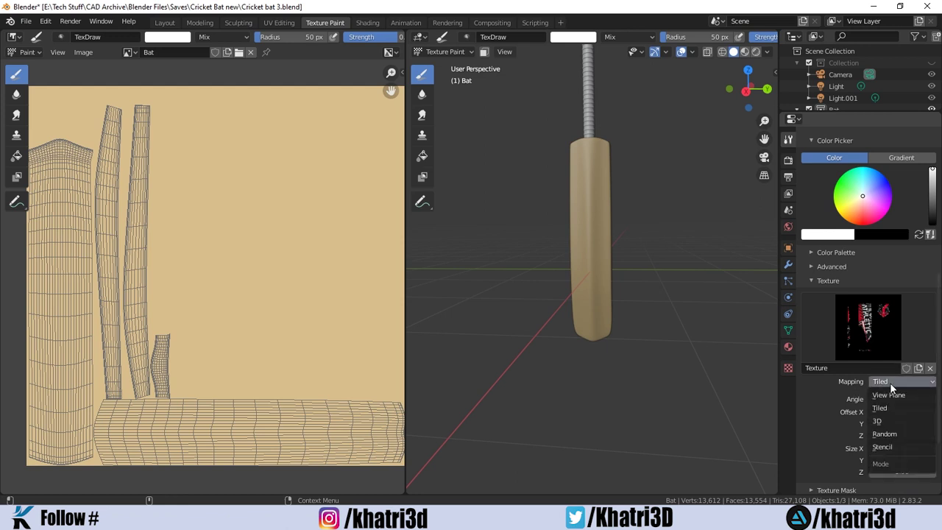
left_click(891, 445)
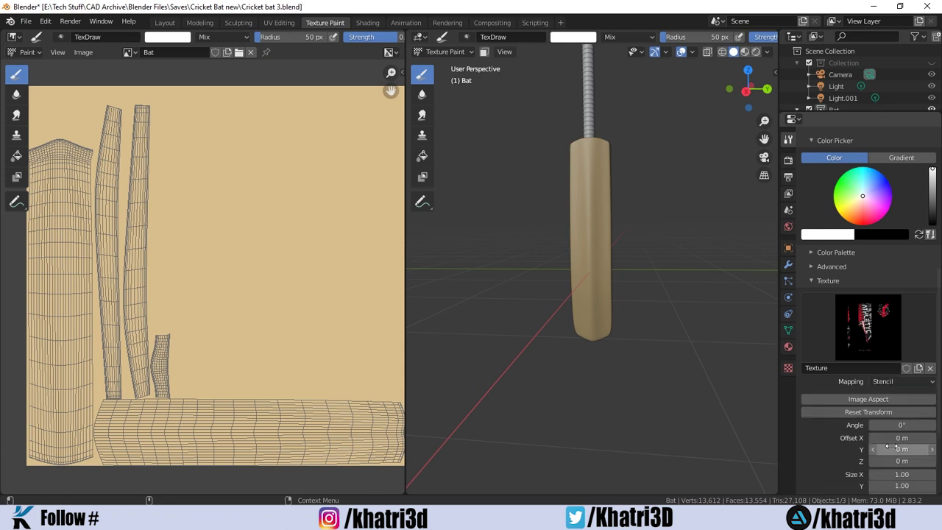
Place the ATHLETYC logo stencil left of the bat, slightly rotated, with Image Aspect applied.
left_click(868, 411)
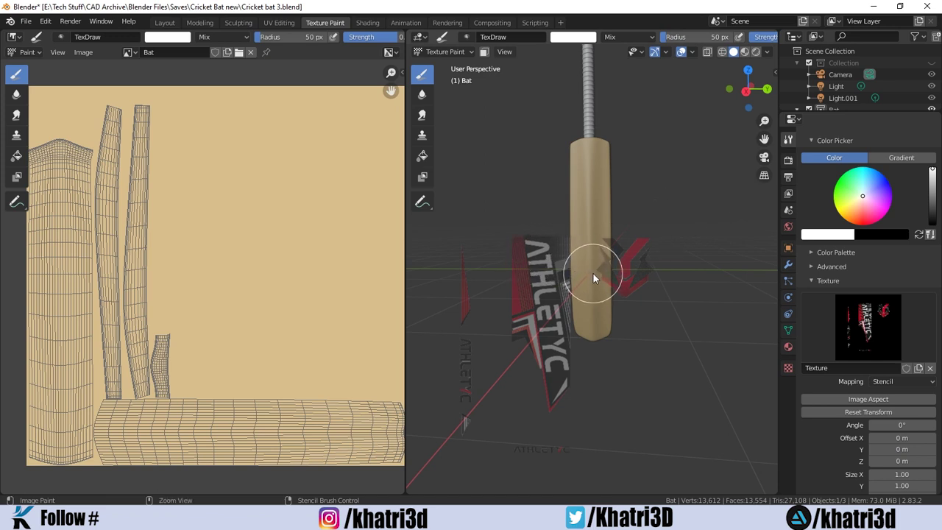
mouse_move(600, 271)
right_mouse_down("ctrl")
mouse_move(598, 288)
mouse_move(603, 247)
mouse_move(596, 287)
right_mouse_up("ctrl")
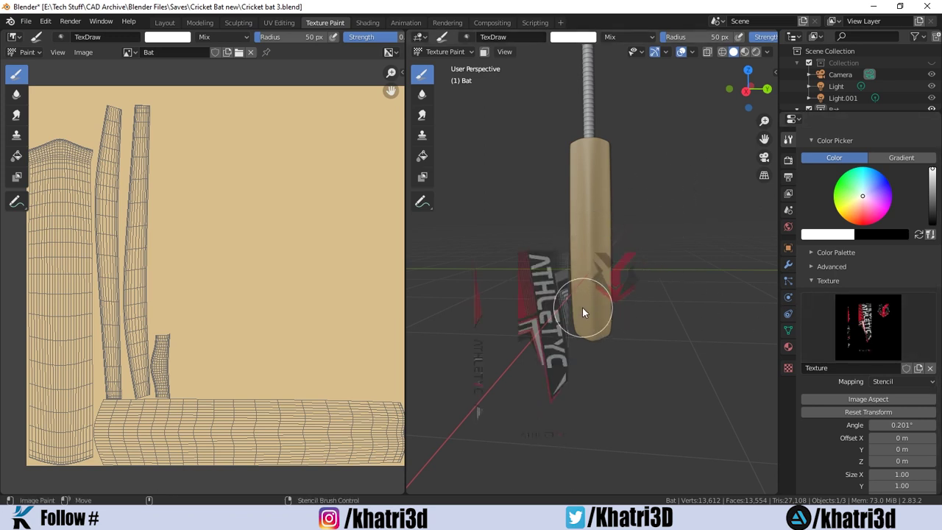
mouse_move(582, 310)
right_mouse_down()
mouse_move(550, 333)
mouse_move(501, 332)
mouse_move(512, 335)
right_mouse_up()
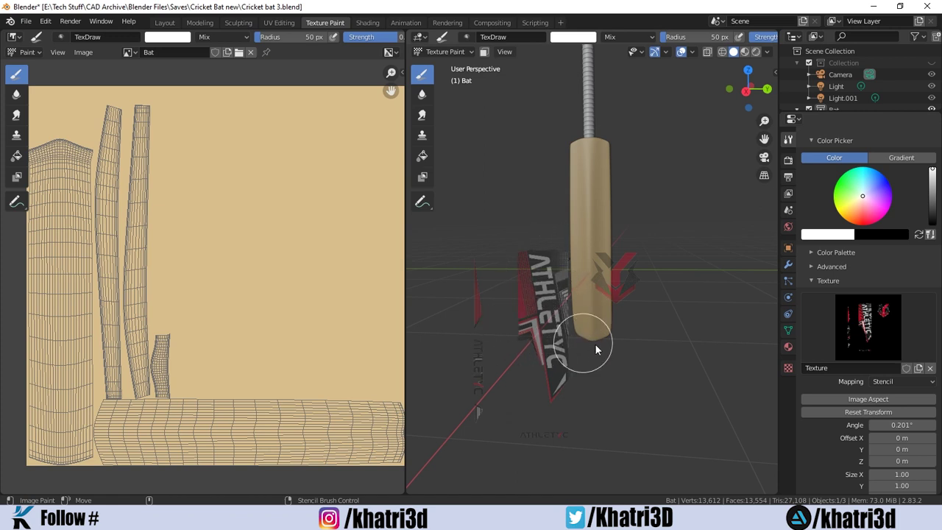
left_click(848, 397)
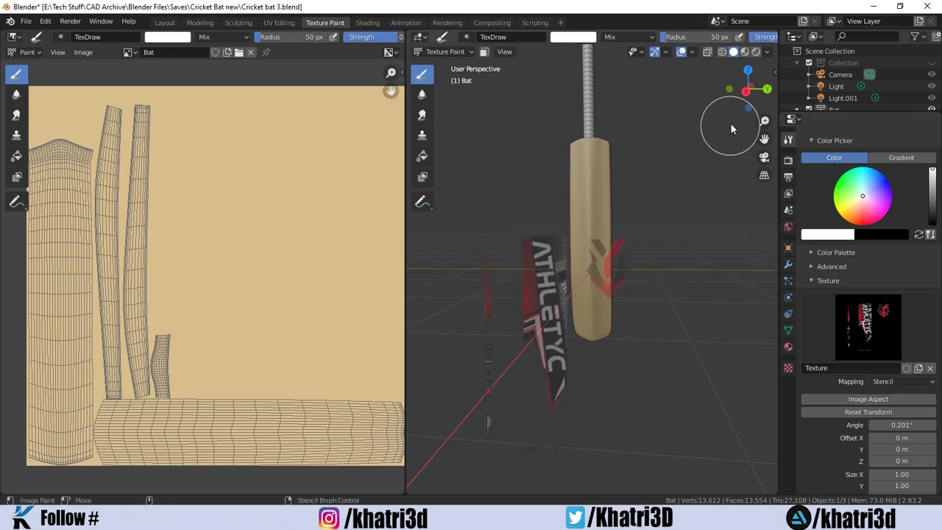
View the bat in Right Orthographic, then go back to the Layout workspace.
mouse_move(534, 250)
middle_mouse_down()
mouse_move(592, 253)
mouse_move(458, 246)
mouse_move(575, 271)
mouse_move(711, 267)
mouse_move(528, 256)
middle_mouse_up()
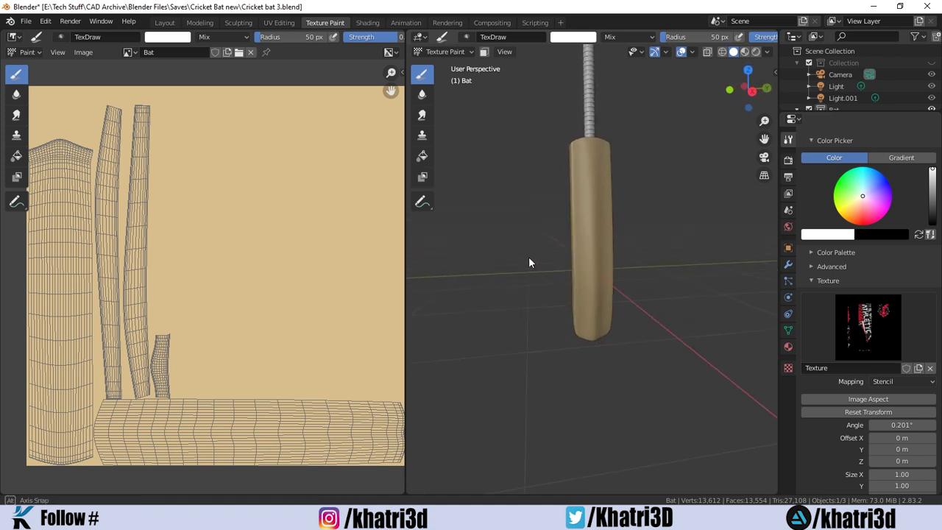
left_click(752, 90)
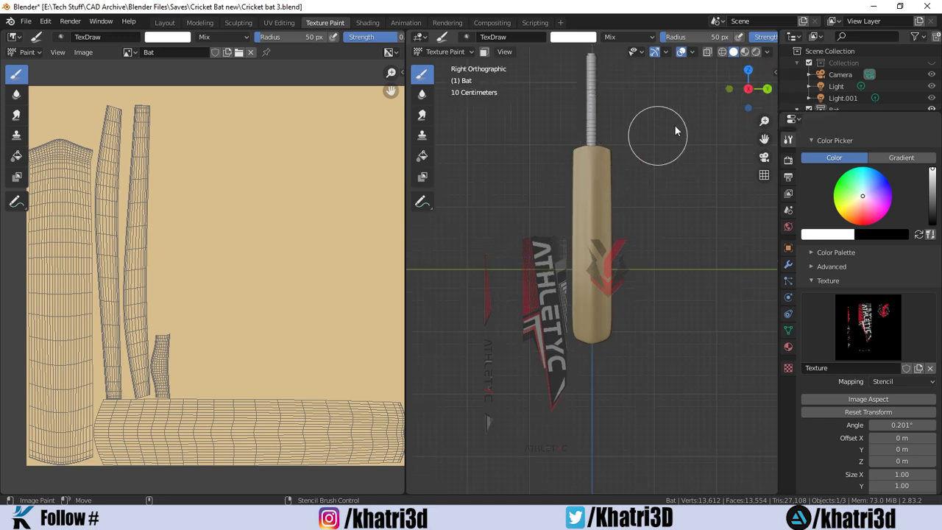
left_click(768, 52)
left_click(167, 23)
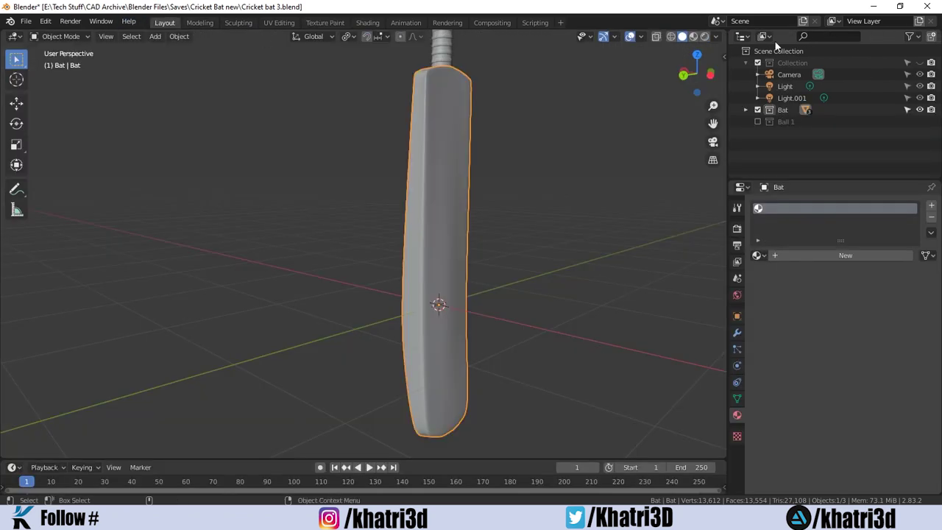
Check the Viewport Shading options and sidebar, close them, and return to Texture Paint.
left_click(716, 43)
left_click(716, 36)
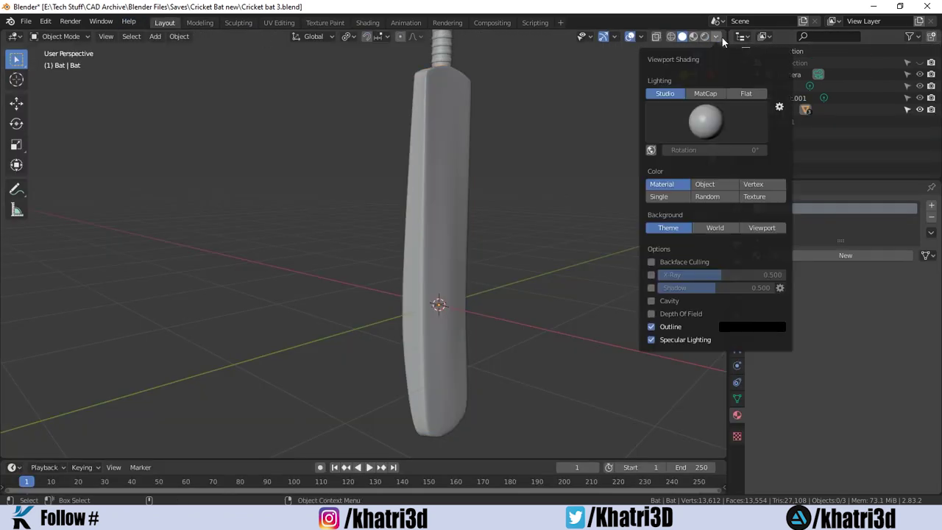
left_click(725, 57)
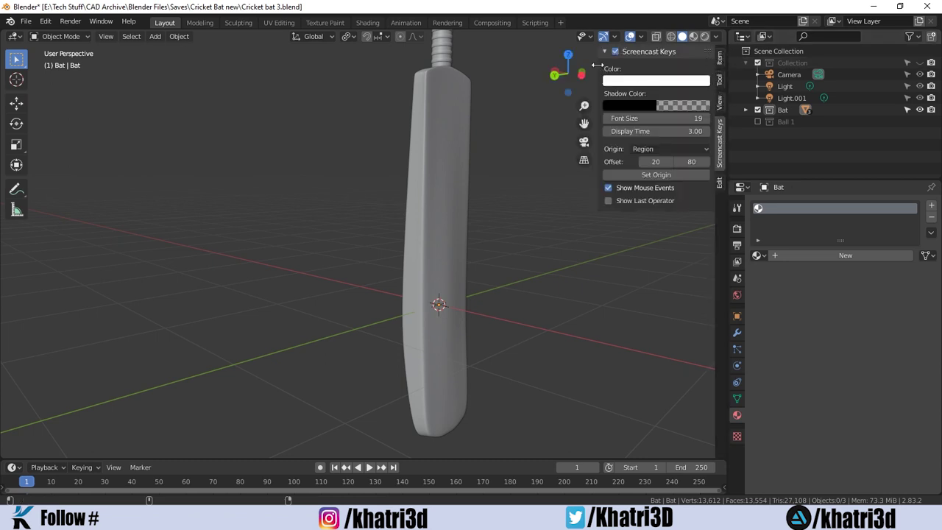
left_click_drag(597, 66, 710, 68)
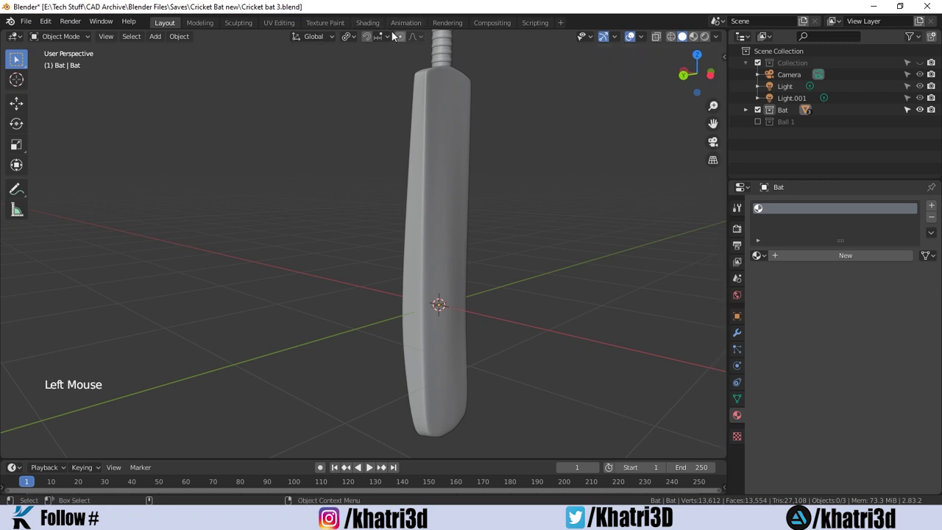
left_click(325, 22)
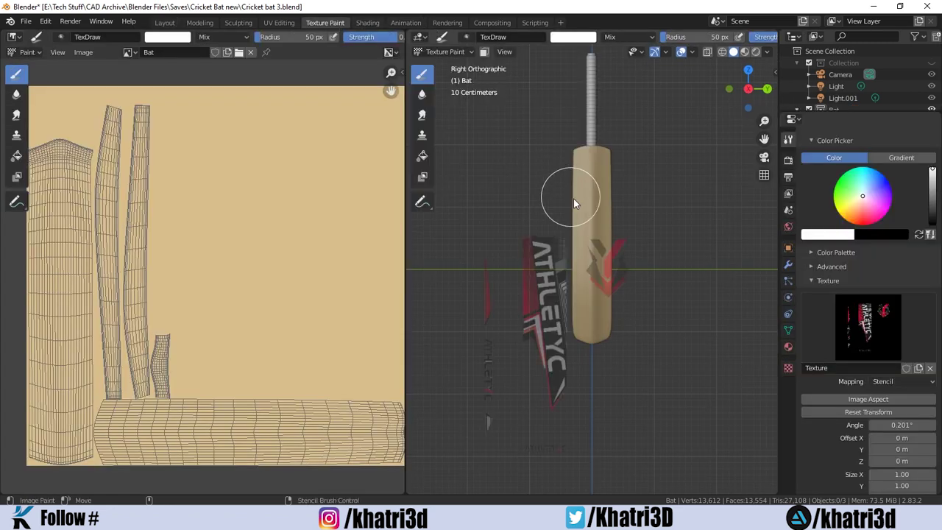
Move, enlarge, straighten and shrink the ATHLETYC stencil until it sits squarely over the bat's face.
mouse_move(539, 331)
right_mouse_down()
mouse_move(546, 296)
mouse_move(543, 331)
mouse_move(547, 316)
right_mouse_up()
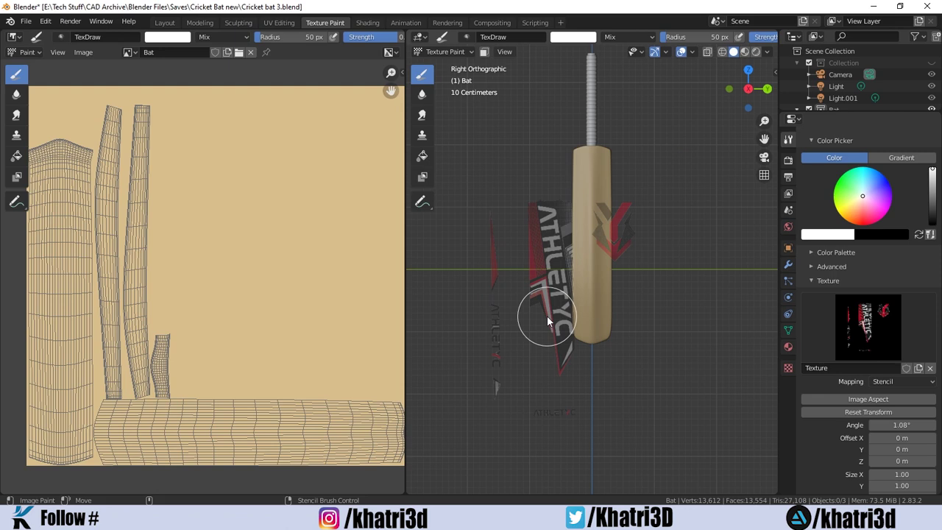
mouse_move(547, 315)
right_mouse_down("shift")
mouse_move(553, 292)
mouse_move(554, 310)
mouse_move(602, 242)
right_mouse_up("shift")
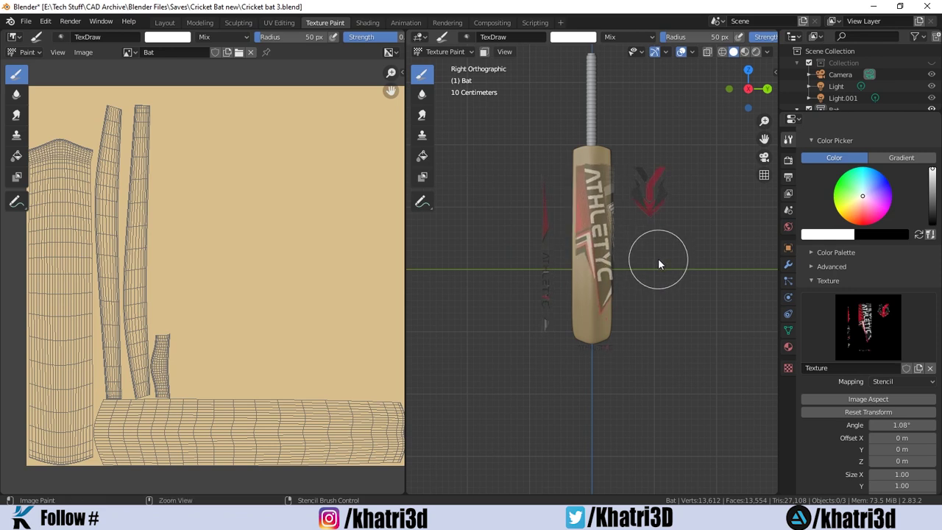
right_click_drag(677, 254, 680, 245, "ctrl")
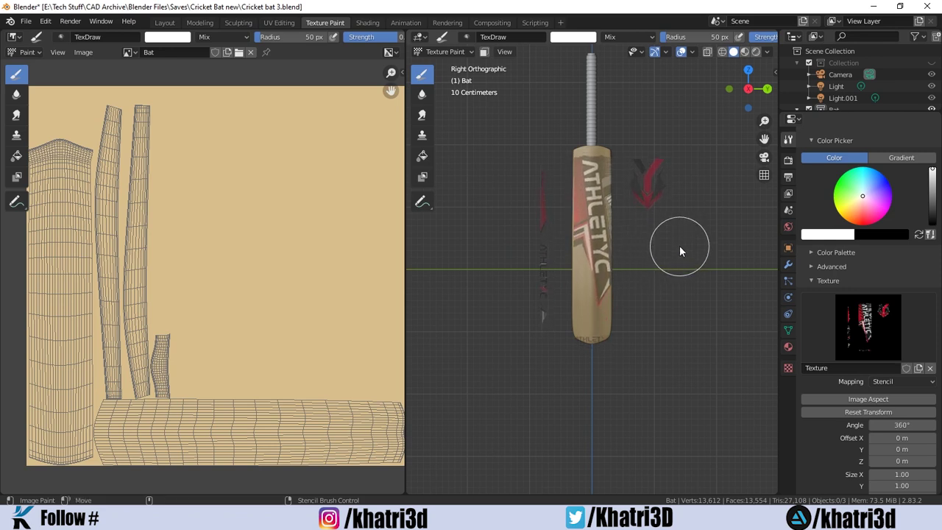
right_click_drag(714, 210, 705, 227, "shift")
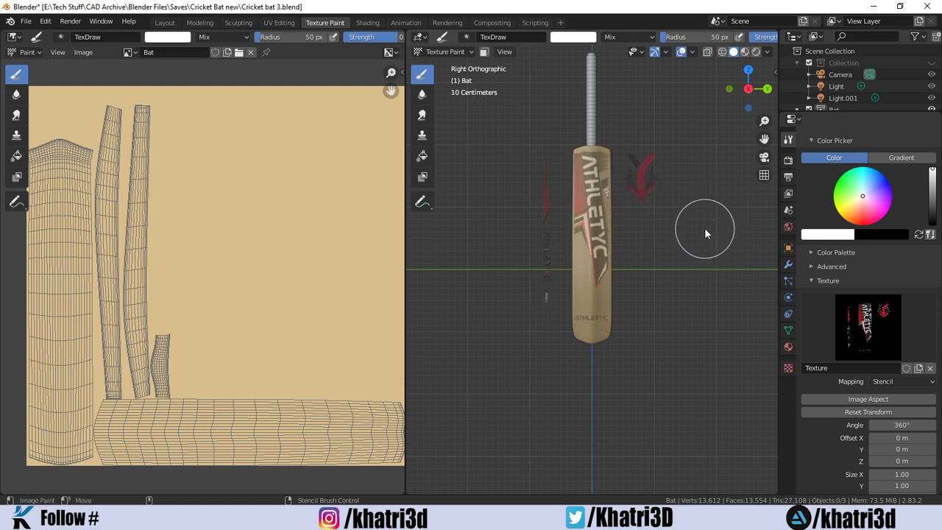
right_click_drag(705, 228, 706, 227)
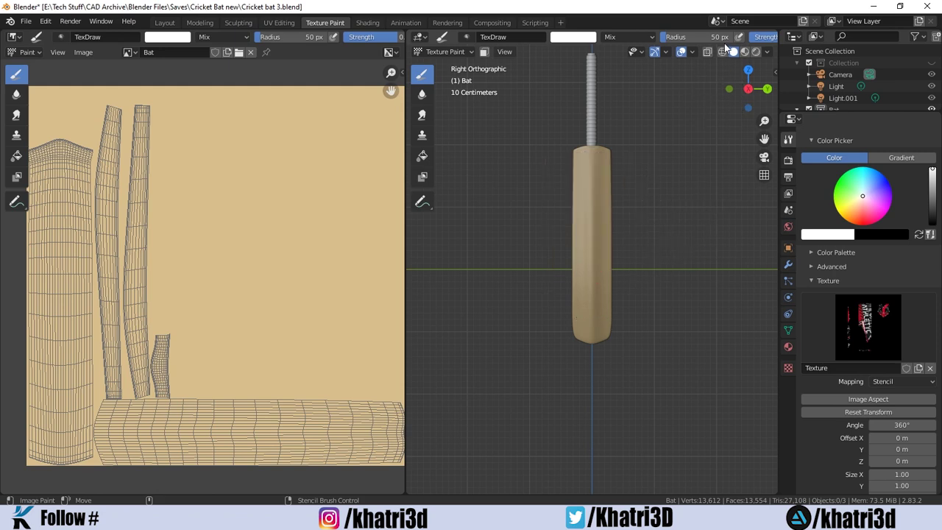
Set brush Strength to 1.000 and paint the small ATHLETYC logo near the bat's lower end.
scroll(663, 41, "down", 5)
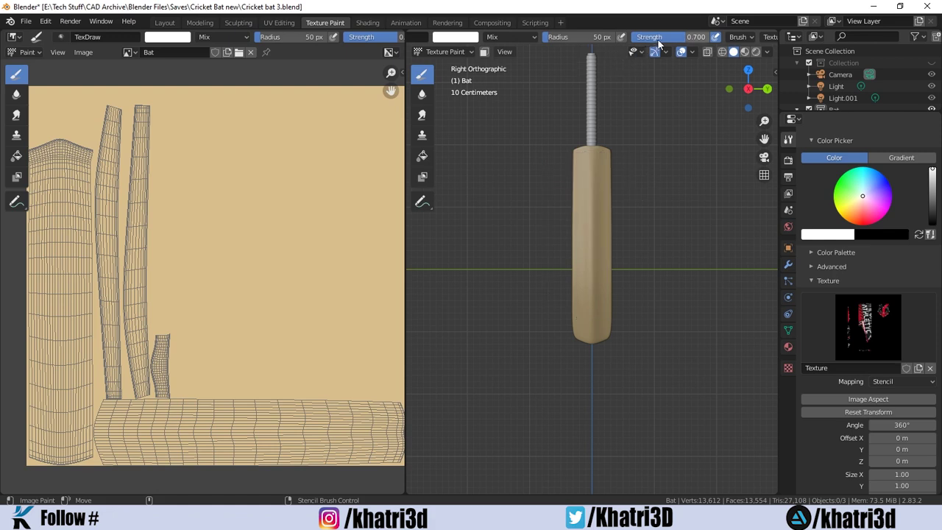
left_click_drag(683, 37, 710, 37)
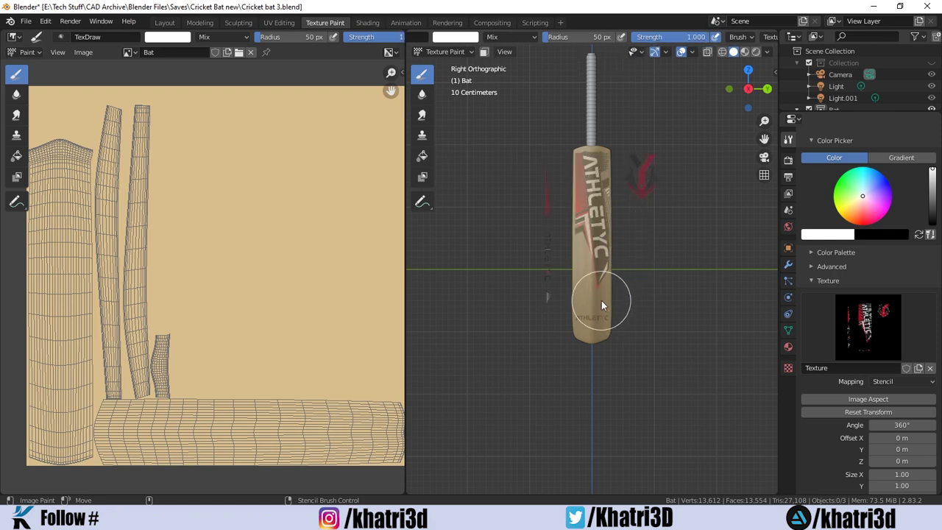
mouse_move(605, 328)
left_mouse_down()
mouse_move(596, 320)
mouse_move(593, 180)
mouse_move(572, 183)
mouse_move(602, 171)
mouse_move(607, 212)
mouse_move(596, 257)
mouse_move(587, 164)
mouse_move(586, 245)
mouse_move(607, 173)
left_mouse_up()
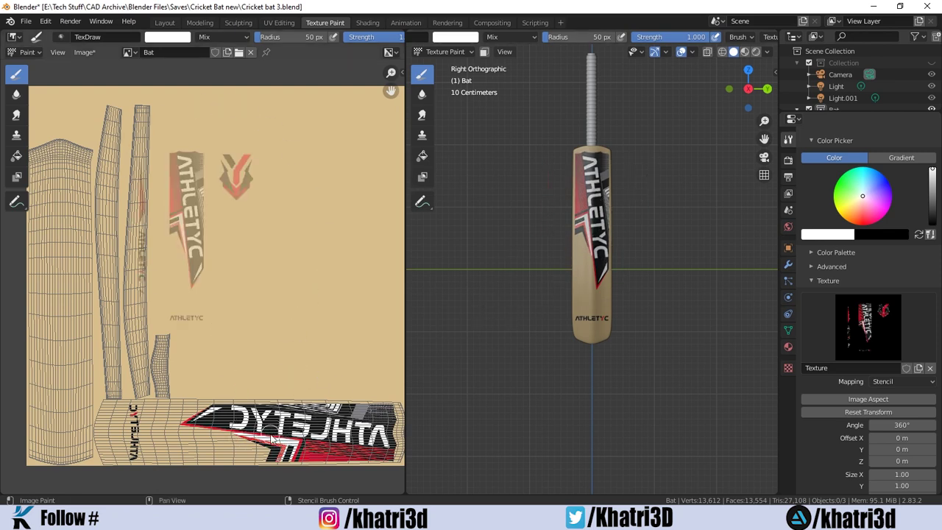
In Left view, position the stencil and paint the red-and-black Y emblem near the bat's top.
mouse_move(471, 252)
middle_mouse_down()
mouse_move(508, 257)
mouse_move(715, 158)
middle_mouse_up()
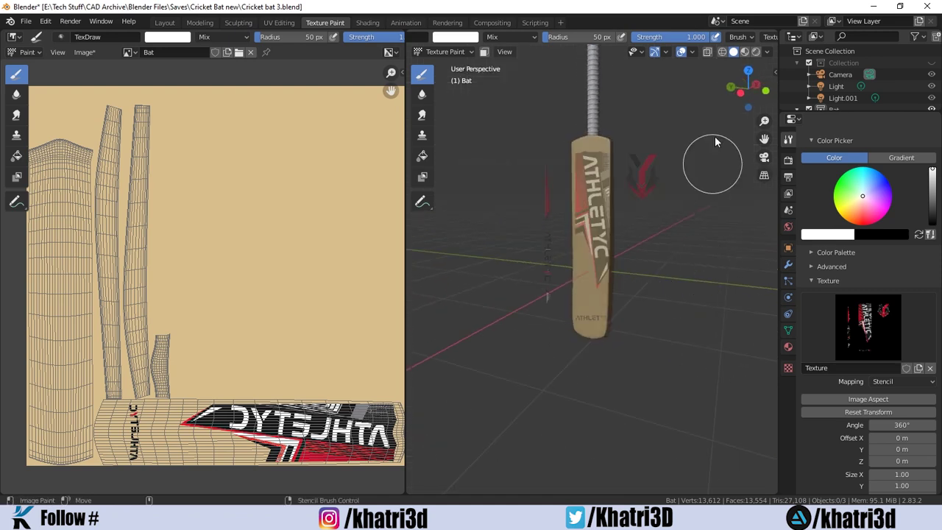
left_click(741, 94)
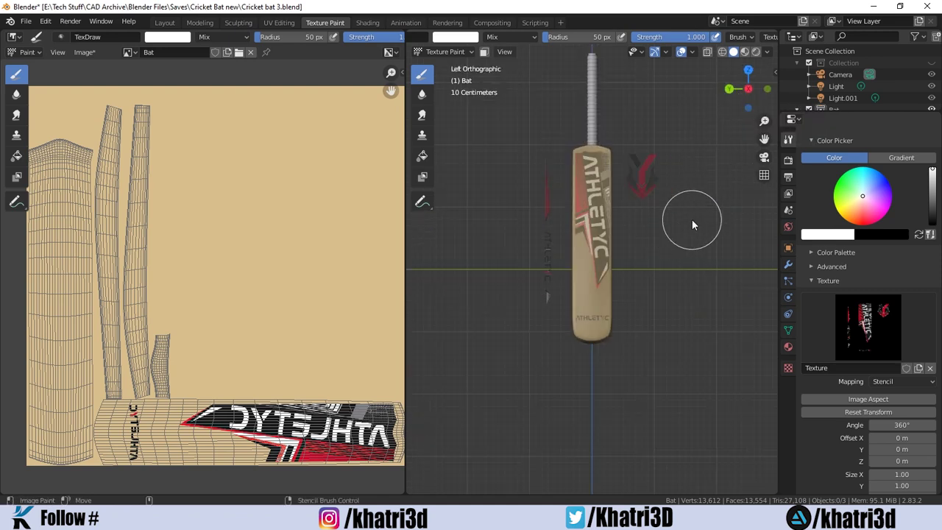
right_click_drag(692, 220, 642, 221)
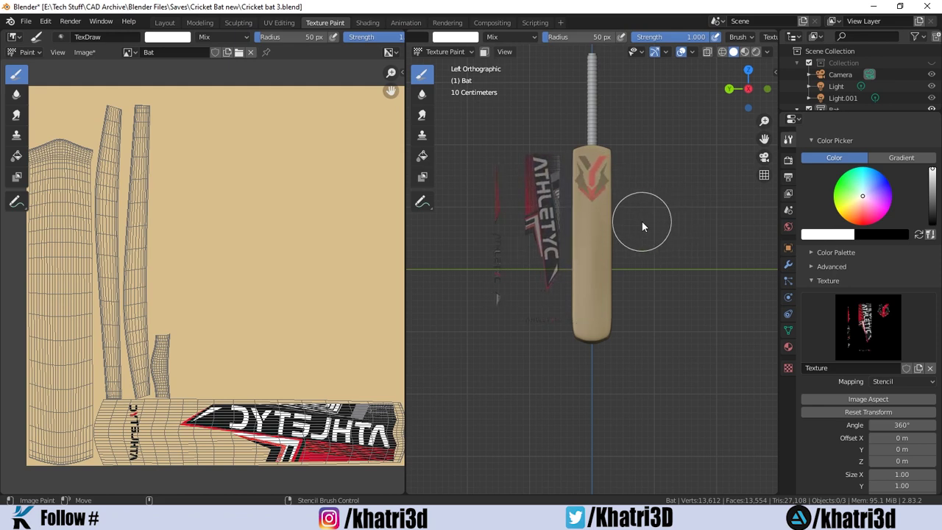
right_click_drag(641, 219, 642, 218)
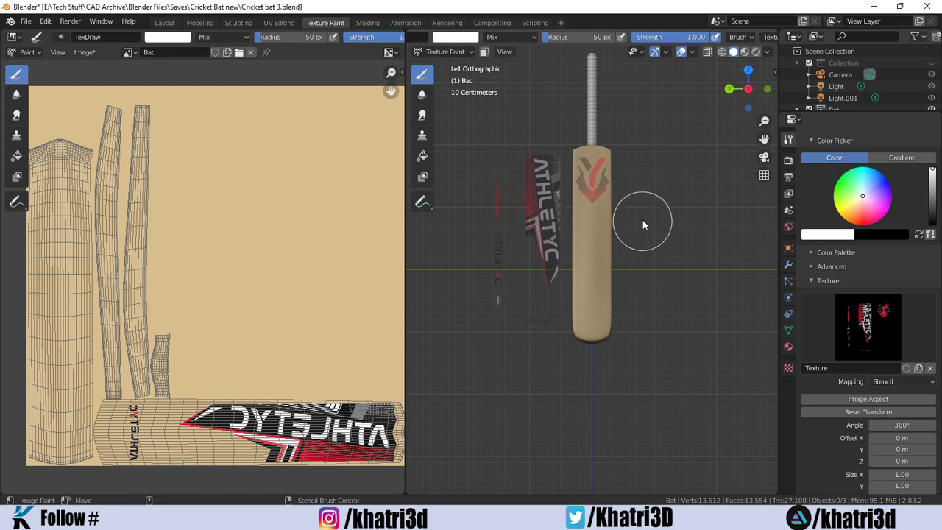
mouse_move(626, 201)
left_mouse_down()
mouse_move(588, 178)
mouse_move(584, 157)
mouse_move(586, 181)
left_mouse_up()
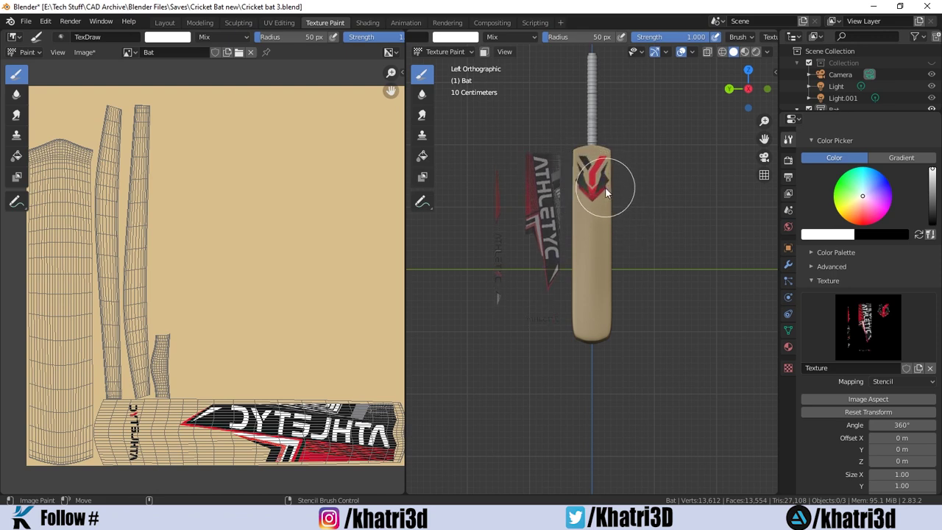
Check the emblem at an angle, then switch to Back view with the stencil moved right.
mouse_move(593, 296)
middle_mouse_down()
mouse_move(578, 317)
mouse_move(637, 317)
middle_mouse_up()
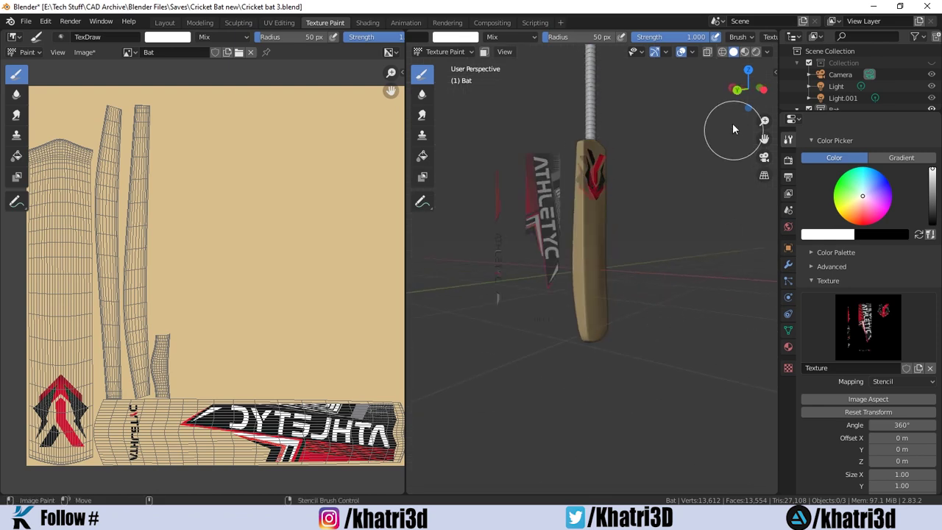
left_click(735, 90)
right_click_drag(611, 295, 728, 305)
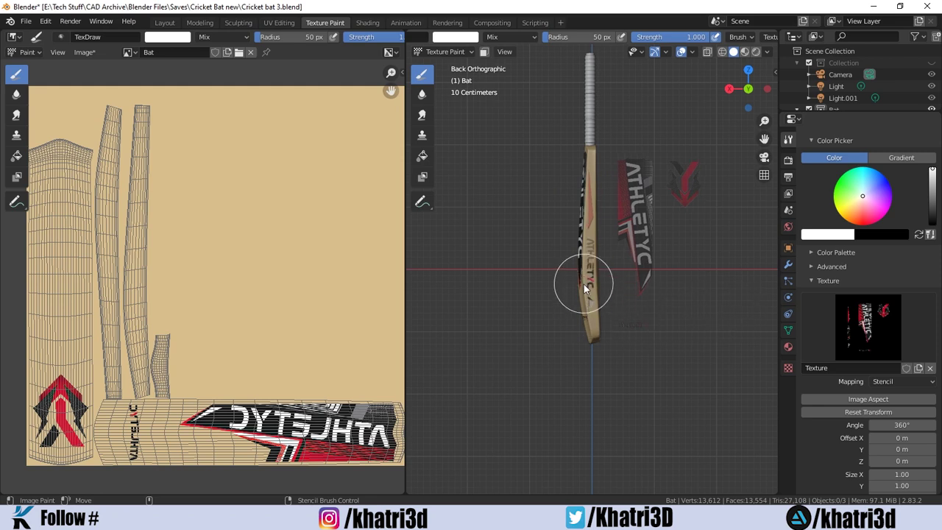
Paint the ATHLETYC pattern along the first side edge of the bat in Back view.
left_click_drag(586, 288, 590, 218)
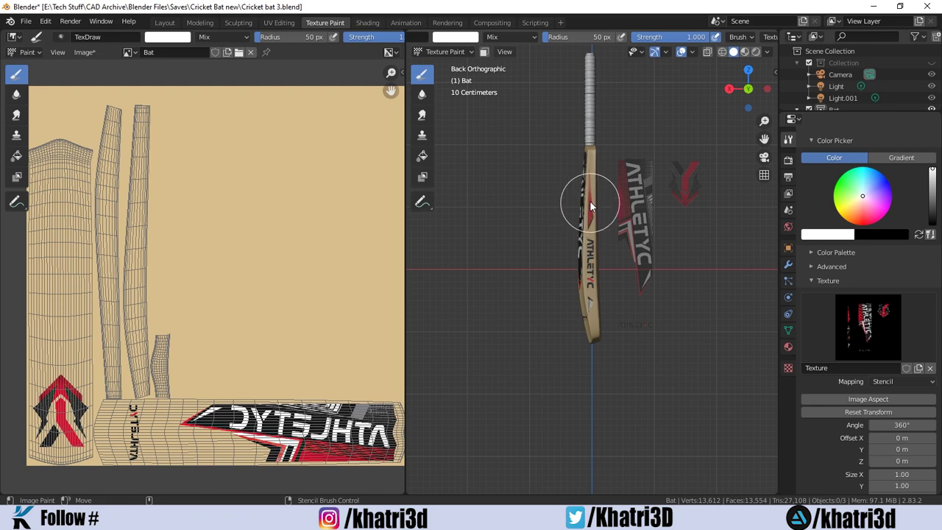
mouse_move(590, 186)
left_mouse_down()
mouse_move(589, 172)
mouse_move(577, 294)
left_mouse_up()
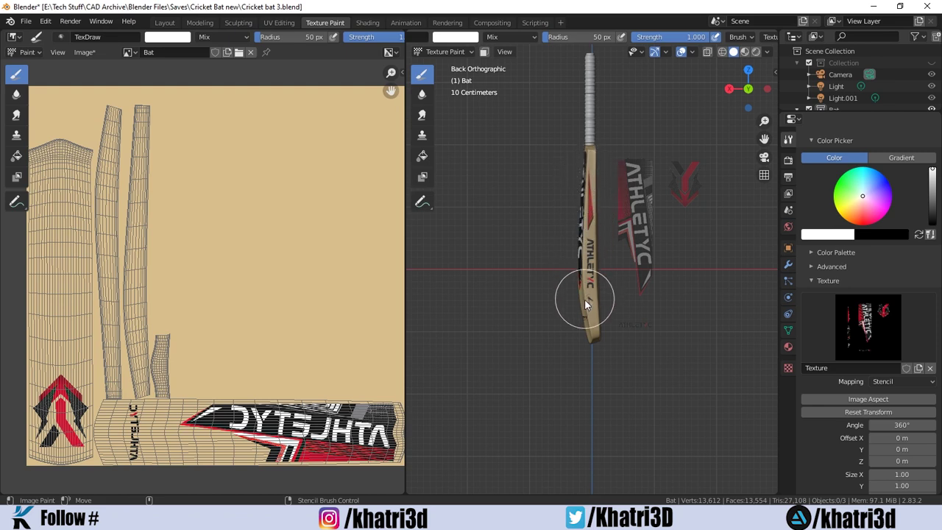
mouse_move(697, 347)
middle_mouse_down()
mouse_move(407, 357)
mouse_move(742, 122)
middle_mouse_up()
In Front view, shift the stencil and paint the ATHLETYC logo and red stripe along the other edge.
left_click_drag(743, 103, 746, 94)
left_click(748, 95)
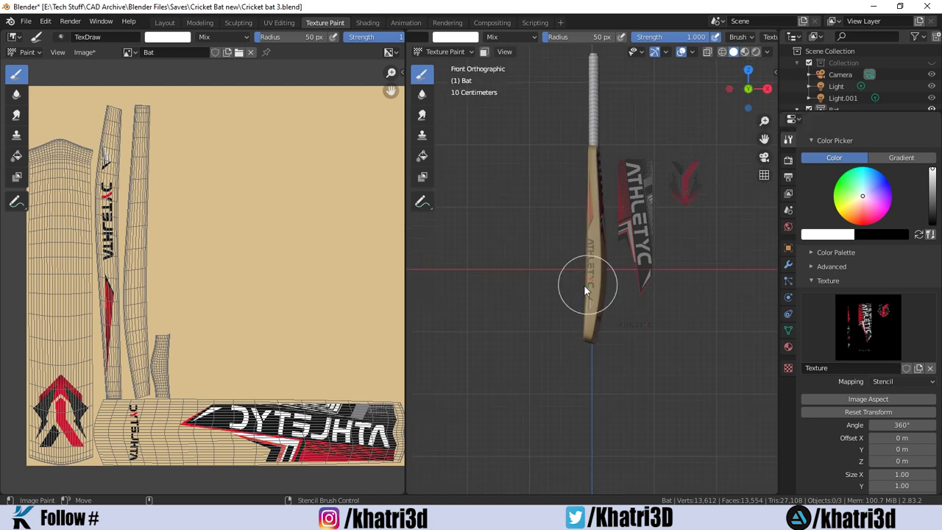
right_click_drag(593, 280, 618, 284)
mouse_move(618, 285)
left_mouse_down()
mouse_move(602, 309)
mouse_move(590, 281)
left_mouse_up()
left_click_drag(595, 224, 595, 173)
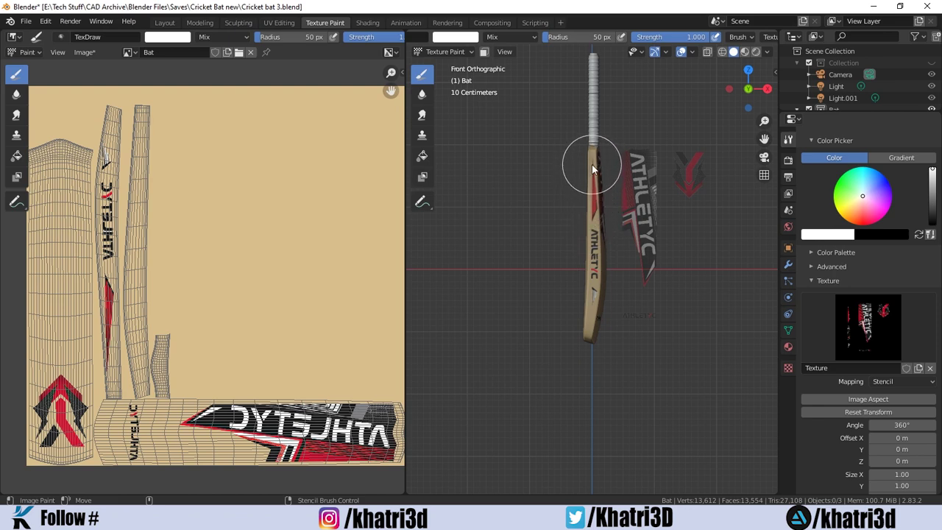
mouse_move(694, 326)
middle_mouse_down()
mouse_move(449, 342)
mouse_move(712, 358)
mouse_move(578, 308)
mouse_move(577, 322)
mouse_move(674, 317)
mouse_move(579, 296)
mouse_move(585, 261)
mouse_move(464, 317)
mouse_move(636, 303)
mouse_move(746, 324)
mouse_move(475, 313)
mouse_move(568, 307)
mouse_move(471, 292)
mouse_move(562, 314)
middle_mouse_up()
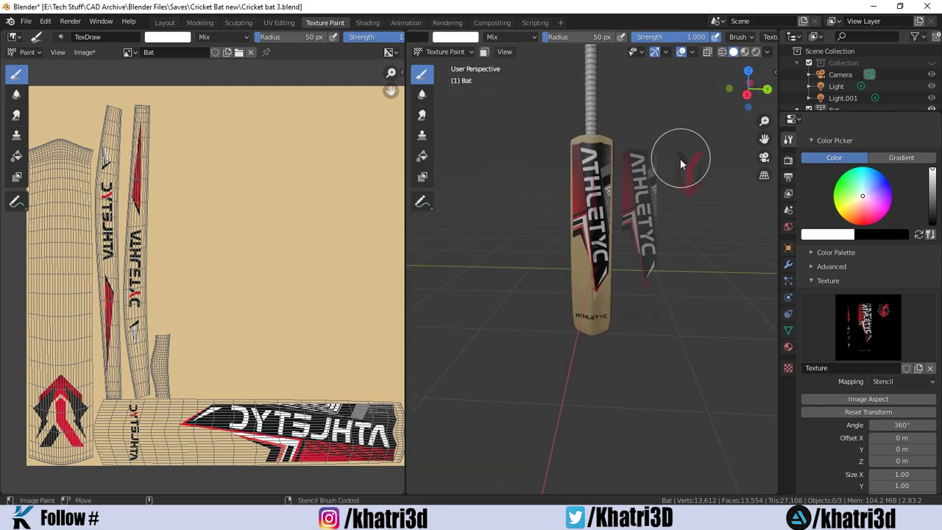
mouse_move(527, 227)
middle_mouse_down()
mouse_move(539, 248)
mouse_move(566, 244)
middle_mouse_up()
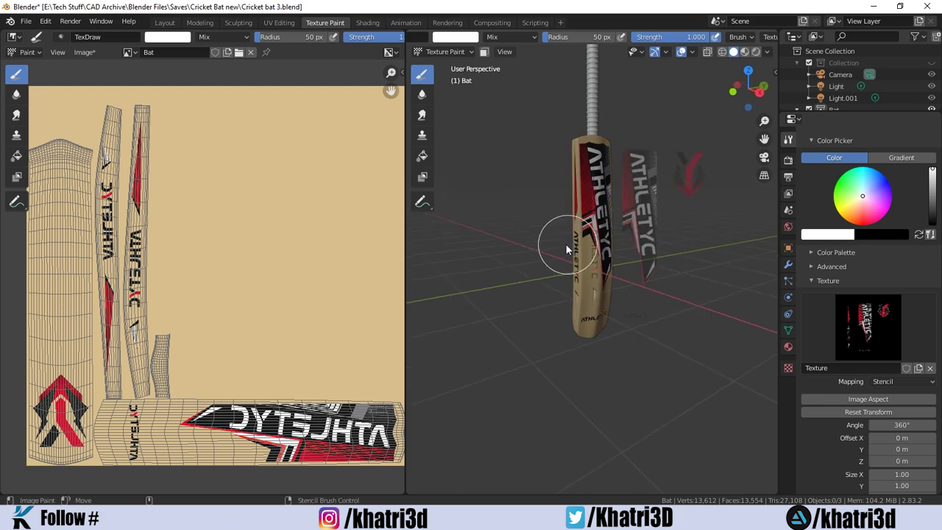
Preview the bat in Material Preview, then Rendered shading, and make the Collection visible again.
left_click(749, 53)
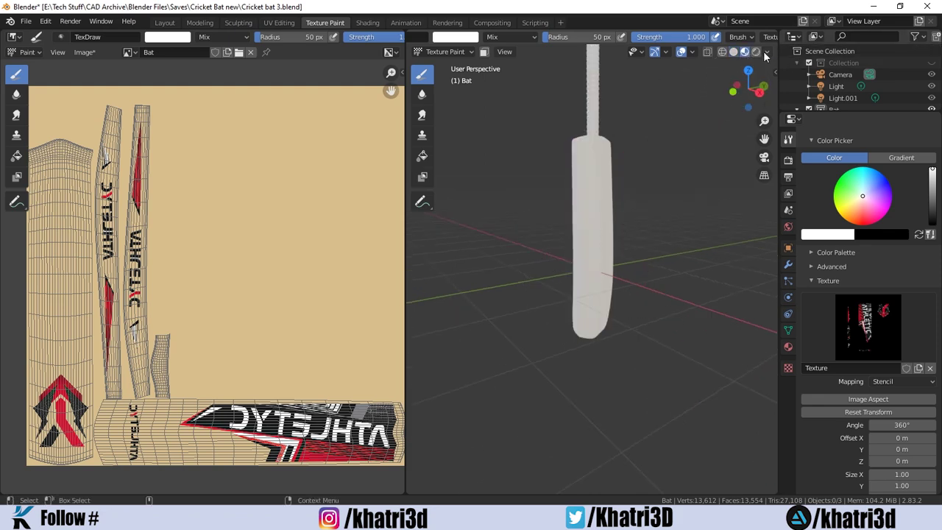
left_click(756, 51)
left_click(789, 159)
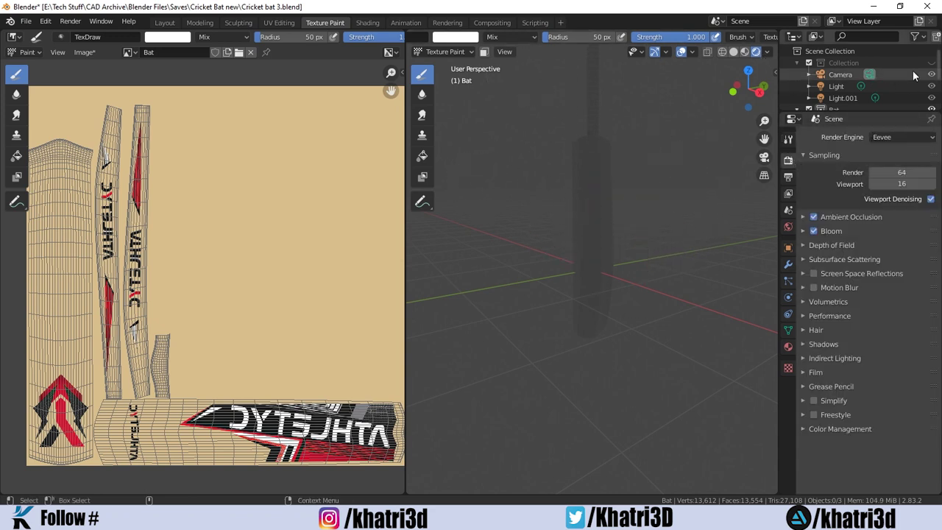
left_click(931, 63)
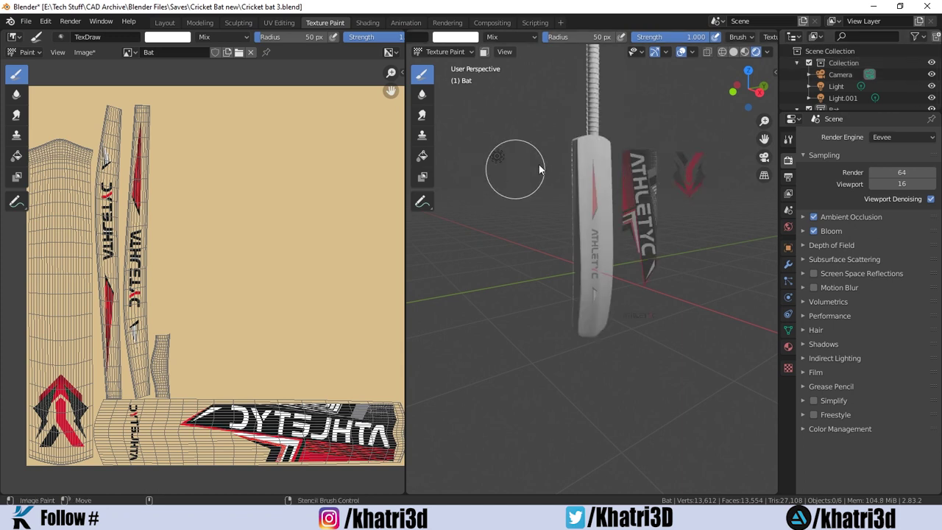
mouse_move(656, 214)
middle_mouse_down()
mouse_move(506, 277)
mouse_move(618, 187)
middle_mouse_up()
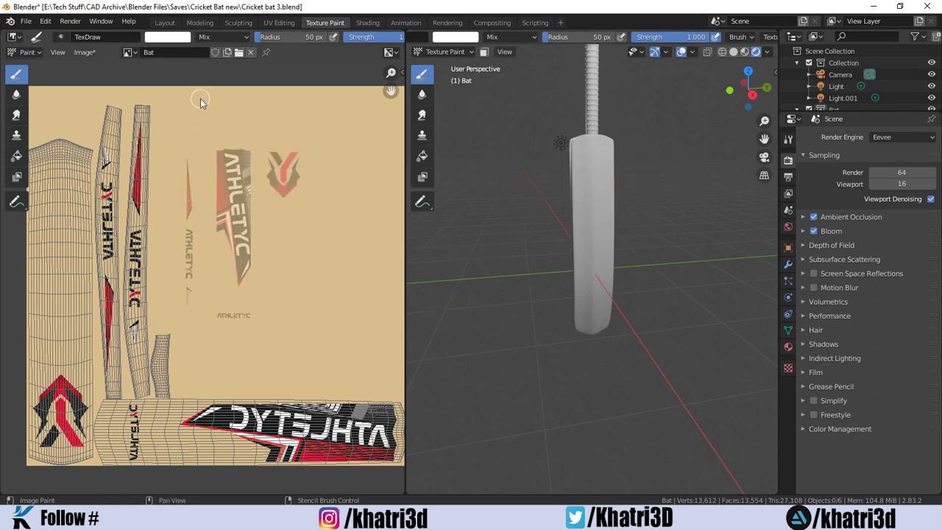
In the Shading workspace, give the selected bat a new material named 'Bat'.
left_click(368, 22)
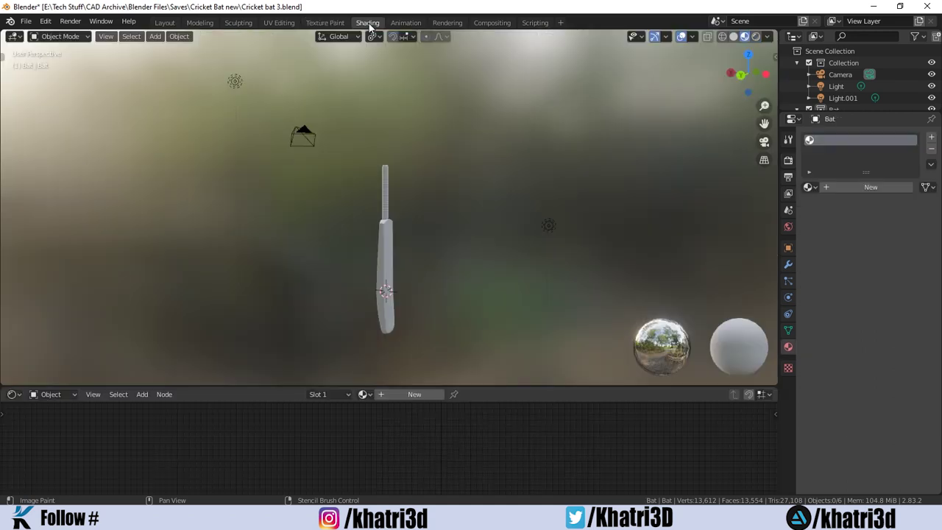
left_click(392, 258)
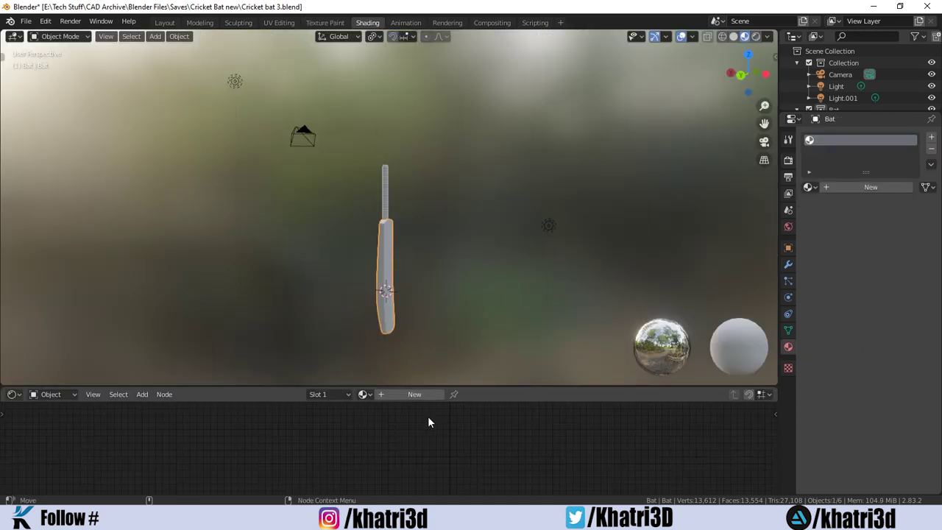
scroll(446, 368, "up", 3)
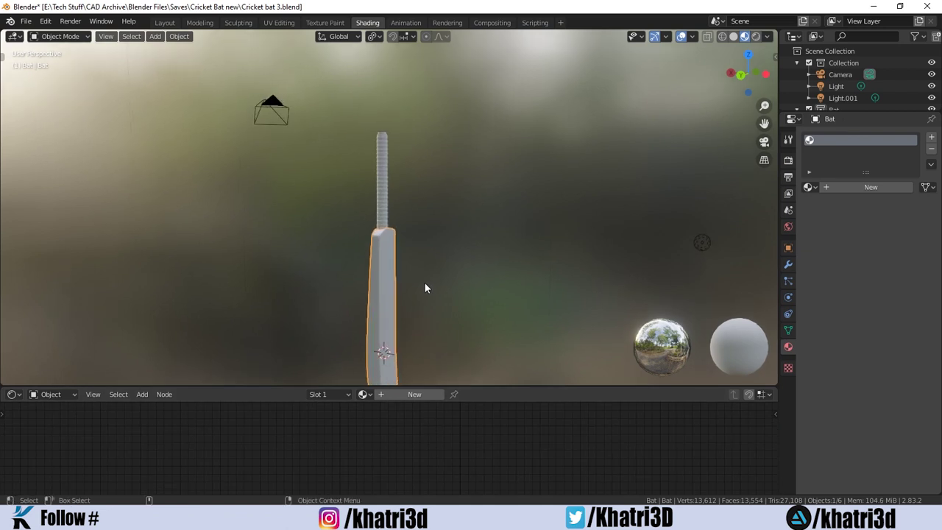
middle_click_drag(425, 283, 469, 168)
left_click(404, 393)
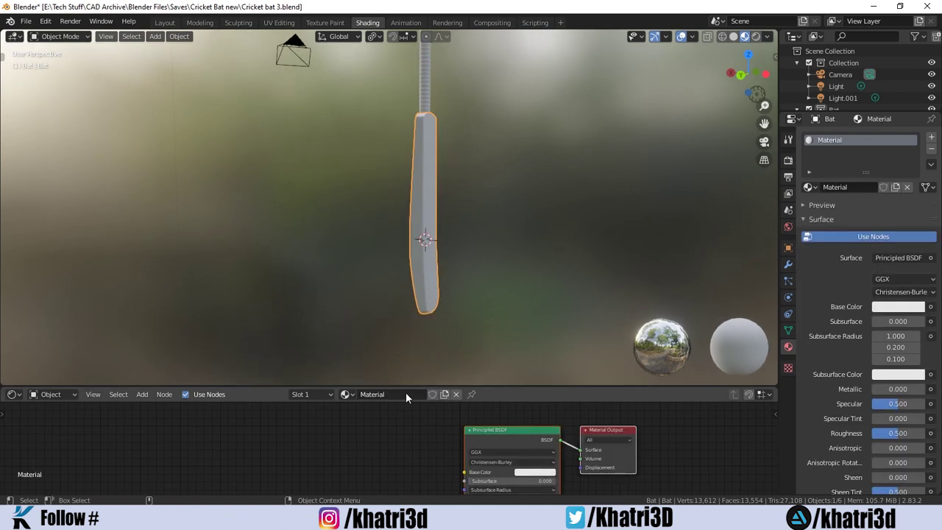
left_click(392, 395)
type("B")
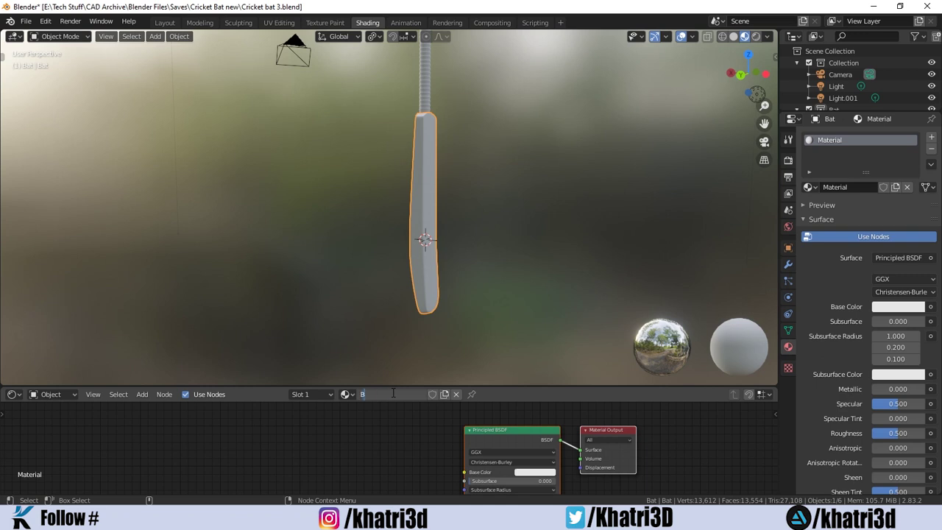
type("at")
key("Return")
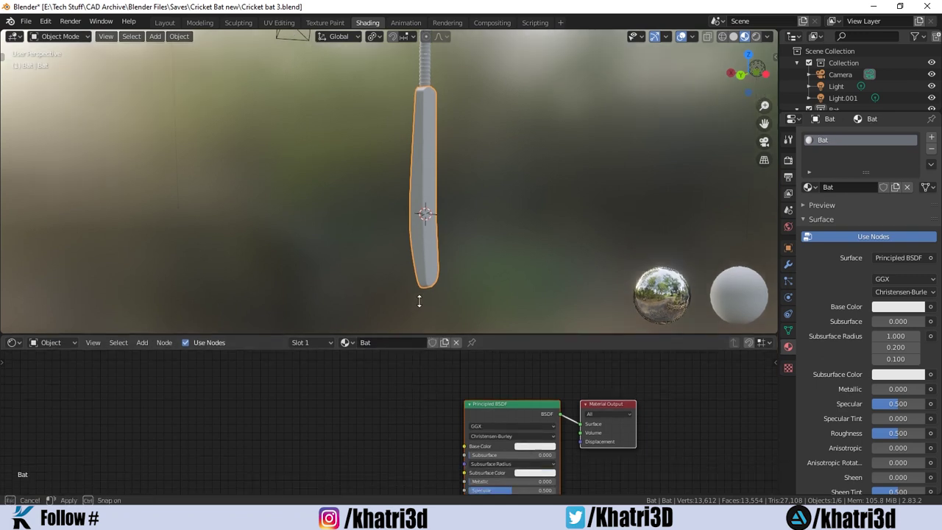
Add an Image Texture node using the Bat image and connect its Color to Base Color.
left_click_drag(425, 386, 425, 262)
key("shift+a")
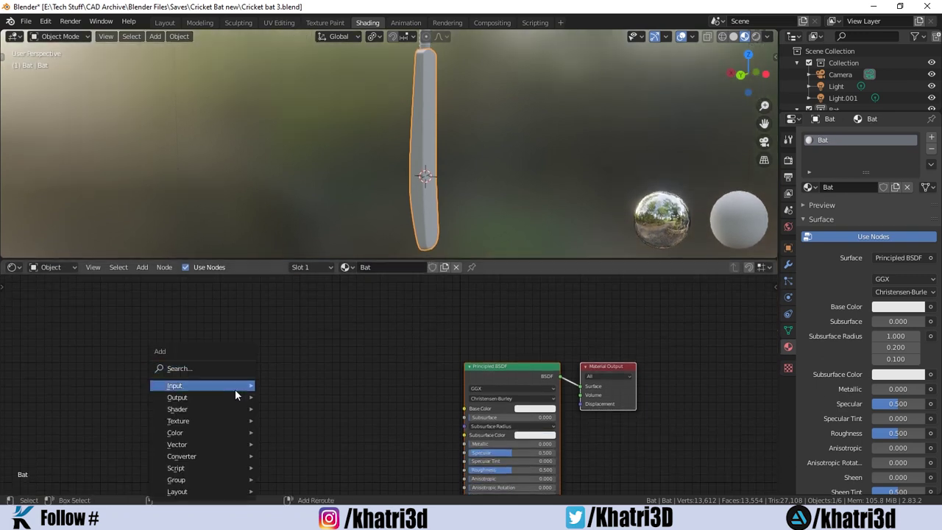
left_click(215, 370)
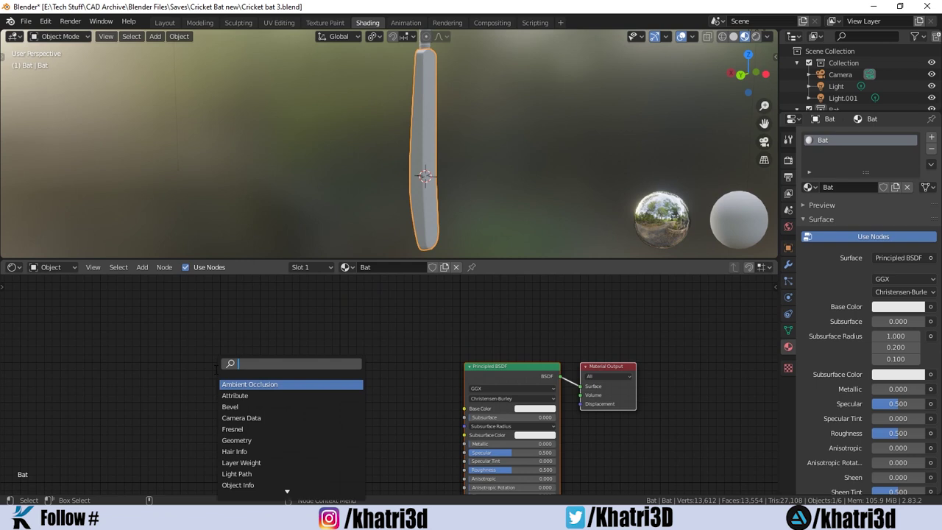
type("image")
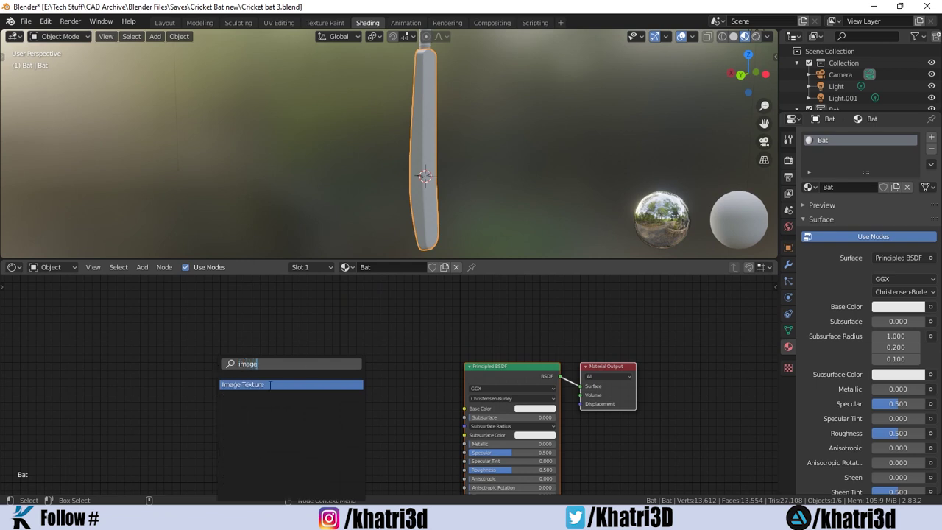
left_click(270, 384)
left_click(315, 385)
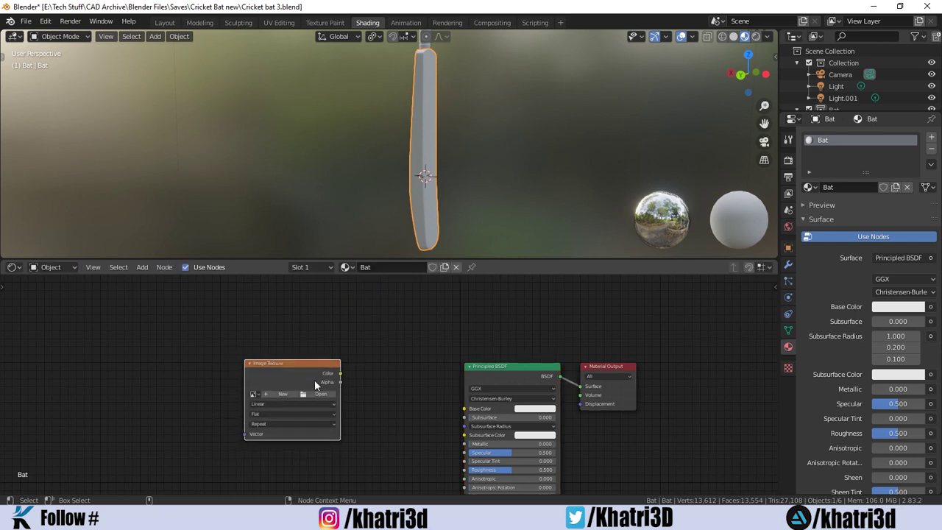
left_click(254, 395)
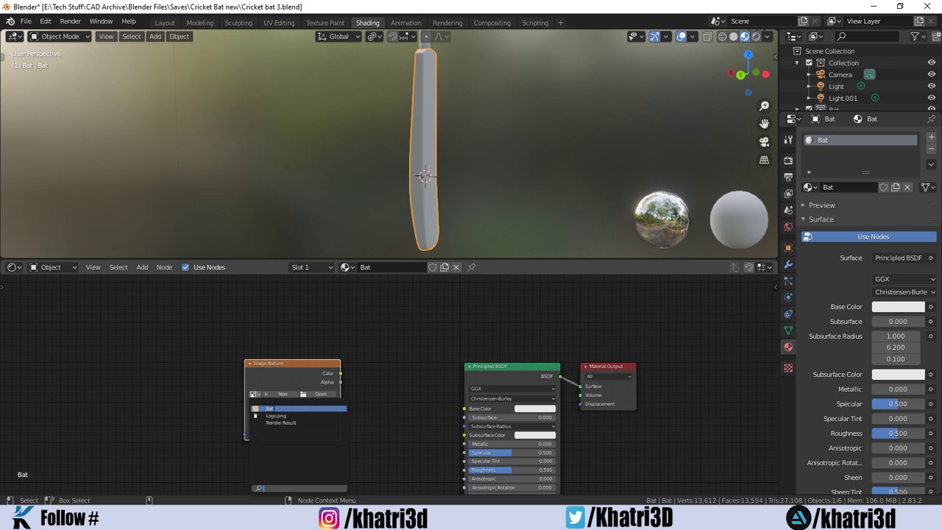
left_click(273, 407)
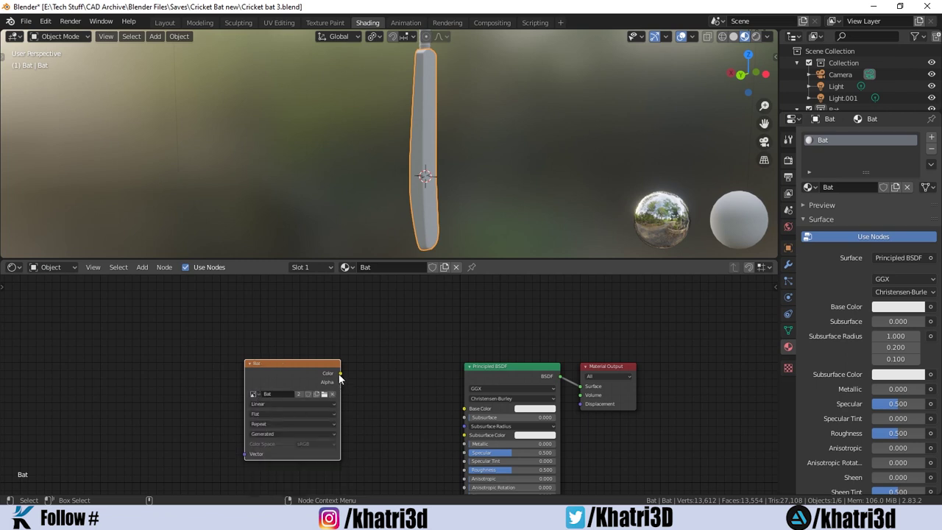
left_click_drag(340, 374, 464, 409)
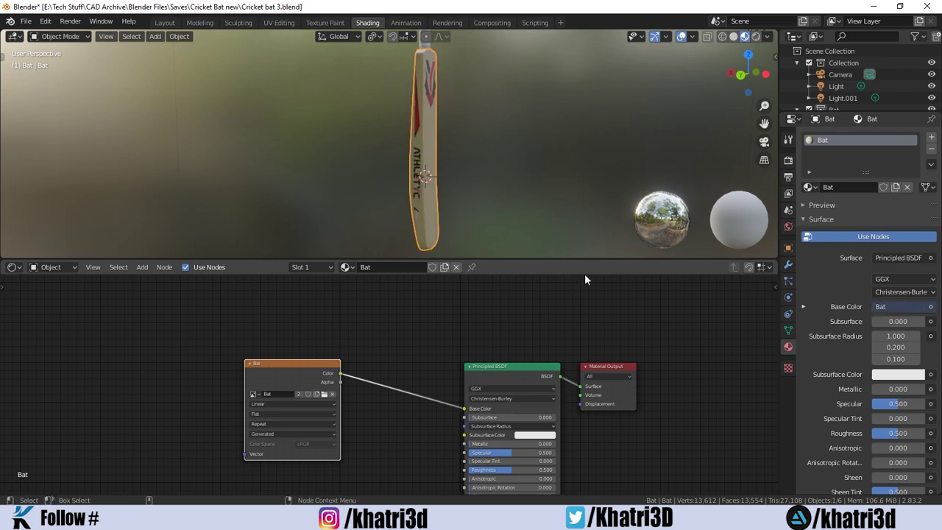
mouse_move(513, 114)
middle_mouse_down()
mouse_move(550, 100)
mouse_move(444, 130)
mouse_move(629, 128)
mouse_move(698, 113)
mouse_move(703, 74)
middle_mouse_up()
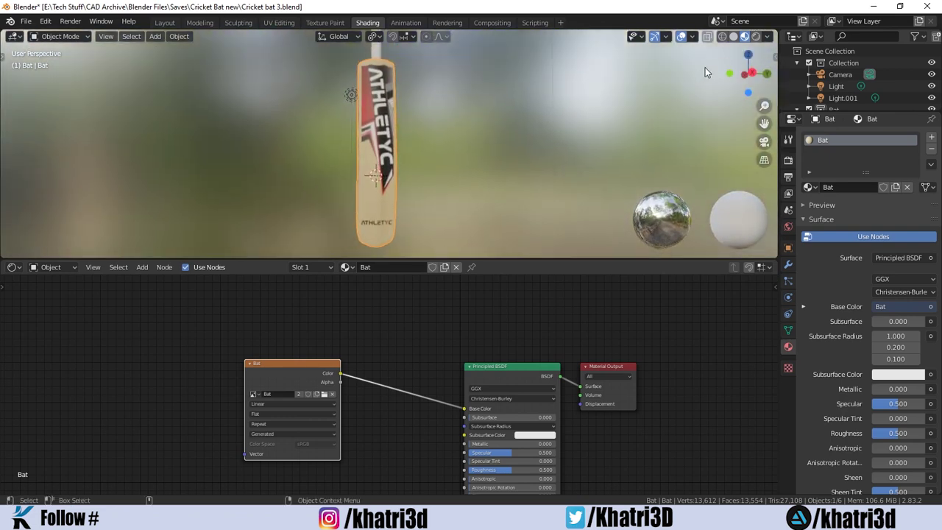
Check the bat in Solid shading, the Texture Paint workspace, then Rendered shading back in Shading.
left_click(733, 39)
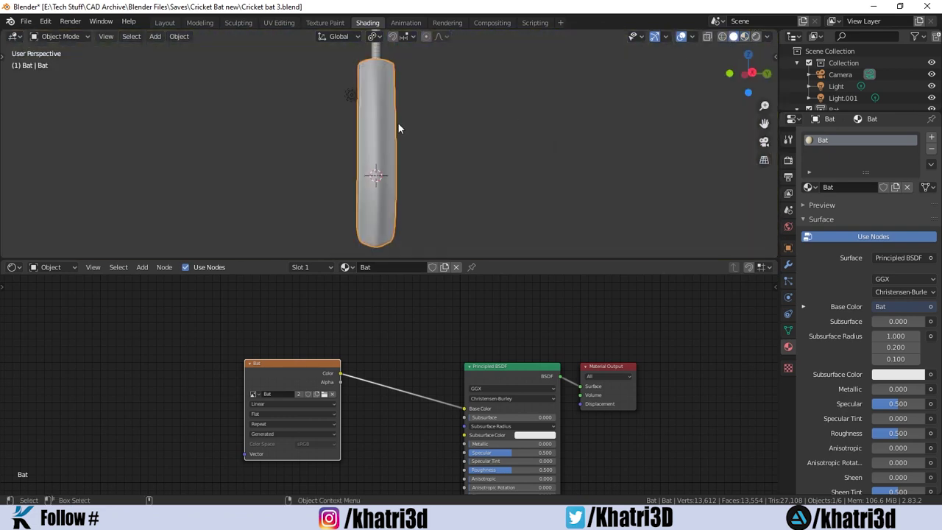
left_click(308, 19)
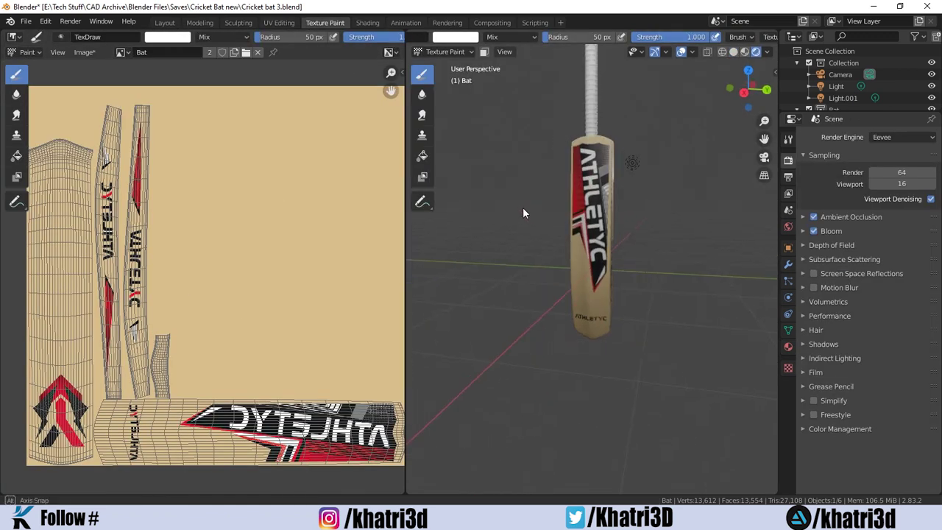
middle_click_drag(552, 213, 584, 175)
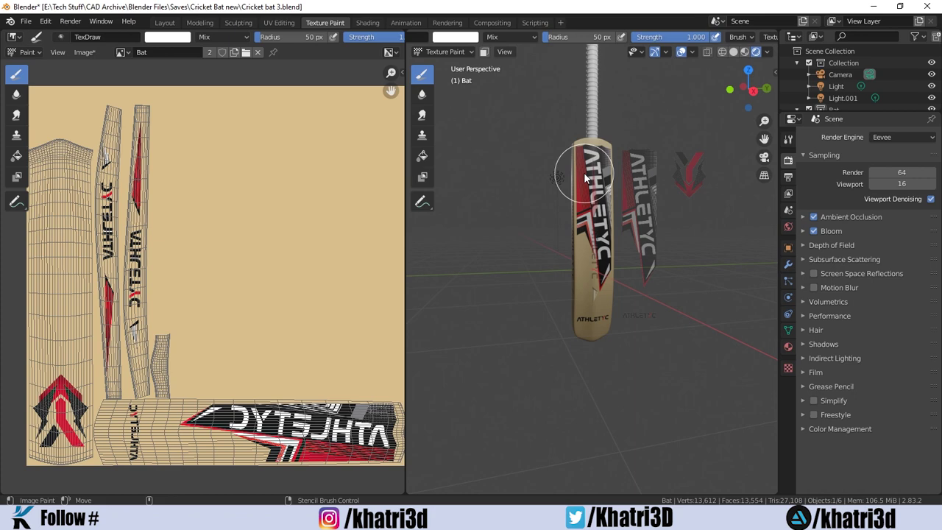
left_click(372, 23)
scroll(362, 402, "up", 1)
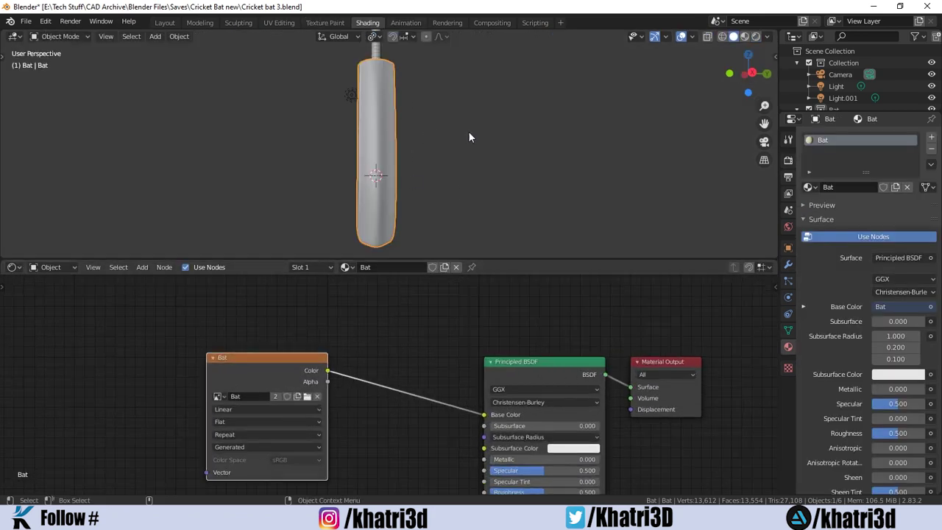
left_click(756, 37)
scroll(396, 134, "up", 2)
scroll(408, 143, "up", 2)
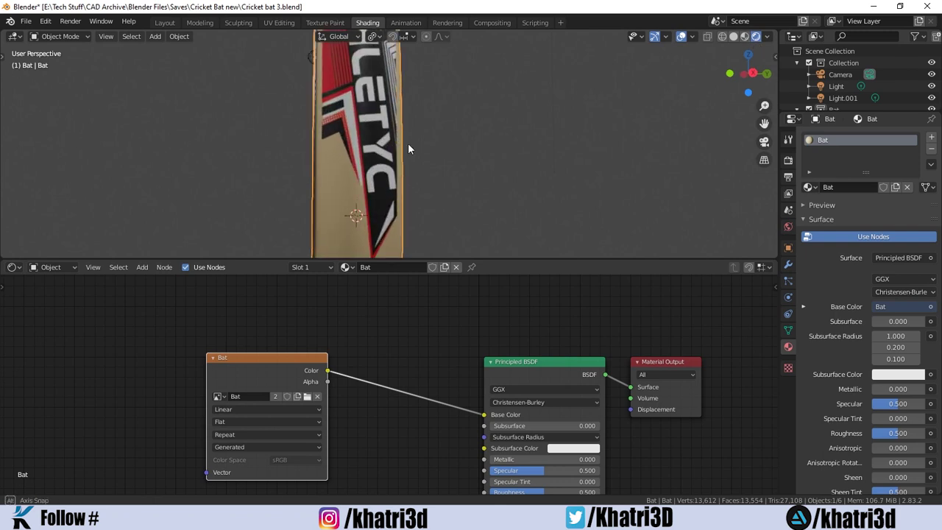
mouse_move(408, 143)
middle_mouse_down()
mouse_move(594, 157)
mouse_move(654, 131)
mouse_move(227, 171)
mouse_move(231, 157)
middle_mouse_up()
In Material Preview, zoom onto the bat's logo and move the Bat image node up and left.
left_click(744, 37)
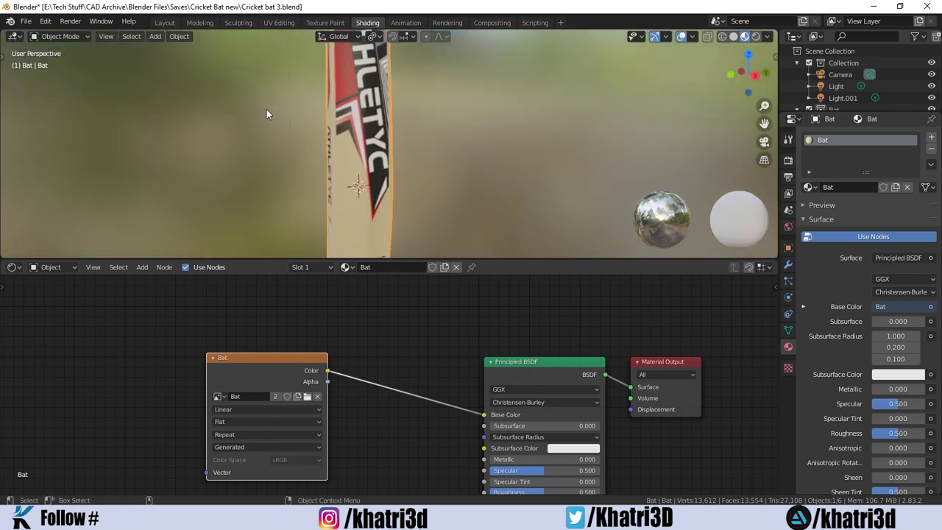
left_click(362, 225)
left_click_drag(437, 259, 445, 208)
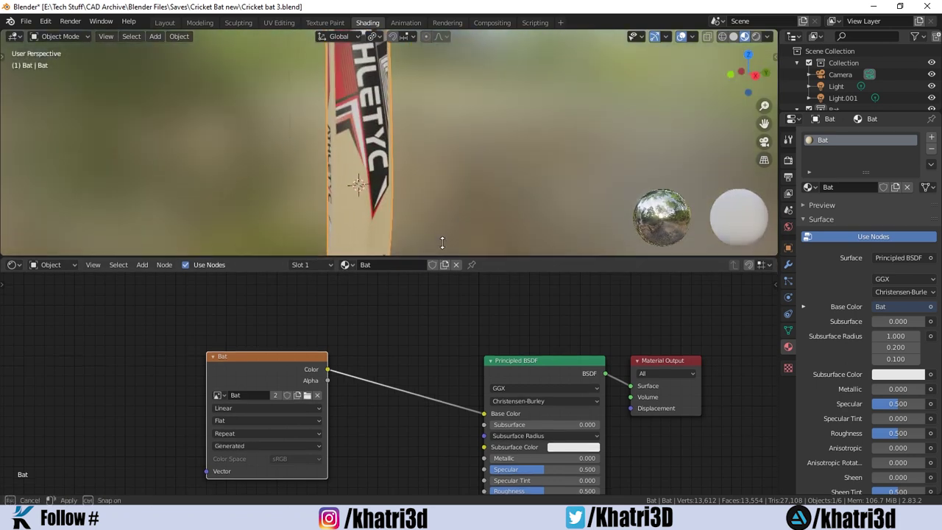
mouse_move(444, 156)
middle_mouse_down()
mouse_move(380, 115)
mouse_move(315, 168)
mouse_move(458, 152)
mouse_move(552, 161)
middle_mouse_up()
scroll(377, 122, "up", 3)
scroll(451, 359, "down", 2)
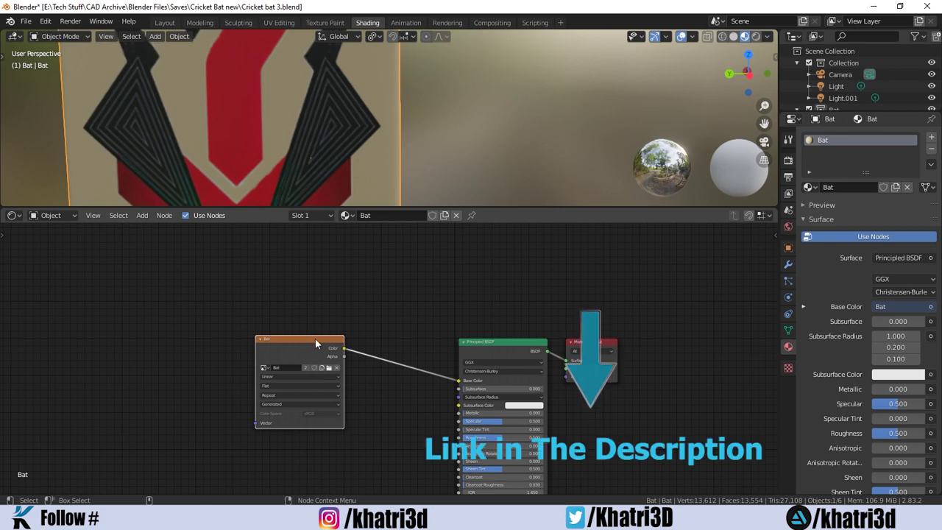
left_click_drag(316, 339, 233, 299)
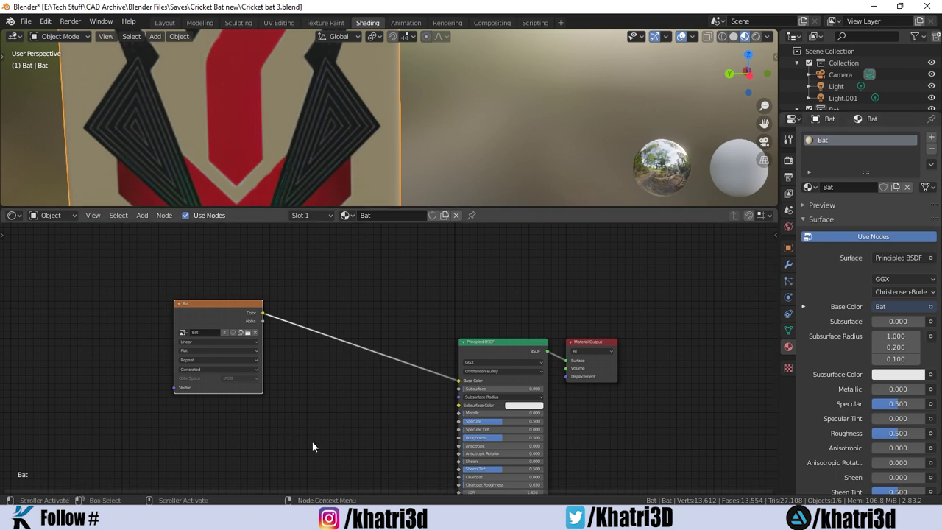
scroll(313, 441, "down", 3)
middle_click_drag(312, 441, 346, 406)
scroll(347, 397, "up", 3)
Add a second Image Texture node loaded with Alpha.jpg from the Desktop's Image files folder.
key("shift+a")
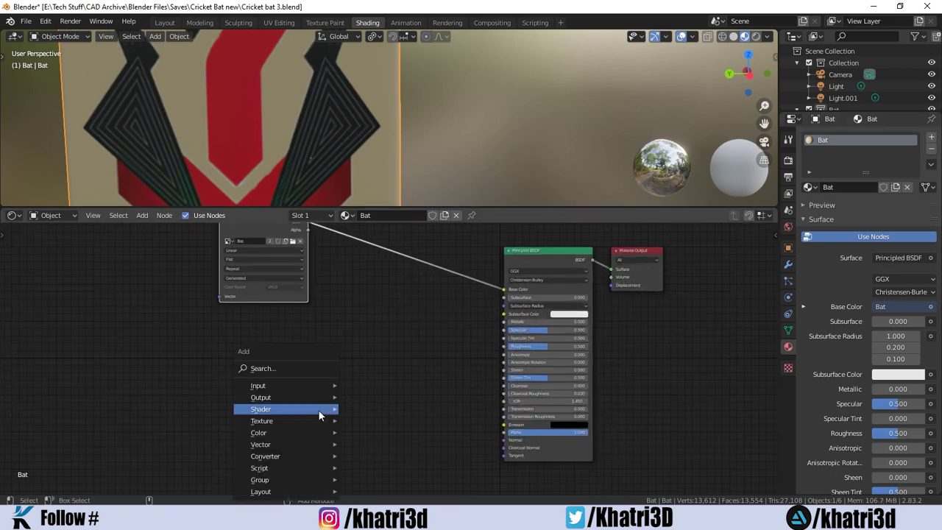
left_click(304, 369)
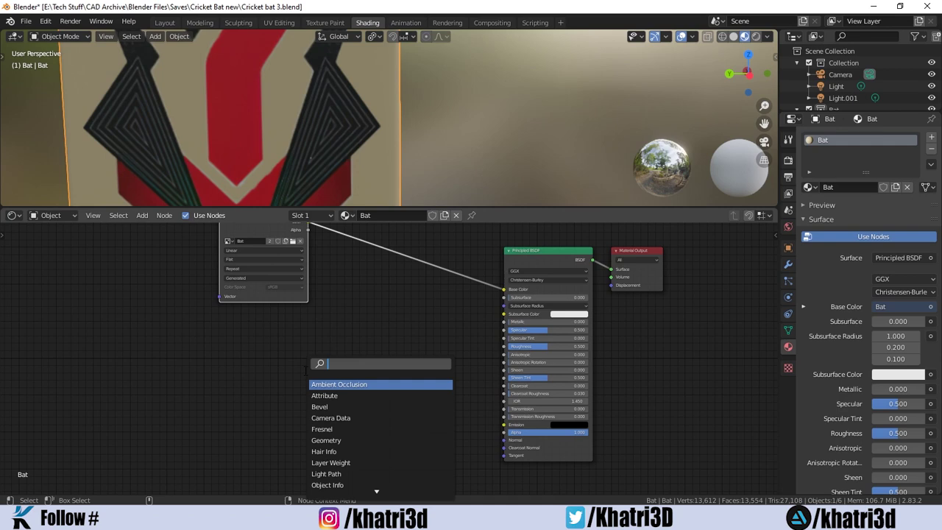
type("image")
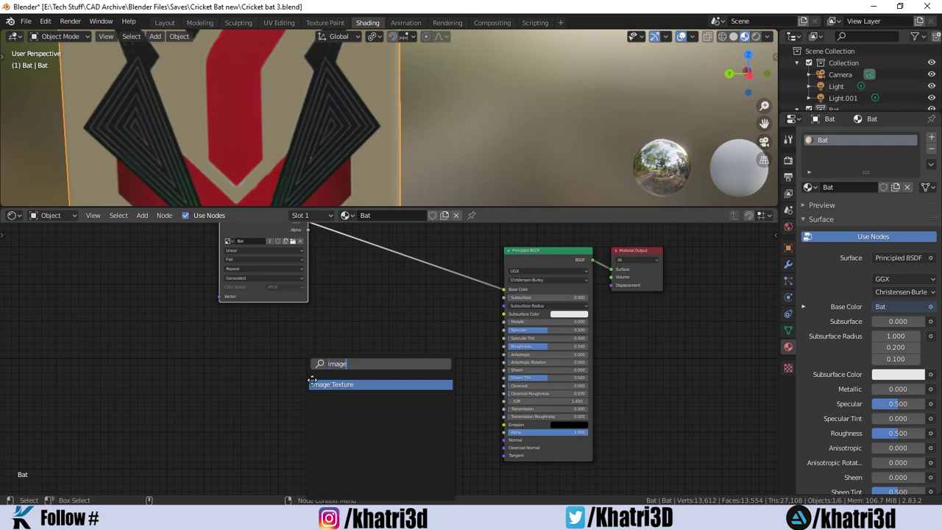
left_click(312, 382)
left_click(305, 390)
left_click(337, 390)
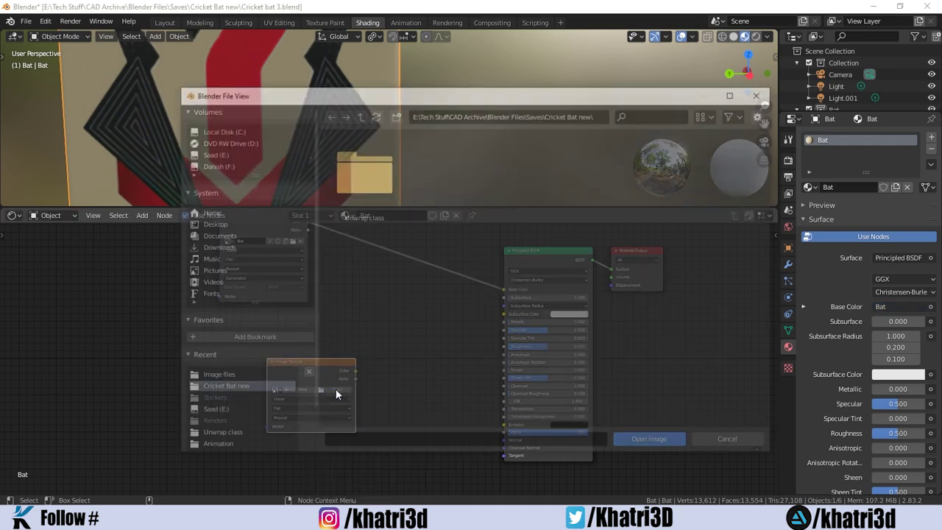
left_click(212, 223)
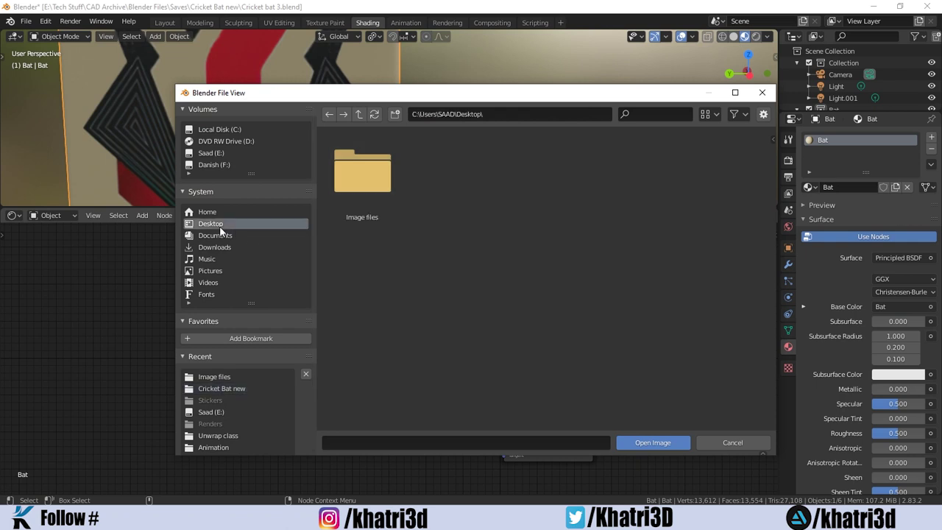
double_click(377, 189)
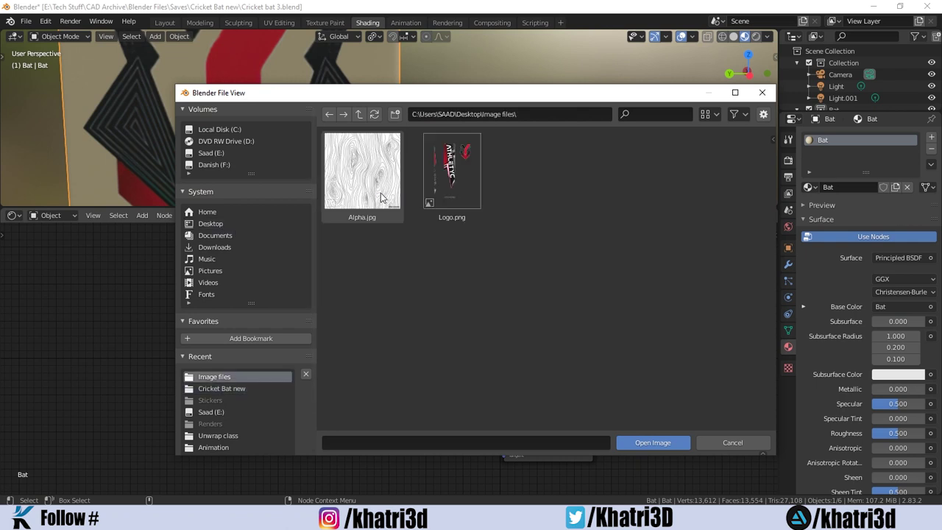
left_click(380, 197)
left_click(637, 442)
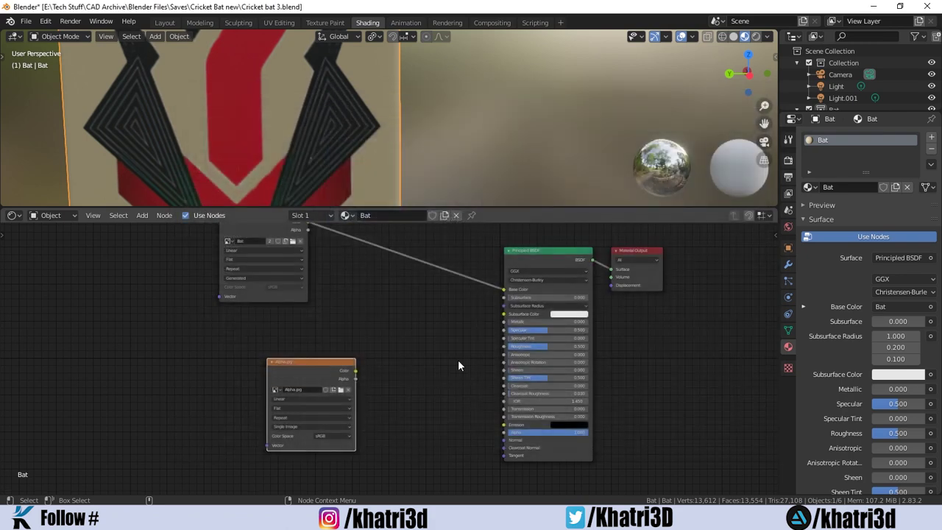
Set Alpha.jpg to Non-Color, connect it to Roughness, and move the node up and right.
scroll(368, 364, "up", 2)
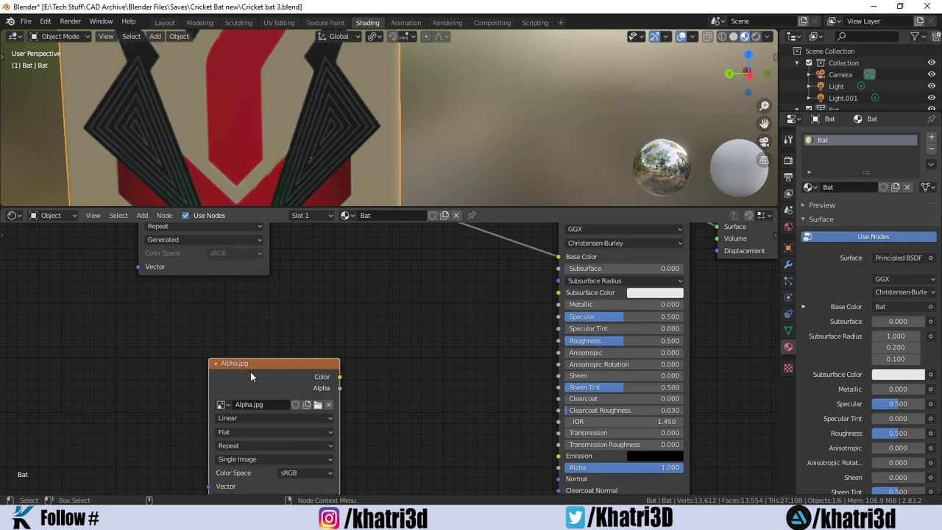
left_click_drag(250, 372, 254, 363)
left_click(299, 463)
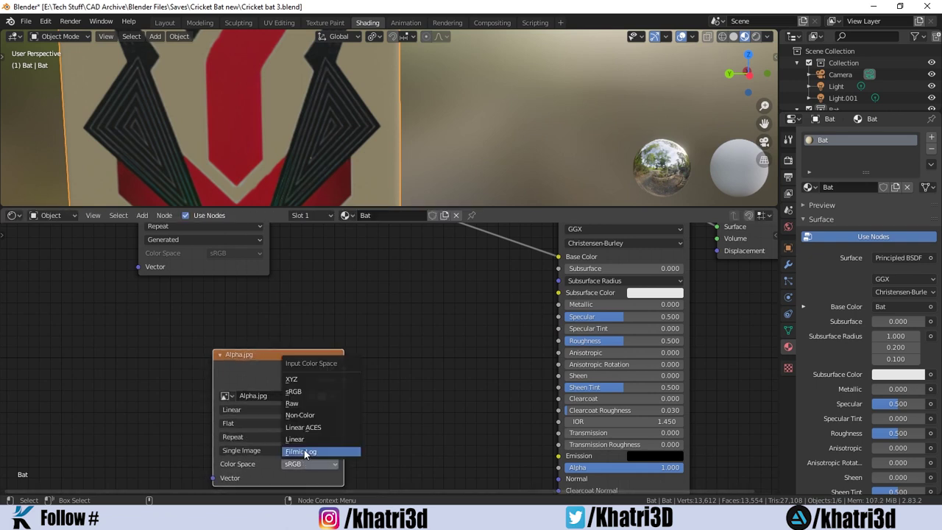
left_click(316, 414)
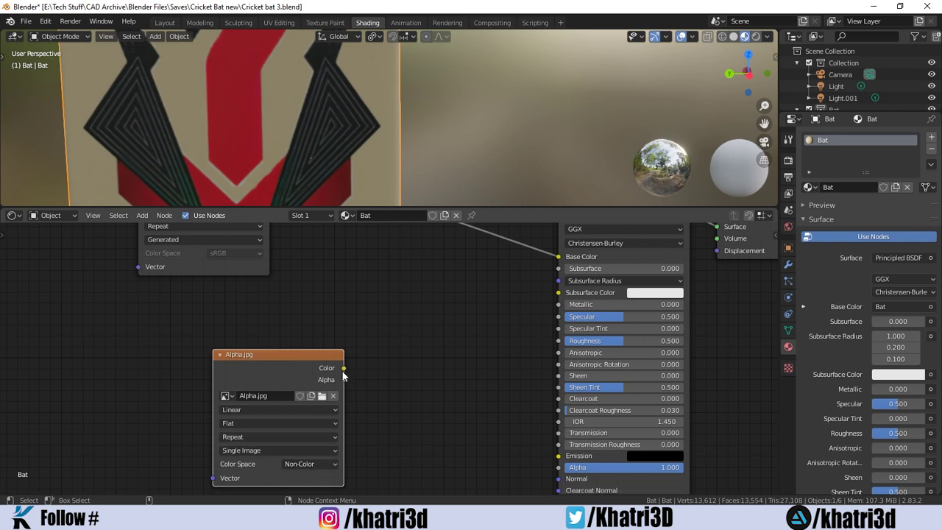
left_click_drag(342, 371, 560, 342)
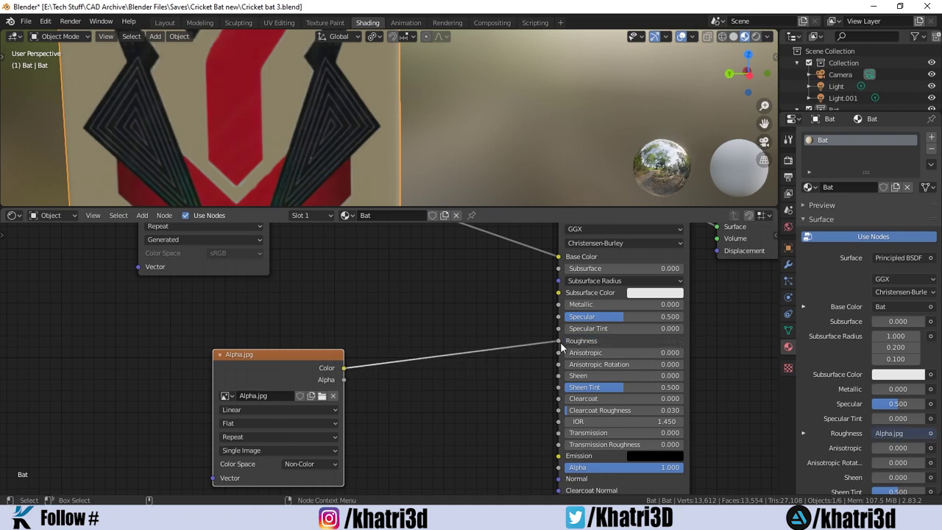
mouse_move(331, 118)
middle_mouse_down()
mouse_move(218, 103)
mouse_move(294, 84)
mouse_move(381, 146)
mouse_move(384, 121)
middle_mouse_up()
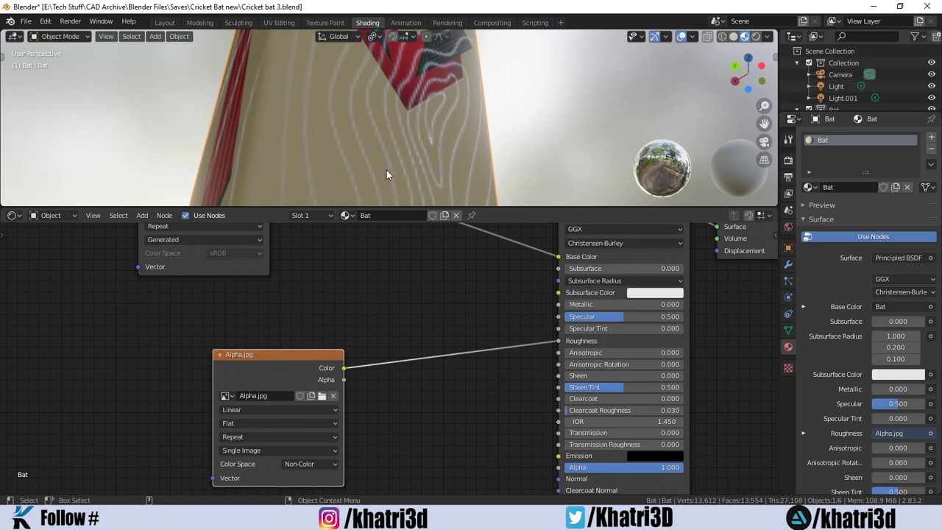
left_click_drag(302, 354, 362, 318)
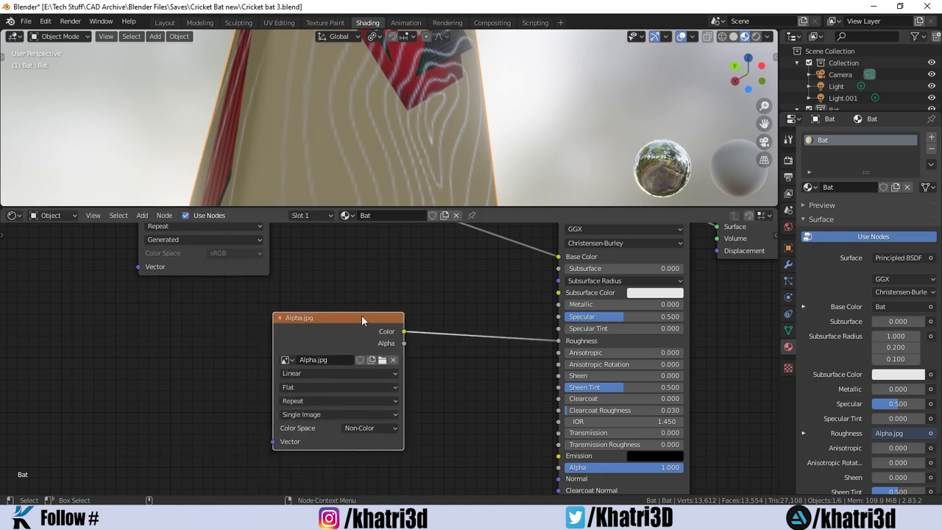
left_click(26, 21)
mouse_move(46, 21)
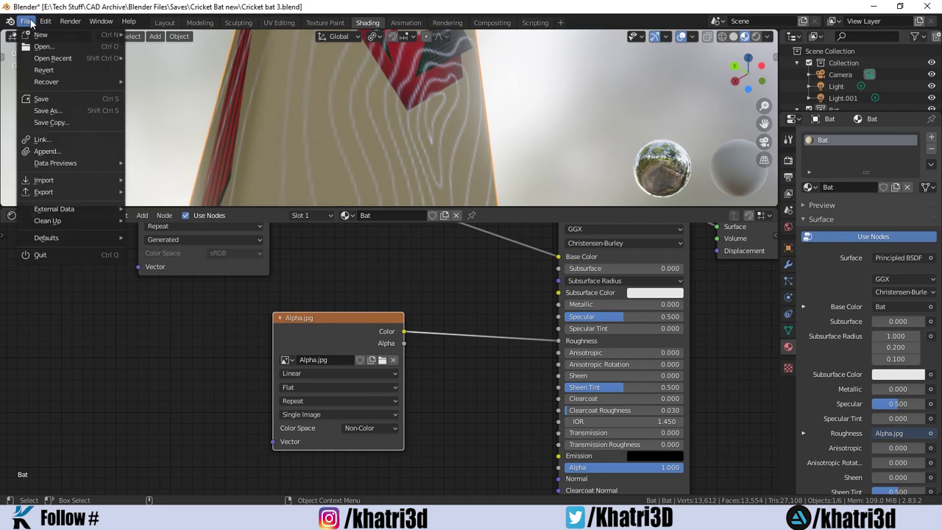
left_click(72, 190)
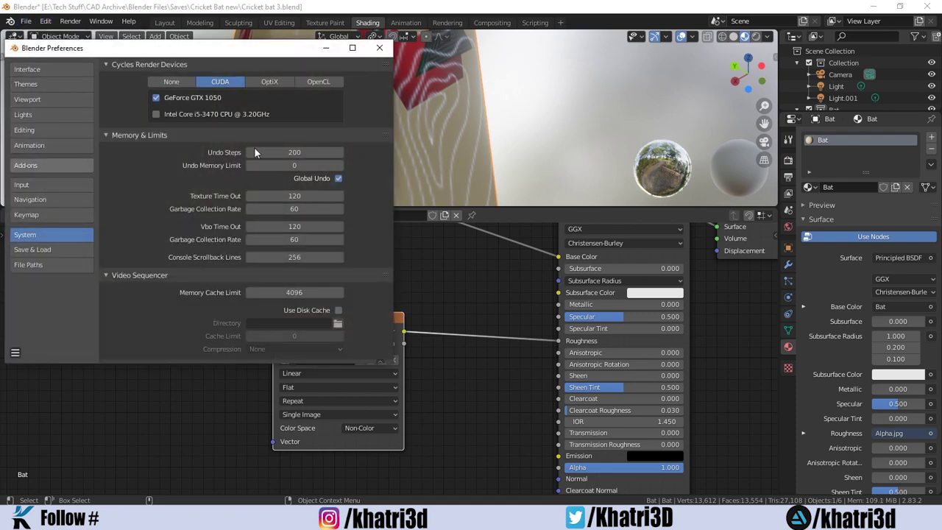
left_click(30, 185)
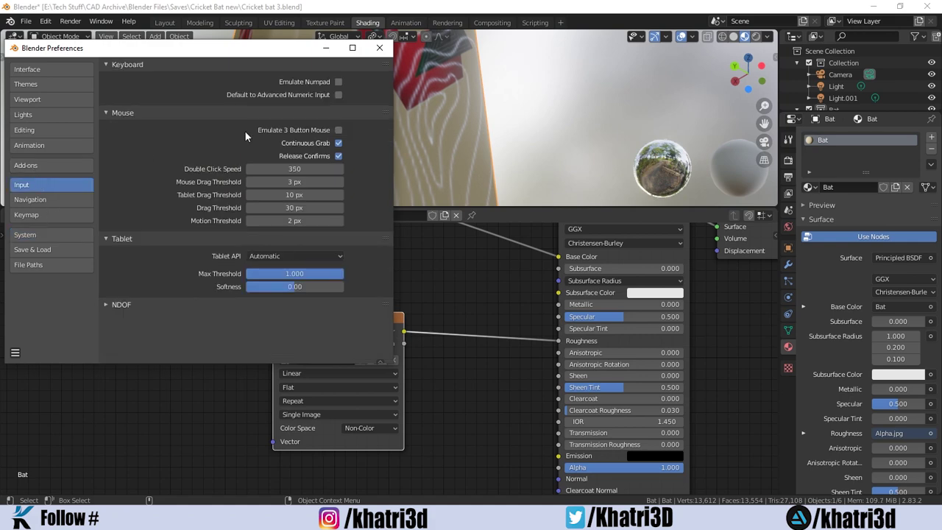
left_click(43, 166)
left_click(354, 81)
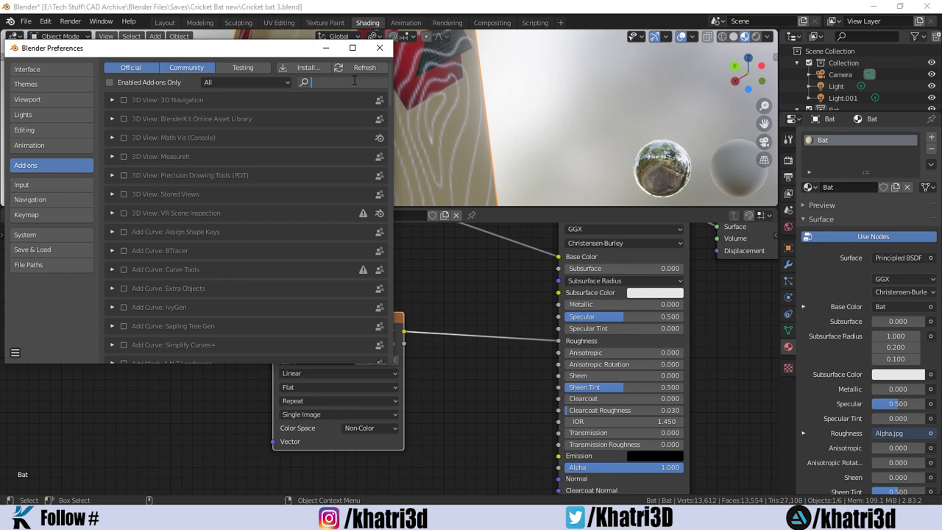
type("h")
key("BackSpace")
type("no")
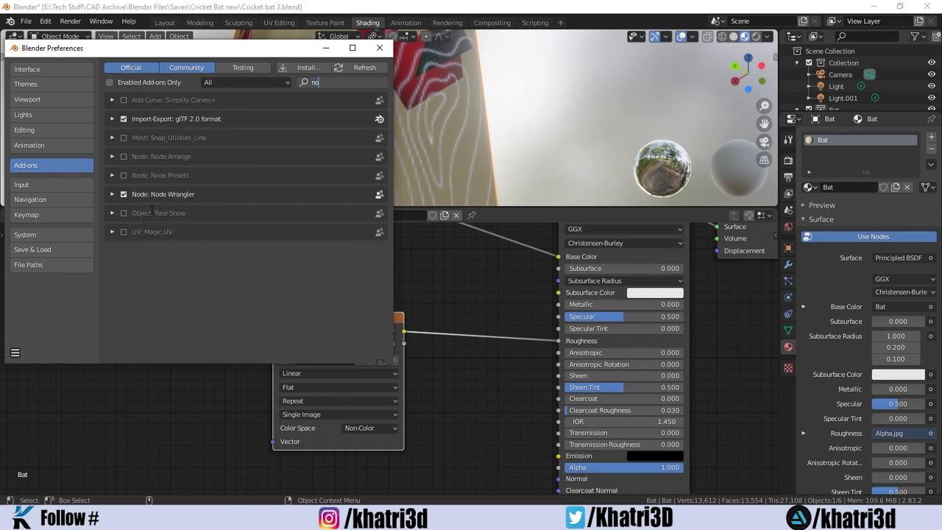
left_click(379, 47)
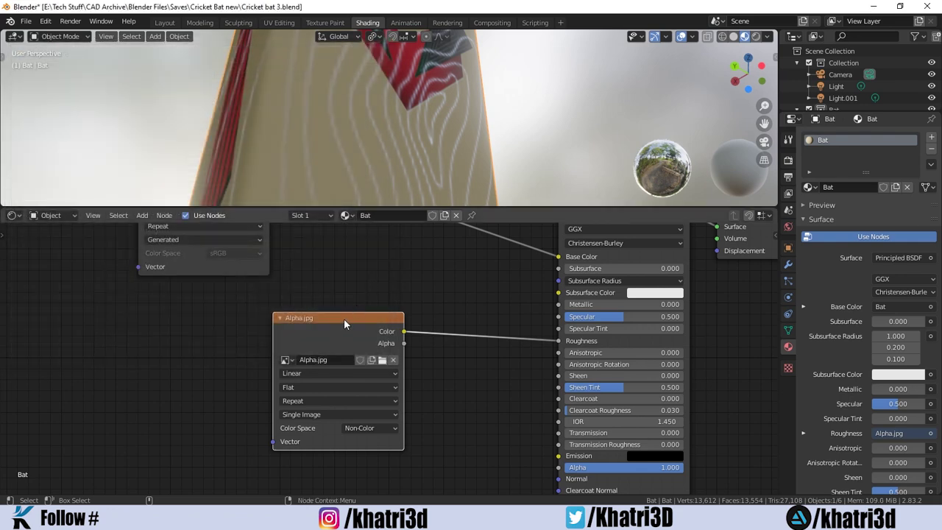
Add Texture Coordinate and Mapping nodes to Alpha.jpg with Ctrl+T and set Mapping scale to 5.900.
key("ctrl")
key("ctrl+t")
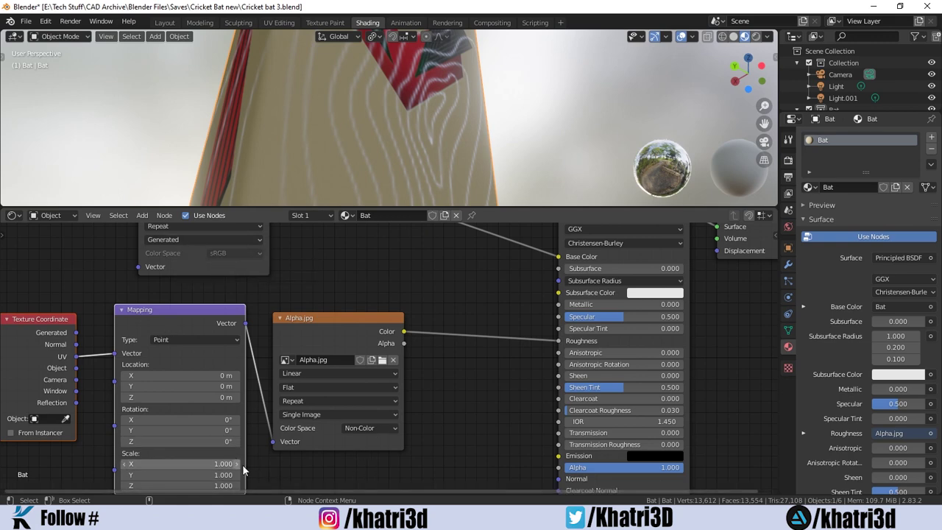
middle_click_drag(300, 470, 352, 420)
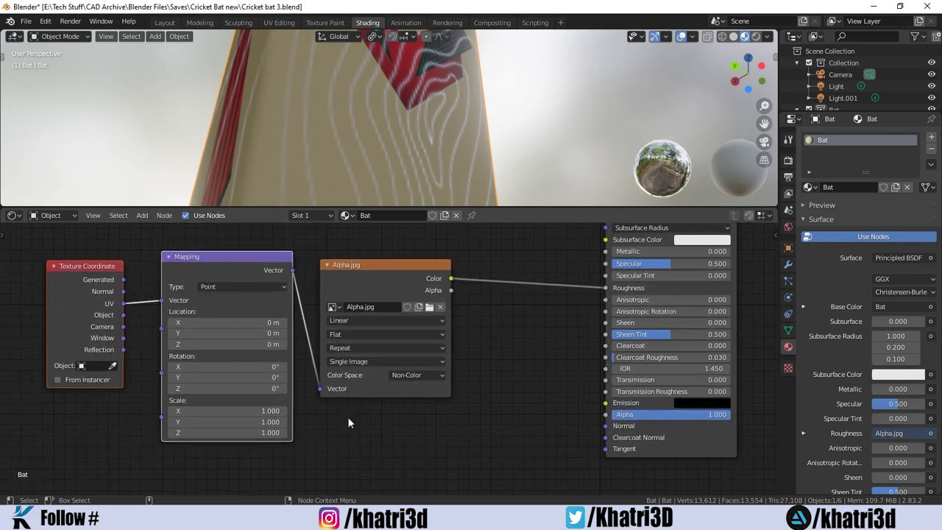
key("g")
left_click(260, 413)
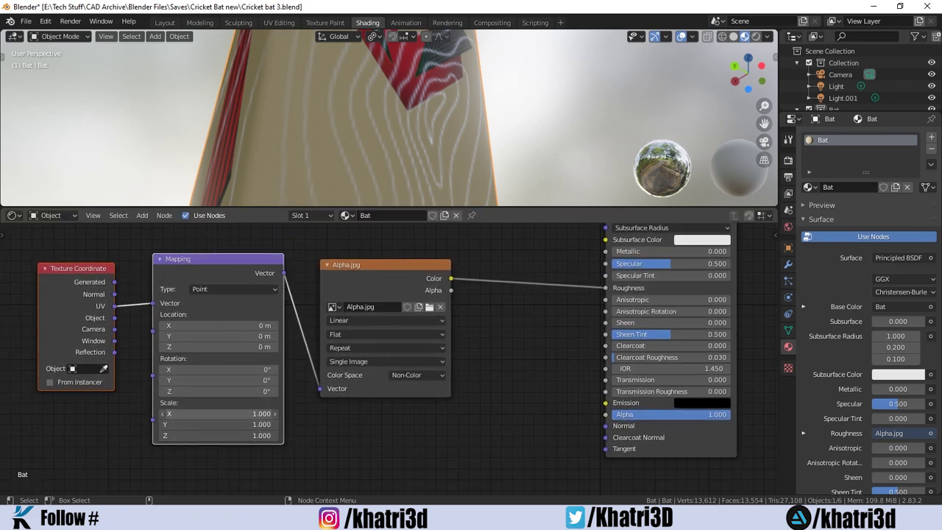
left_click_drag(221, 414, 316, 414)
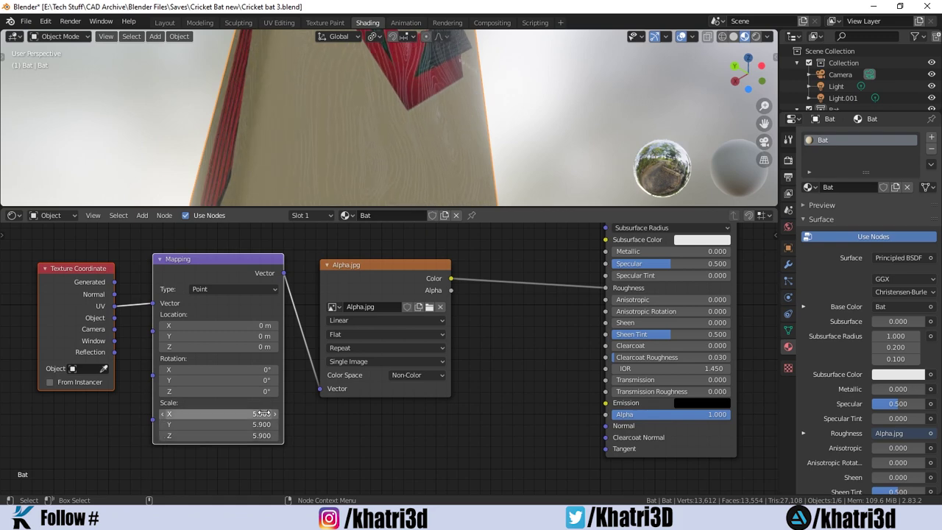
Orbit to inspect the finer wood grain and move the Alpha.jpg node down and right.
mouse_move(424, 177)
middle_mouse_down()
mouse_move(422, 153)
mouse_move(406, 193)
mouse_move(449, 115)
mouse_move(451, 133)
mouse_move(471, 110)
middle_mouse_up()
mouse_move(454, 107)
middle_mouse_down()
mouse_move(435, 151)
mouse_move(482, 95)
middle_mouse_up()
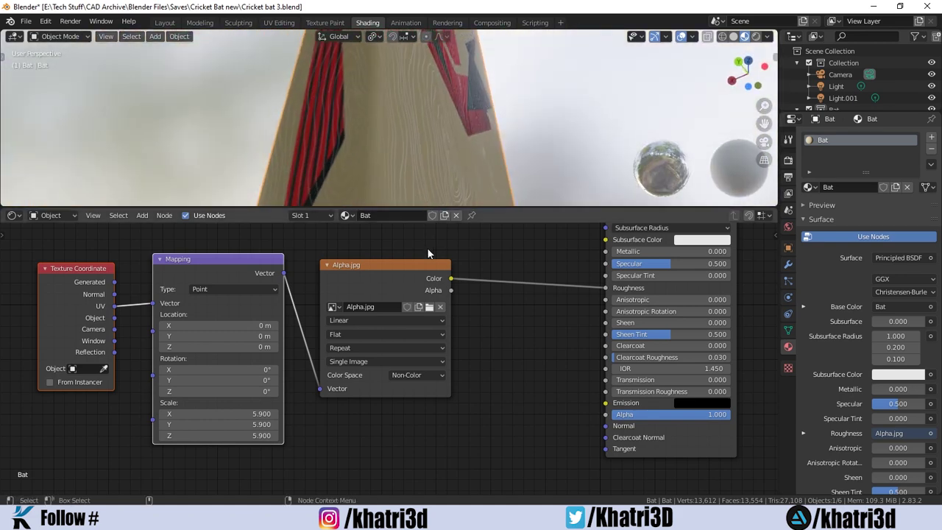
mouse_move(408, 269)
left_mouse_down()
mouse_move(427, 296)
mouse_move(422, 282)
left_mouse_up()
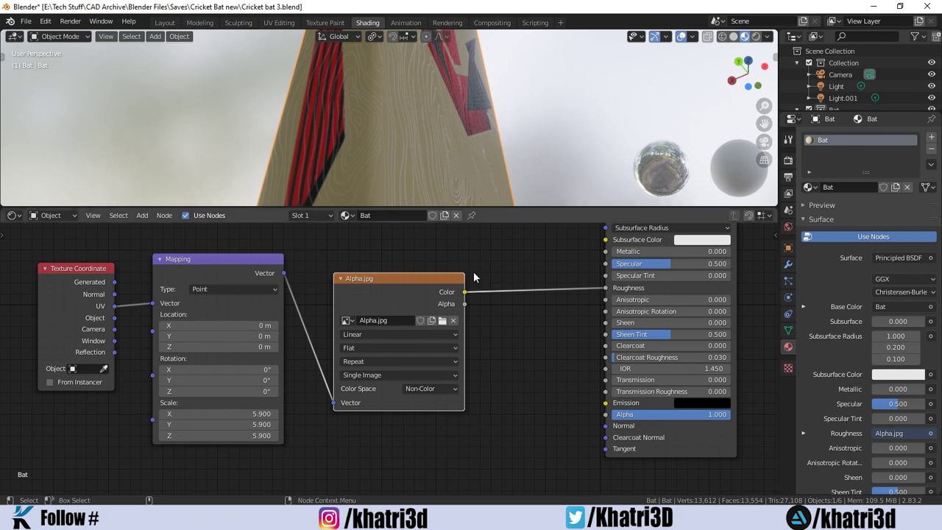
Add a ColorRamp node and drop it onto the Alpha.jpg-to-Roughness link.
key("shift+a")
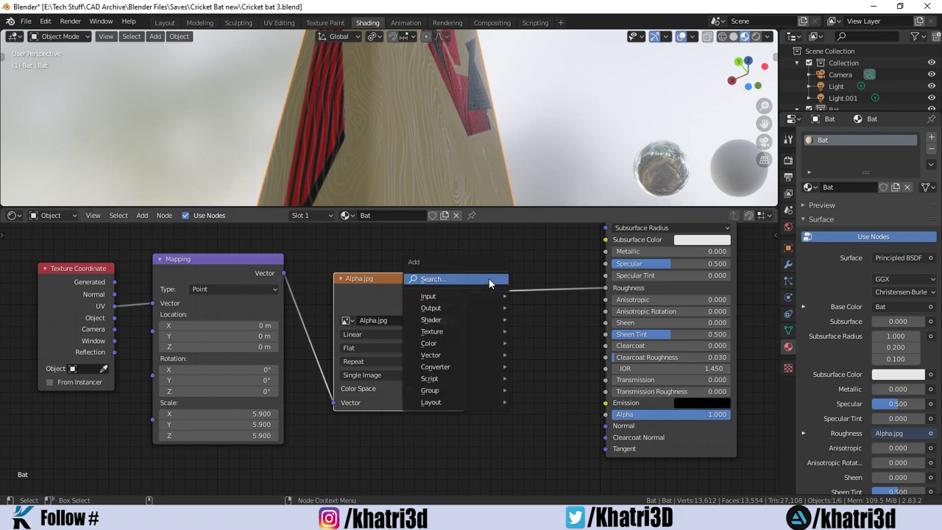
left_click(488, 279)
type("col")
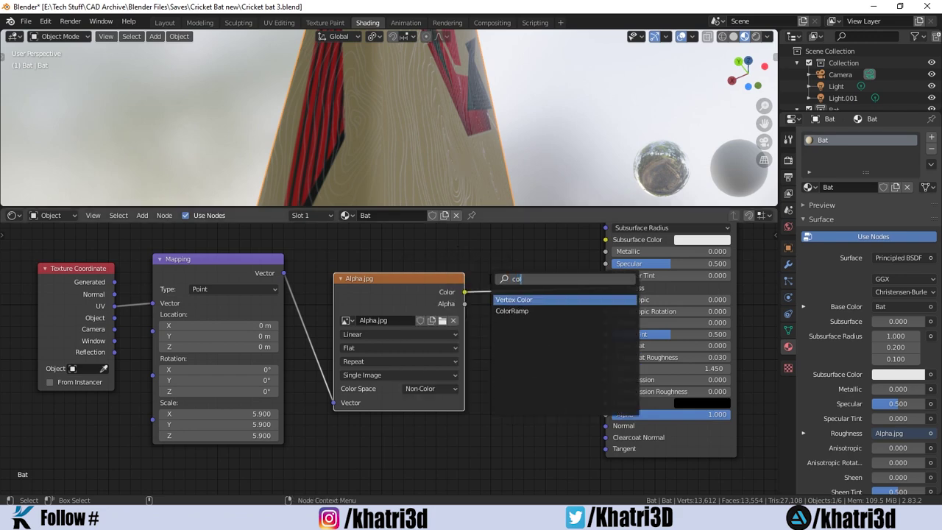
key("Down")
key("Return")
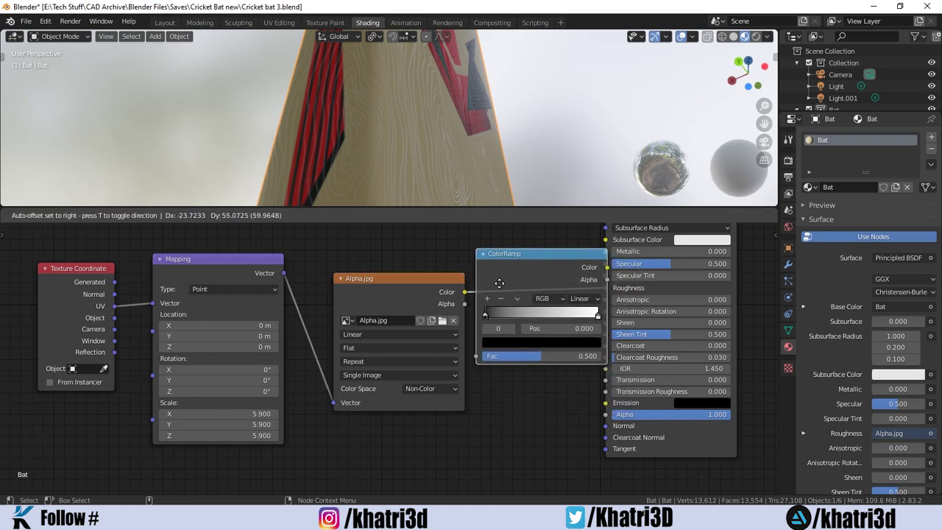
left_click(499, 285)
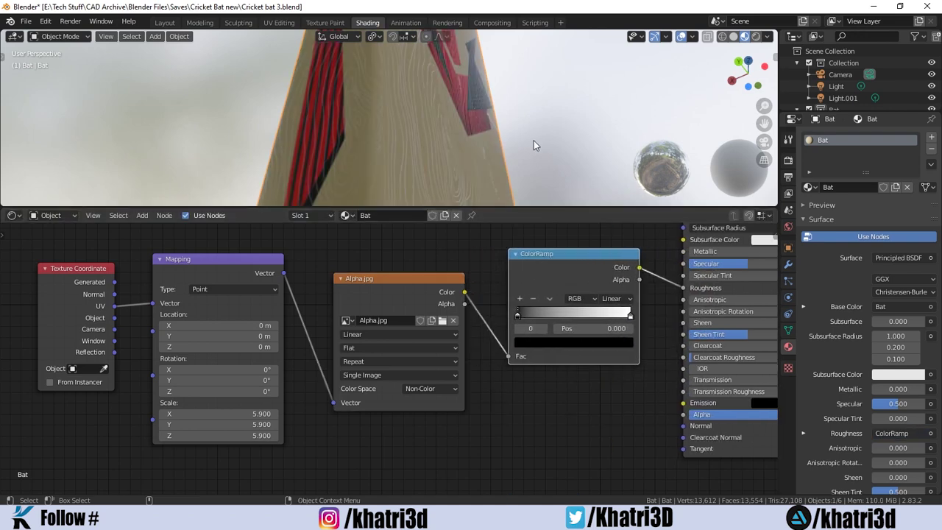
mouse_move(534, 141)
middle_mouse_down()
mouse_move(469, 162)
mouse_move(481, 127)
mouse_move(457, 184)
middle_mouse_up()
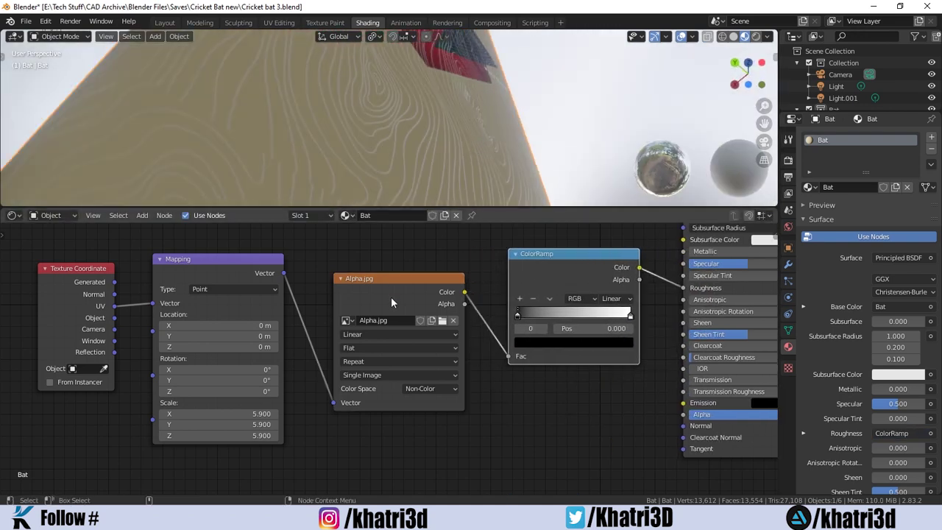
scroll(387, 353, "down", 3)
Shift the texture nodes and ColorRamp left, and move the black stop to about 0.09.
left_click_drag(379, 440, 186, 297)
left_click_drag(381, 321, 270, 337)
left_click_drag(505, 306, 456, 318)
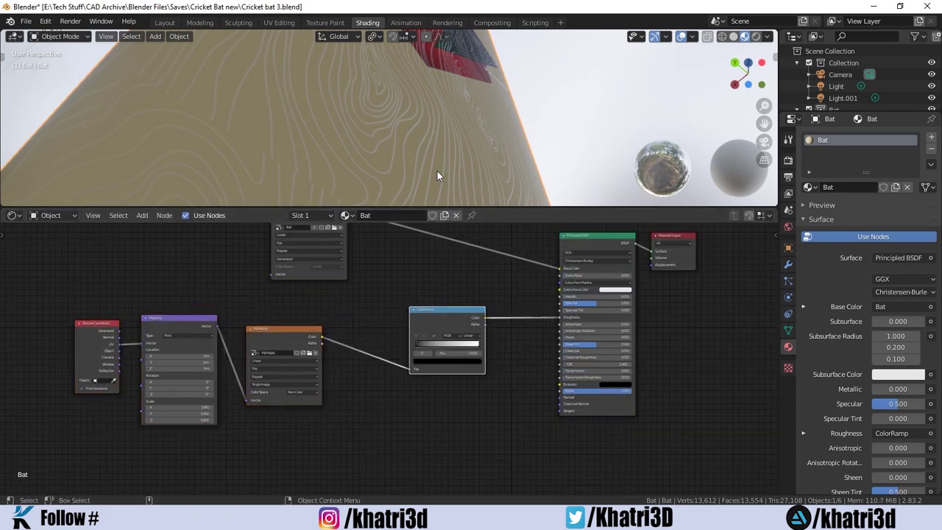
scroll(432, 345, "up", 2)
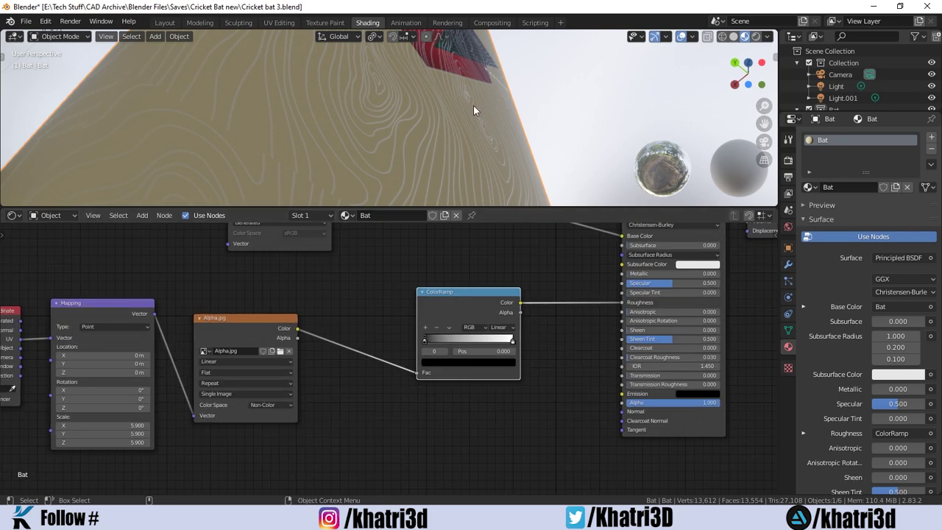
middle_click_drag(473, 106, 469, 191)
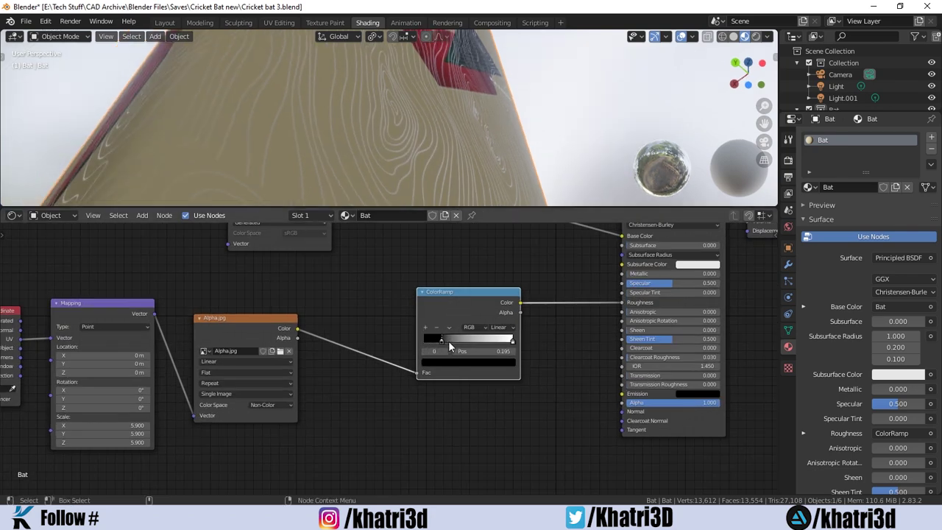
left_click_drag(449, 343, 433, 338)
left_click_drag(433, 340, 430, 342)
left_click_drag(443, 303, 413, 303)
Insert an Invert node on the link between the ColorRamp and Roughness.
key("shift+a")
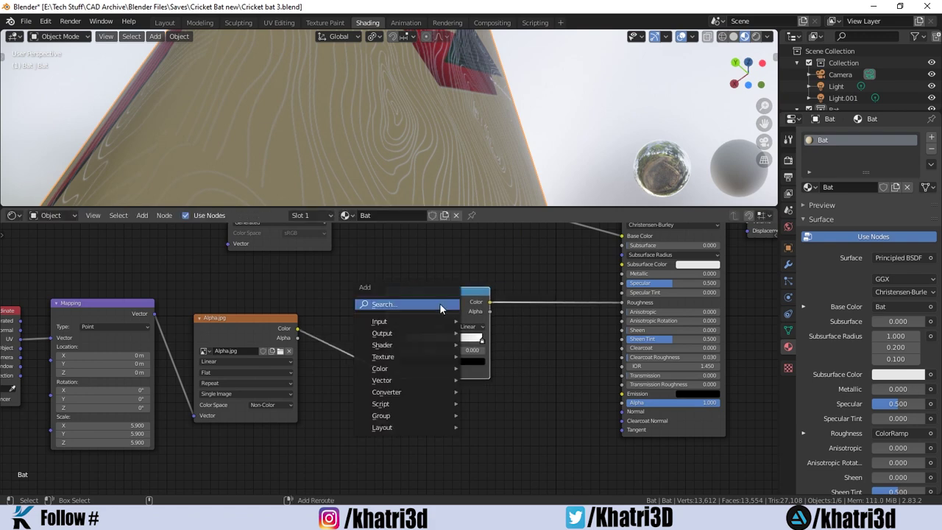
left_click(426, 304)
type("in")
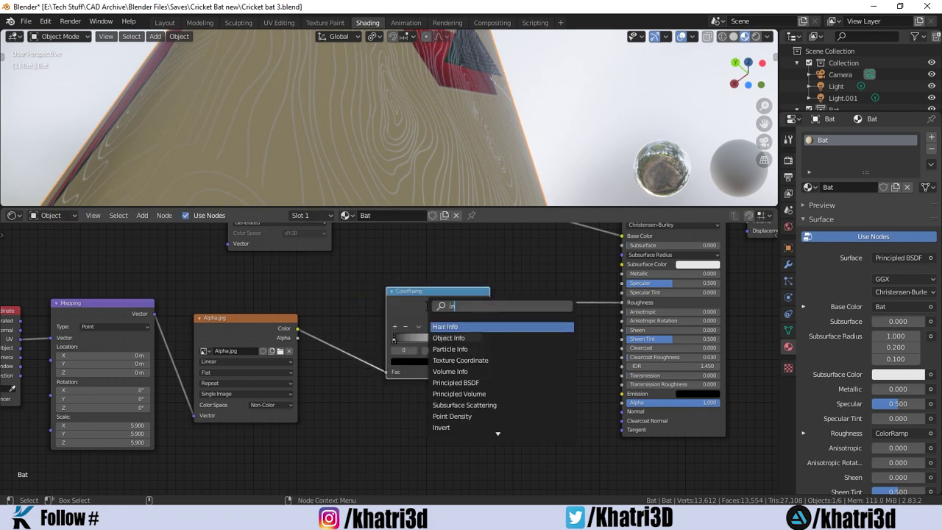
type("ver")
left_click(445, 327)
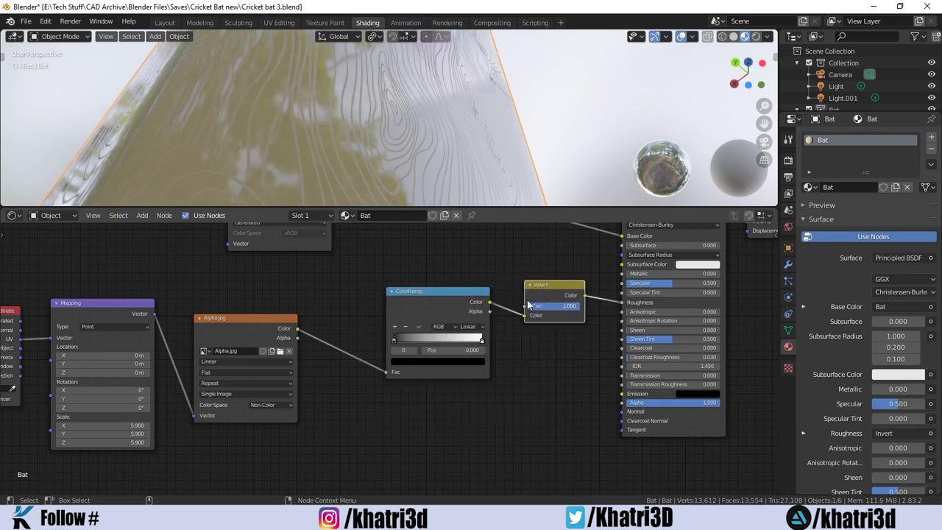
left_click(544, 303)
Lower the Invert Fac to about 0.708 and check the flipped wood-grain roughness on the bat.
middle_click_drag(518, 180, 524, 162)
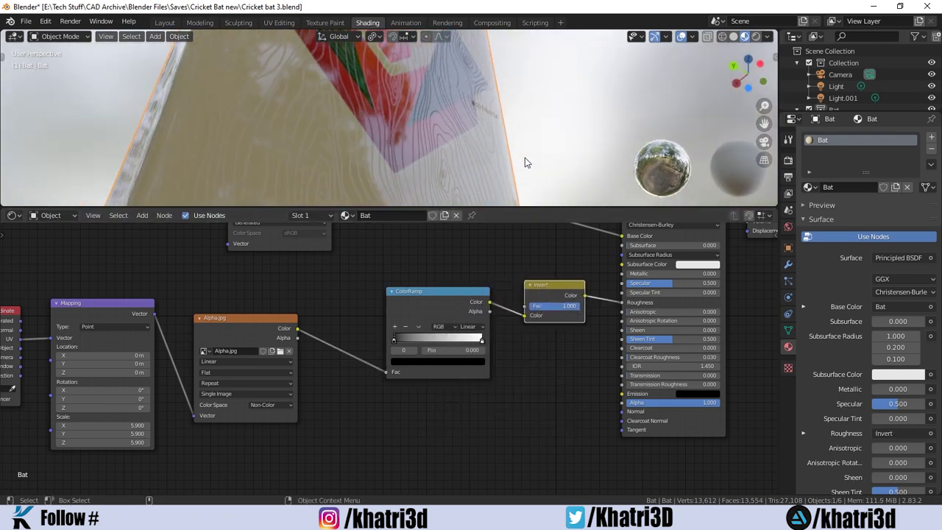
middle_click_drag(431, 139, 434, 143)
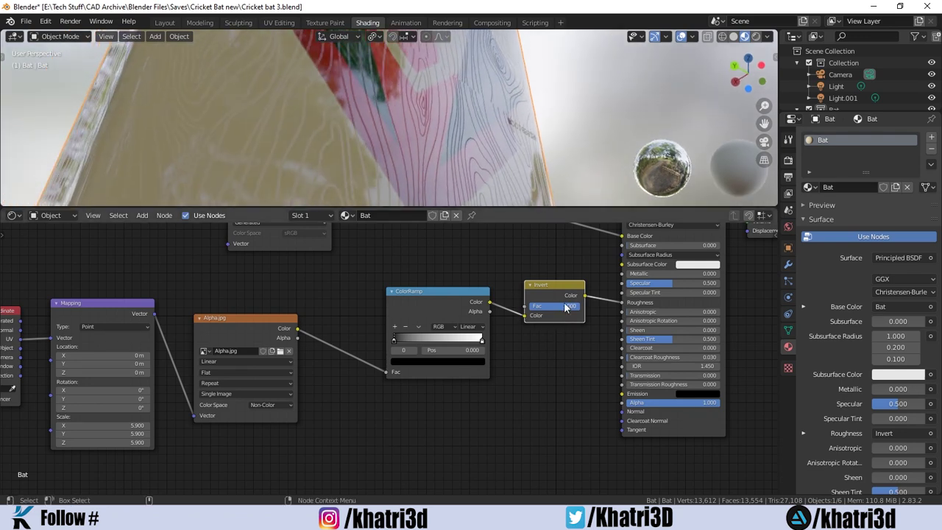
left_click_drag(556, 305, 545, 306)
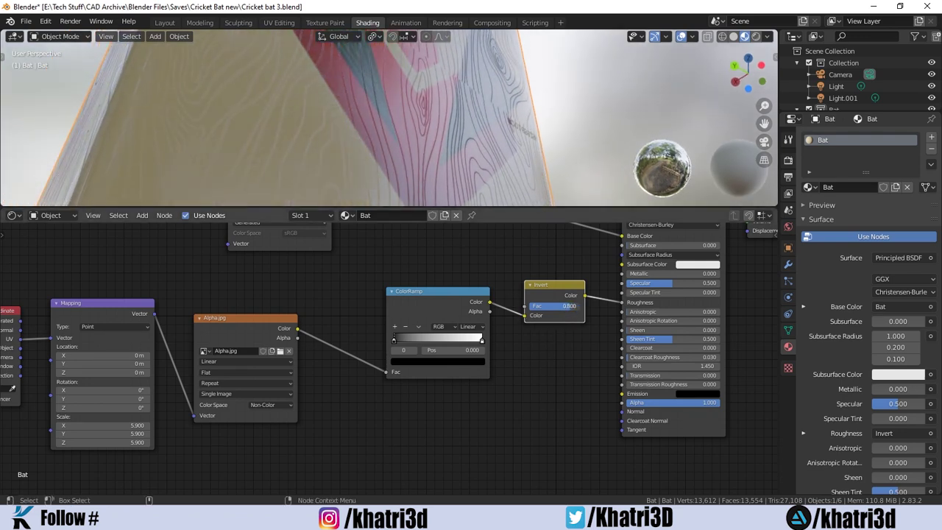
left_click_drag(548, 306, 549, 305)
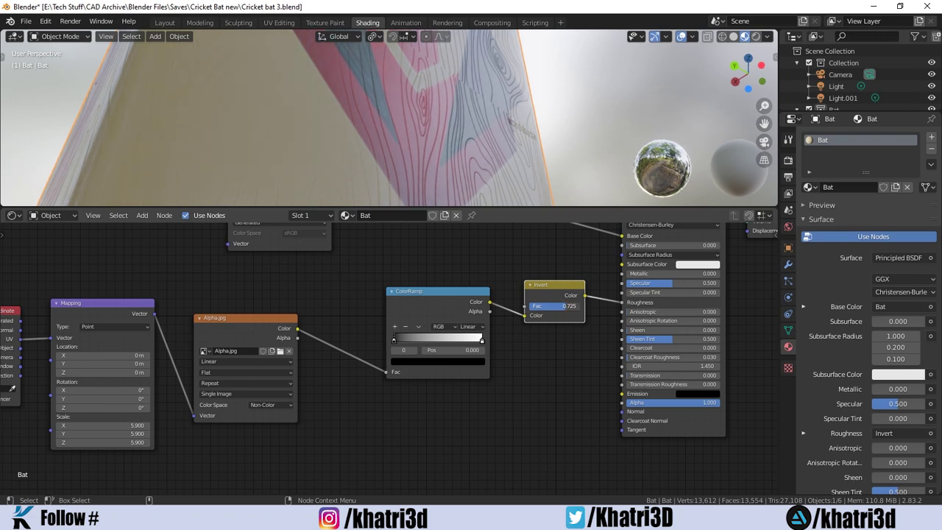
mouse_move(508, 157)
middle_mouse_down()
mouse_move(492, 162)
mouse_move(513, 165)
mouse_move(491, 179)
mouse_move(378, 141)
mouse_move(394, 137)
middle_mouse_up()
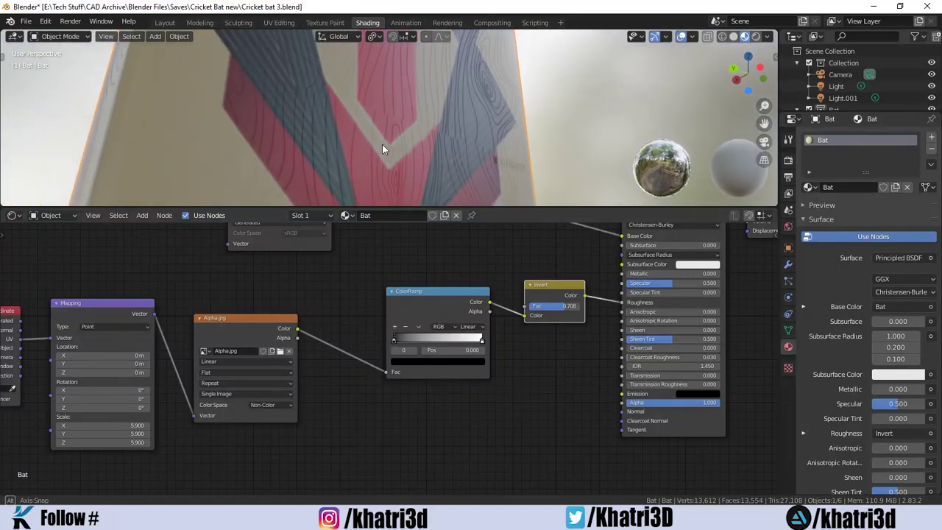
Select the Texture Coordinate, Mapping and Alpha.jpg nodes in the Bat material.
middle_click_drag(394, 142, 401, 169)
scroll(455, 234, "down", 2)
scroll(456, 360, "up", 2)
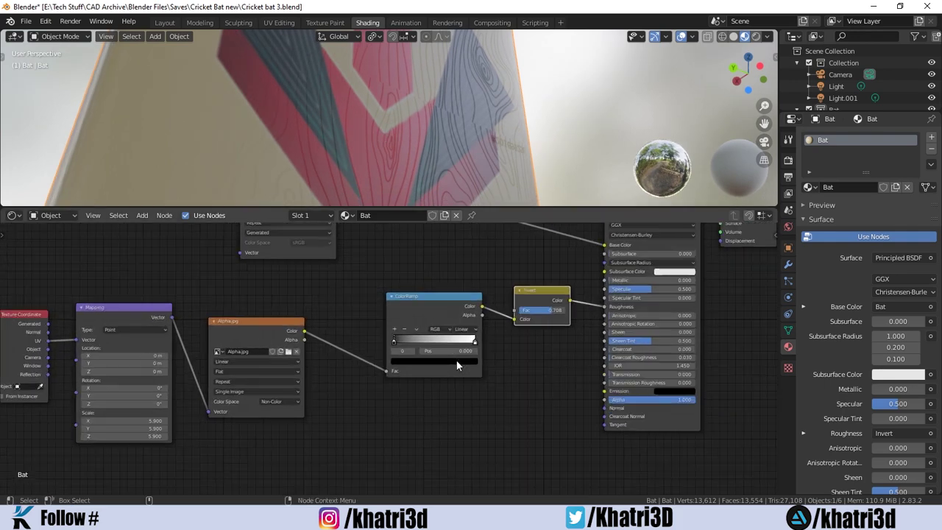
middle_click_drag(366, 435, 400, 356)
scroll(390, 369, "down", 1)
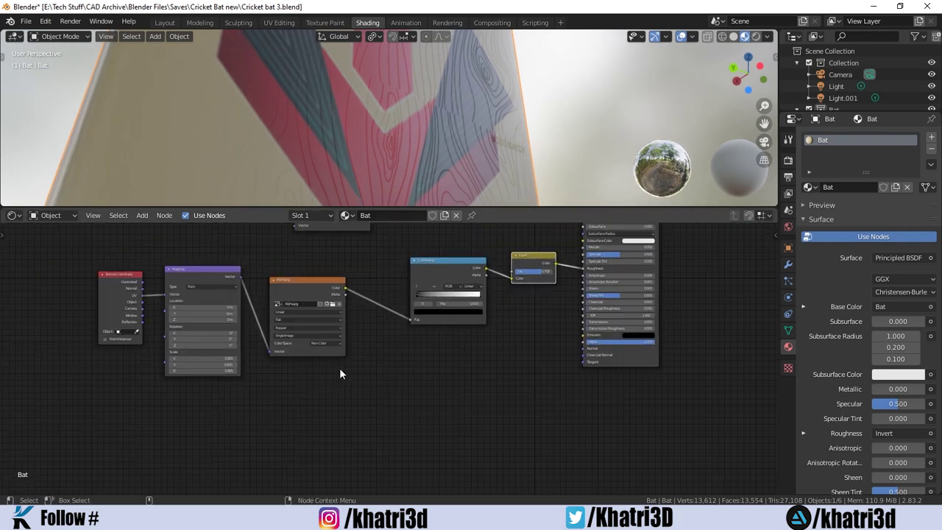
scroll(339, 368, "up", 1)
left_click_drag(340, 426, 23, 244)
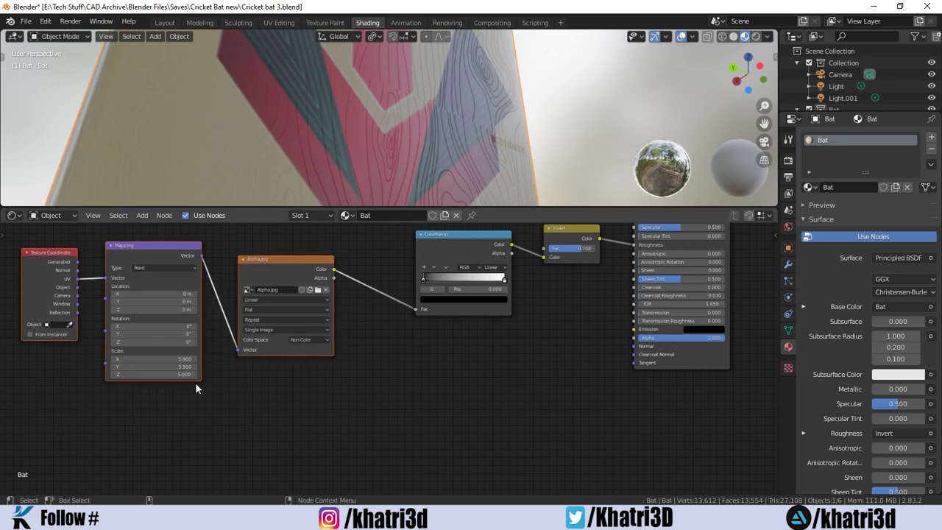
Duplicate the three selected nodes and place the copies below the originals.
scroll(243, 408, "down", 1)
scroll(294, 412, "down", 1)
scroll(305, 397, "down", 1)
key("shift+d")
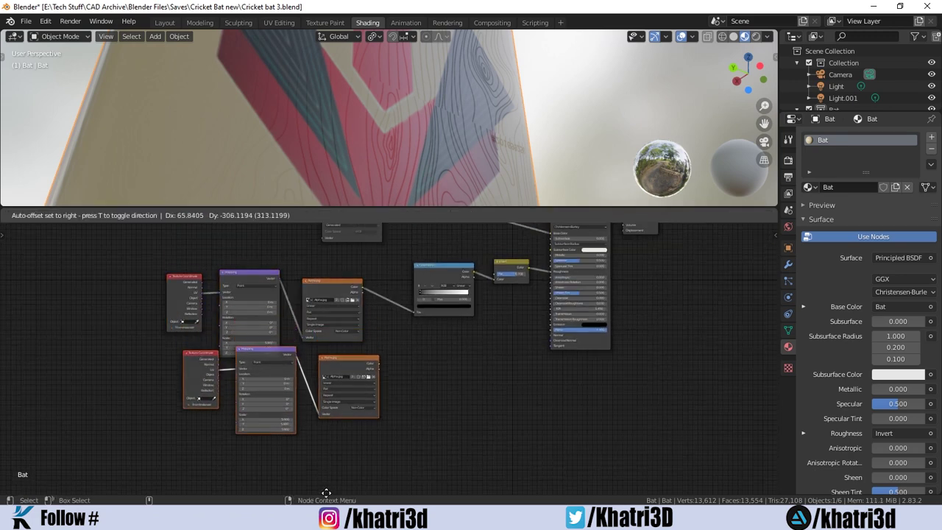
left_click(329, 261)
middle_click_drag(373, 125, 398, 119)
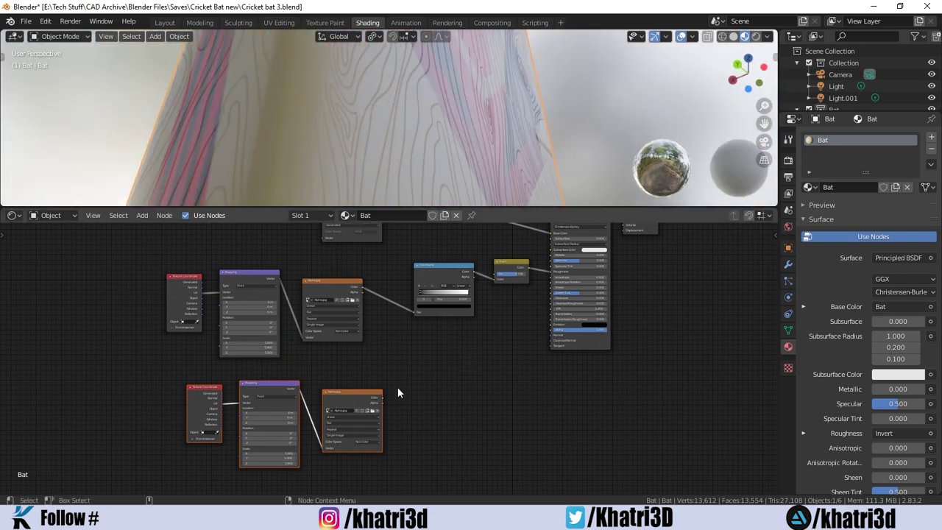
scroll(398, 388, "up", 2)
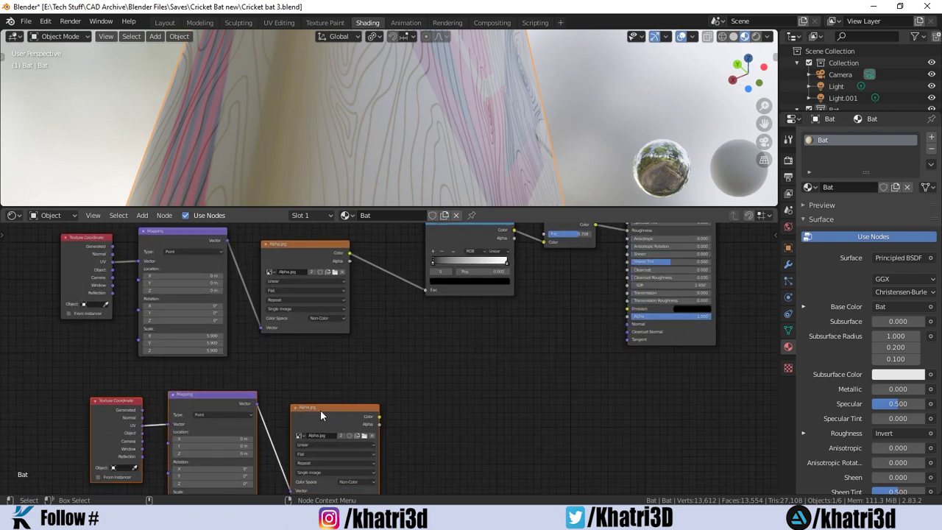
Add a Bump node fed by the copied Alpha.jpg Color into Height, output to the BSDF Normal.
key("shift+a")
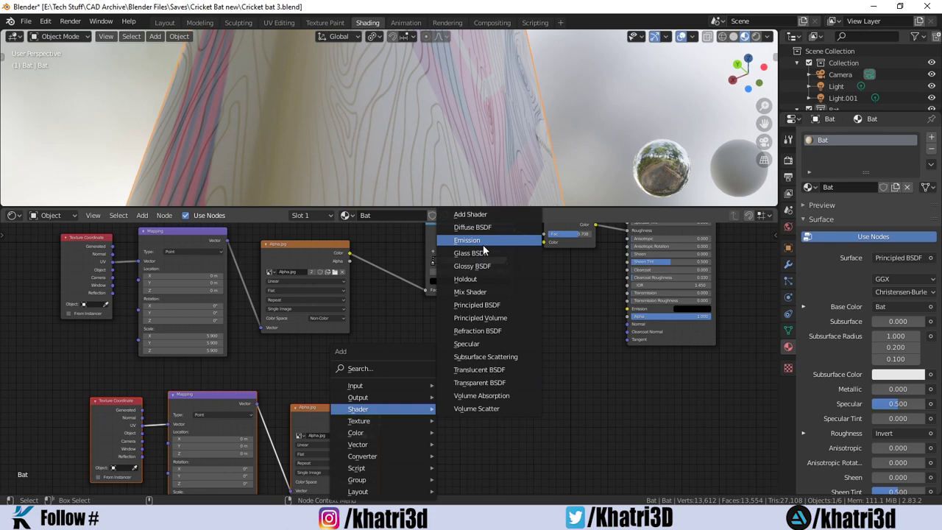
left_click(368, 368)
type("b")
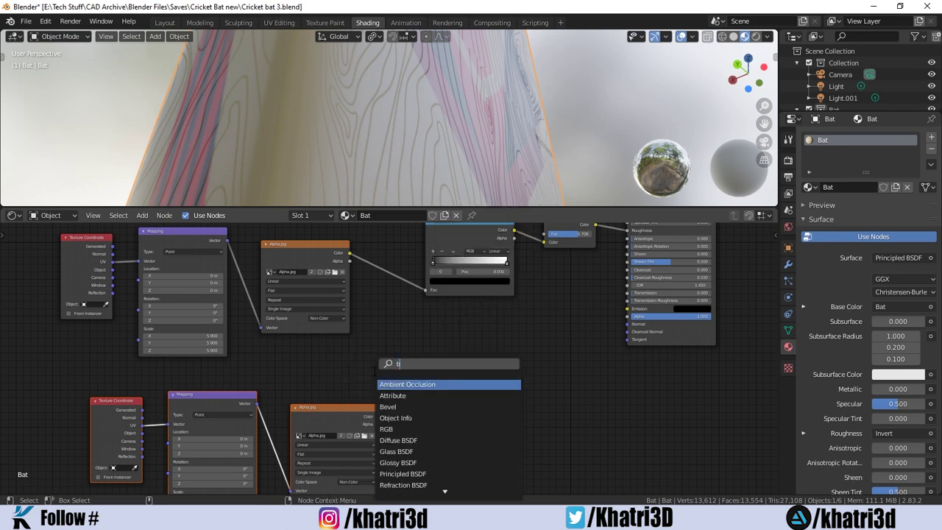
type("ump")
key("Return")
left_click(483, 370)
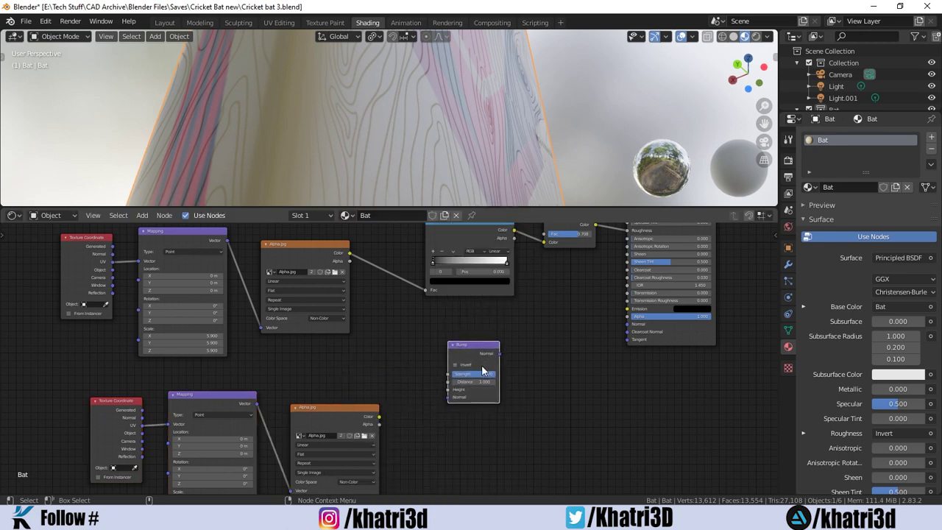
scroll(410, 426, "up", 2)
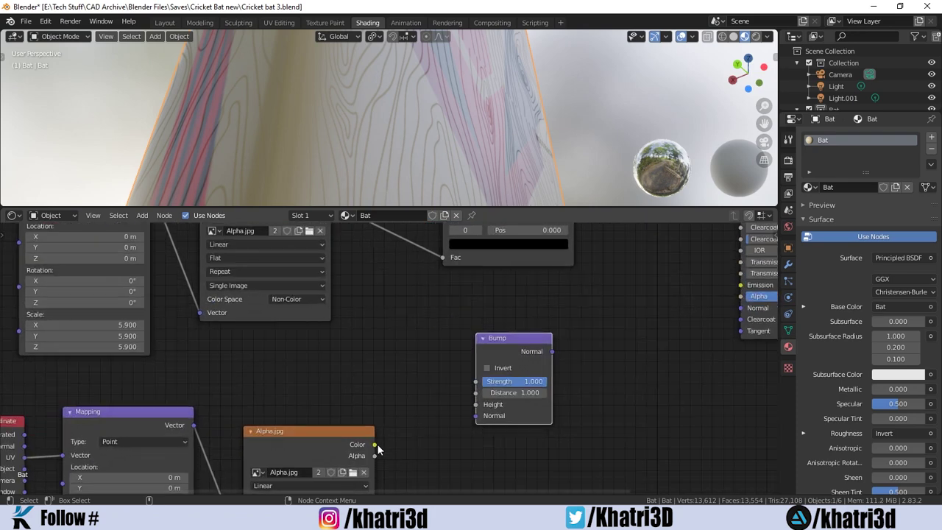
left_click_drag(375, 445, 492, 407)
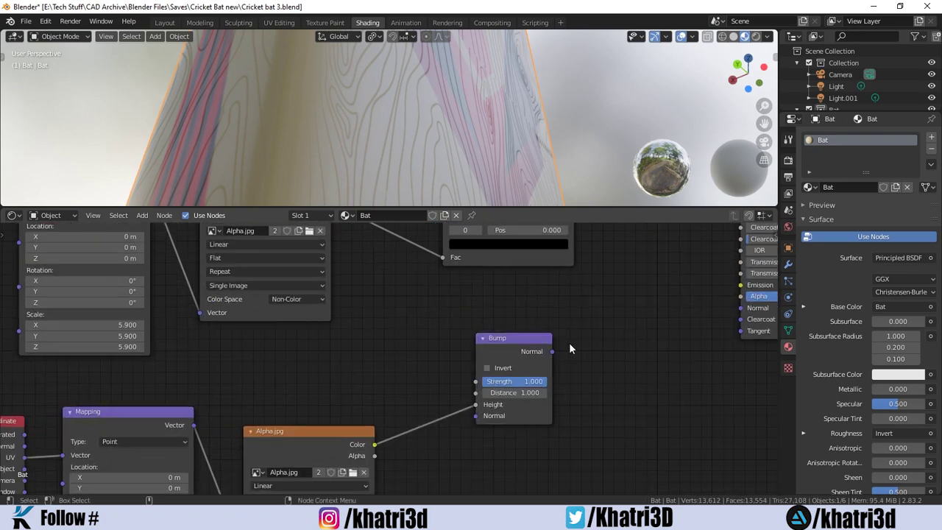
left_click_drag(553, 351, 740, 308)
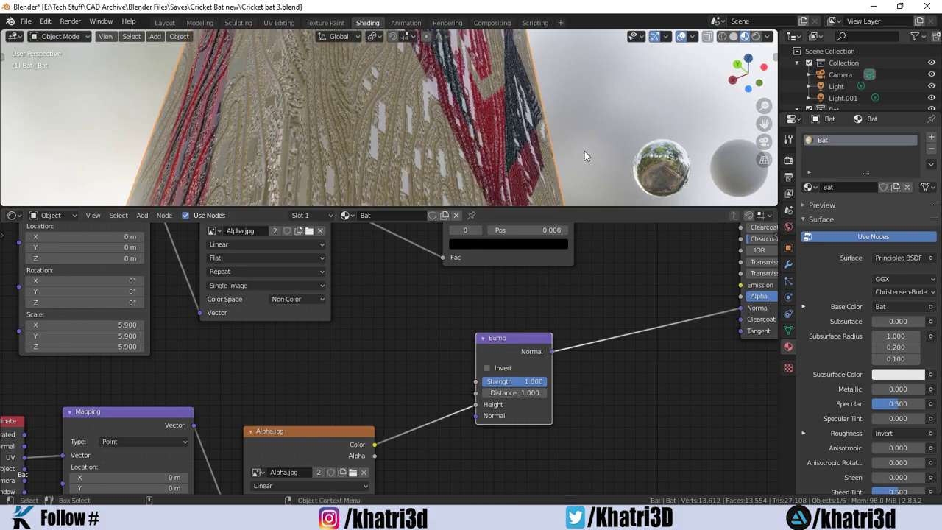
Set the Bump Strength to 0.030 after trying 0.020 and 0.05.
middle_click_drag(584, 151, 563, 125)
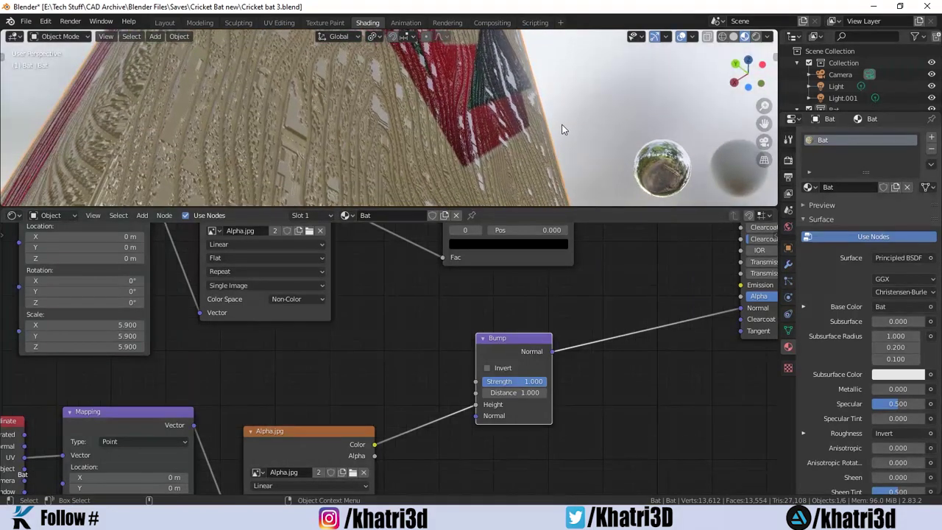
left_click_drag(515, 381, 484, 381)
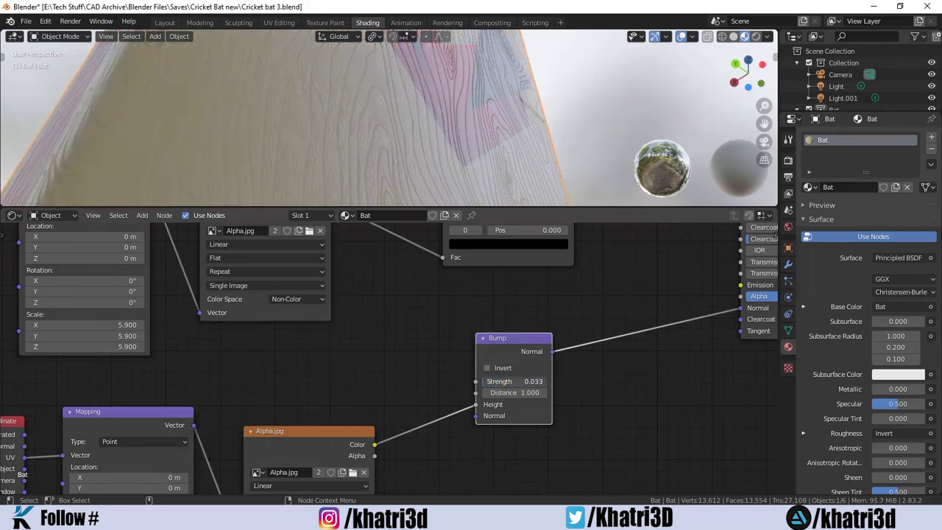
left_click(484, 382)
type("0.020")
key("Return")
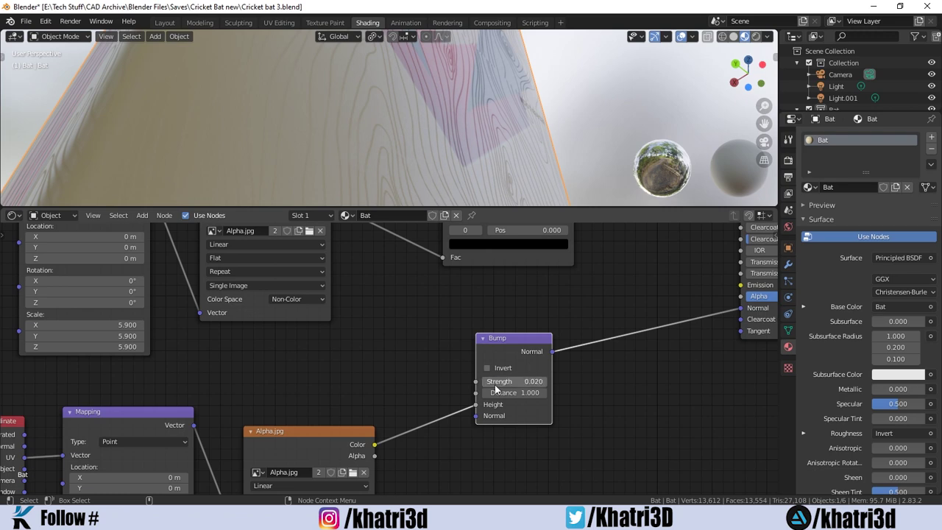
left_click(495, 384)
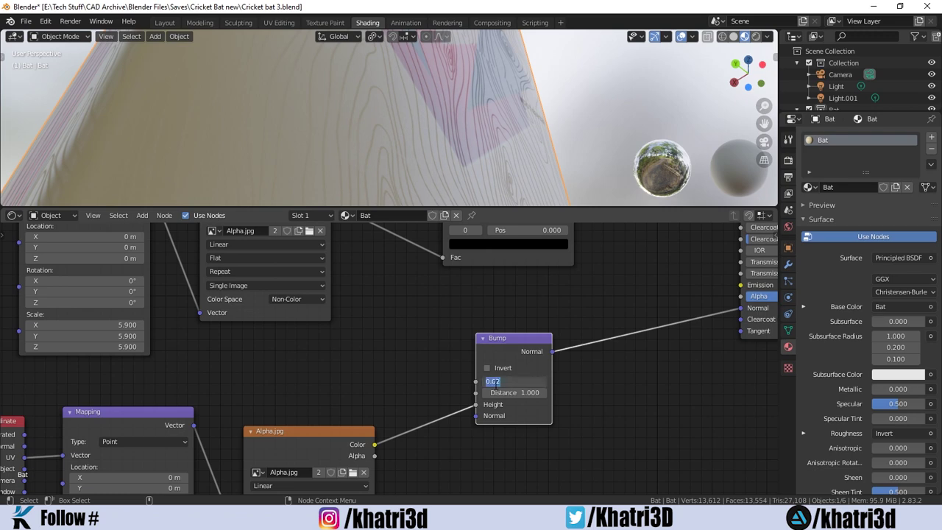
type("0.05")
key("Return")
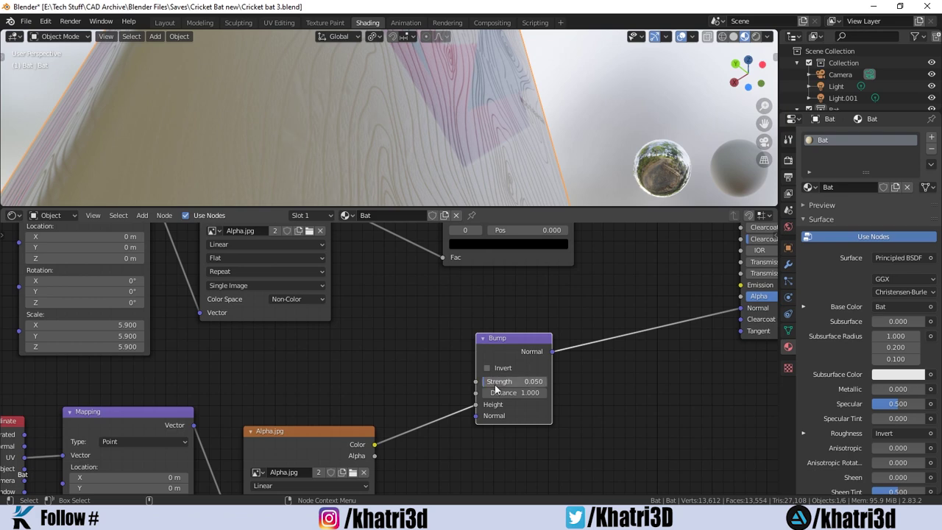
left_click(496, 384)
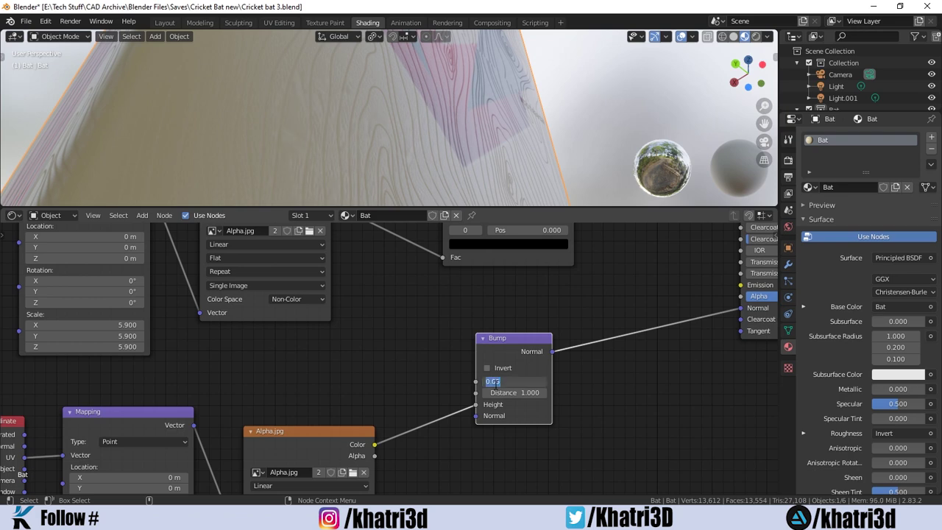
type("0.03")
key("Return")
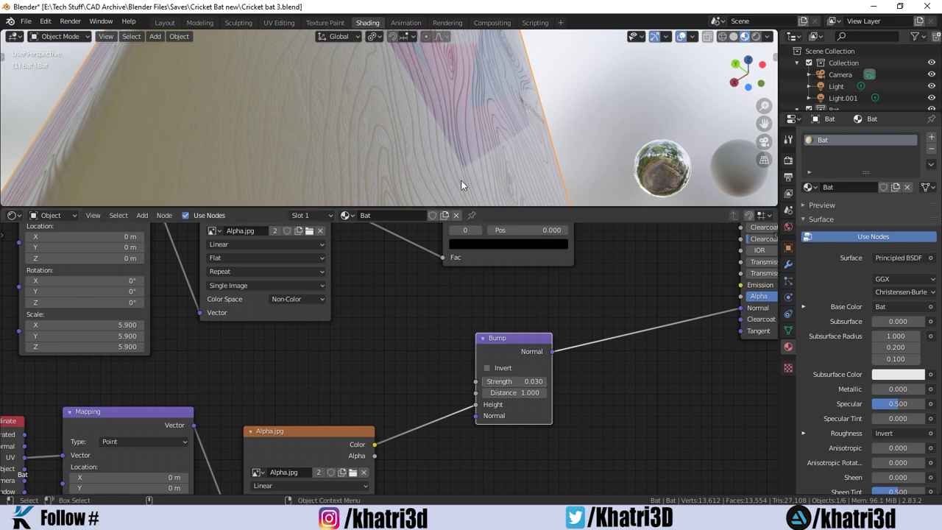
Switch the render engine to Cycles and inspect the bat blade in Rendered shading.
mouse_move(495, 149)
middle_mouse_down()
mouse_move(511, 135)
mouse_move(480, 169)
mouse_move(445, 184)
mouse_move(321, 120)
mouse_move(410, 116)
mouse_move(484, 147)
mouse_move(528, 200)
mouse_move(524, 37)
mouse_move(559, 44)
middle_mouse_up()
left_click(789, 160)
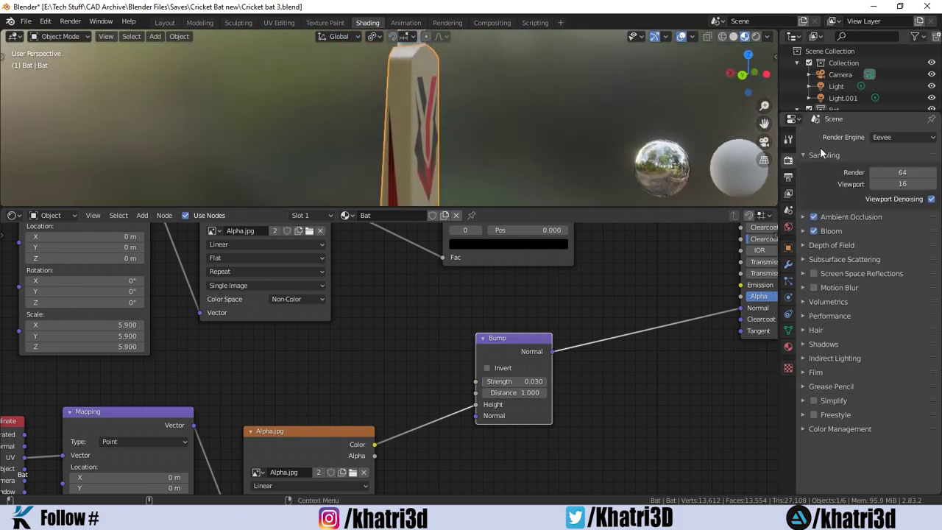
left_click(888, 138)
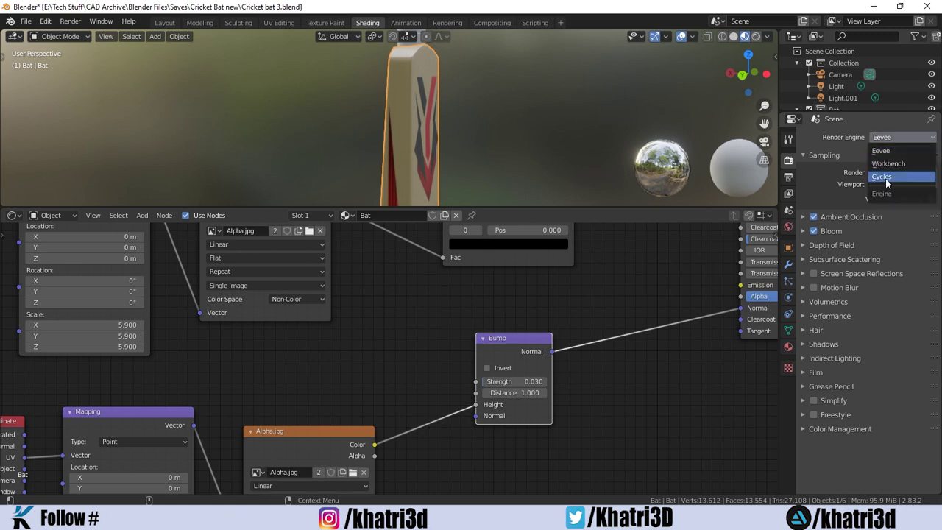
key("Return")
left_click(757, 37)
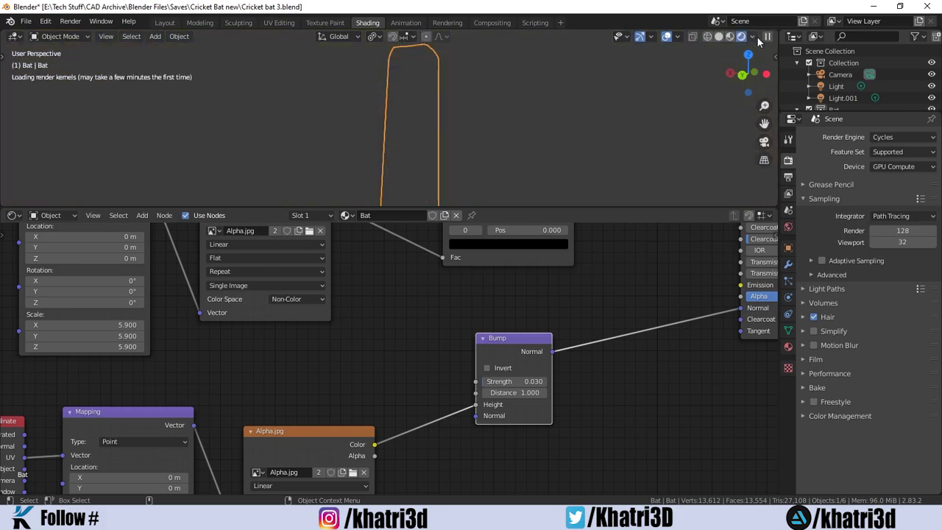
scroll(477, 125, "up", 1)
scroll(524, 131, "up", 1)
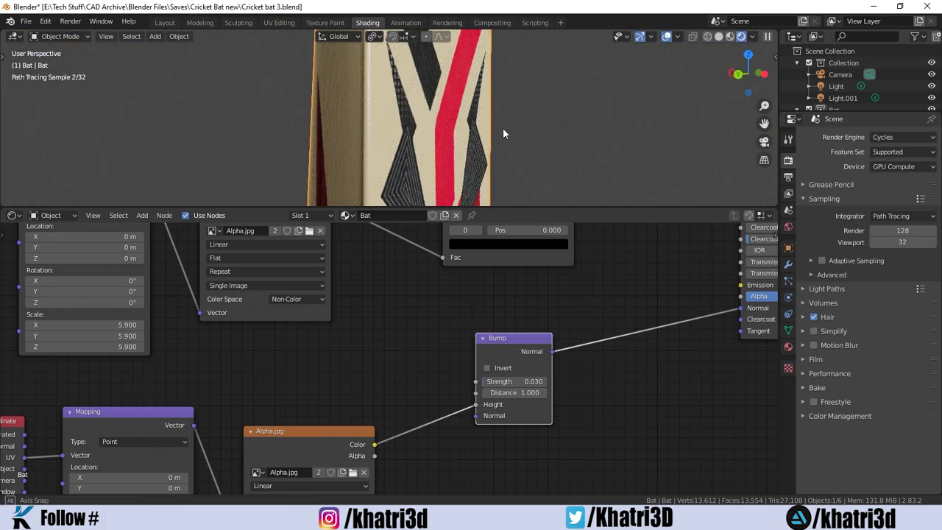
scroll(502, 128, "up", 1)
scroll(503, 127, "up", 1)
middle_click_drag(490, 121, 480, 104)
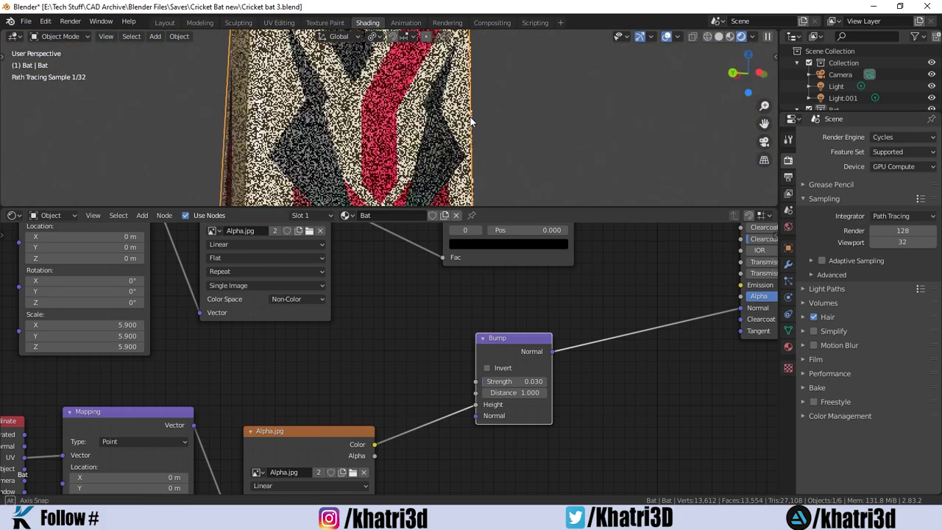
Set the render engine back to Eevee.
left_click(890, 137)
left_click(887, 153)
mouse_move(565, 101)
middle_mouse_down()
mouse_move(524, 99)
mouse_move(538, 68)
mouse_move(565, 75)
mouse_move(518, 95)
mouse_move(440, 154)
mouse_move(354, 143)
mouse_move(395, 108)
mouse_move(498, 151)
middle_mouse_up()
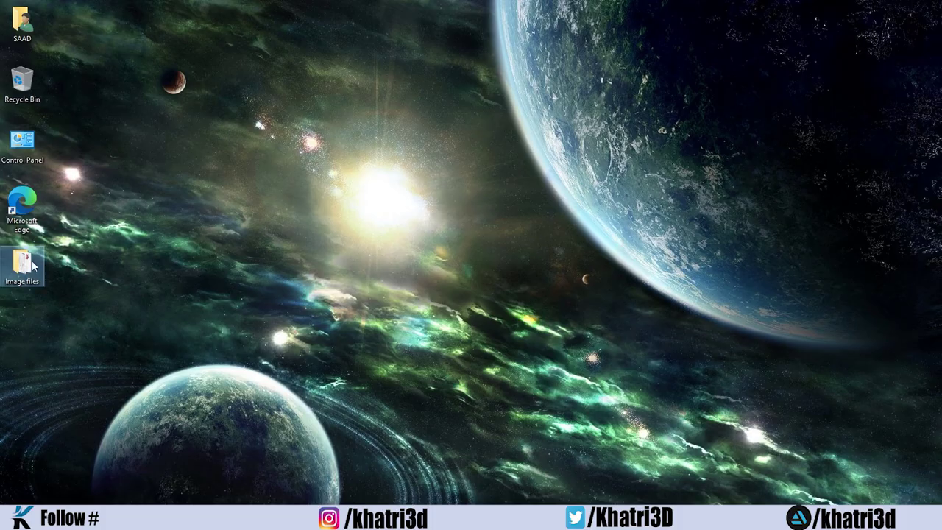
Open the Alpha image from the Image files folder in Photos, then close Photos and the folder.
double_click(22, 264)
left_click(166, 92)
double_click(166, 91)
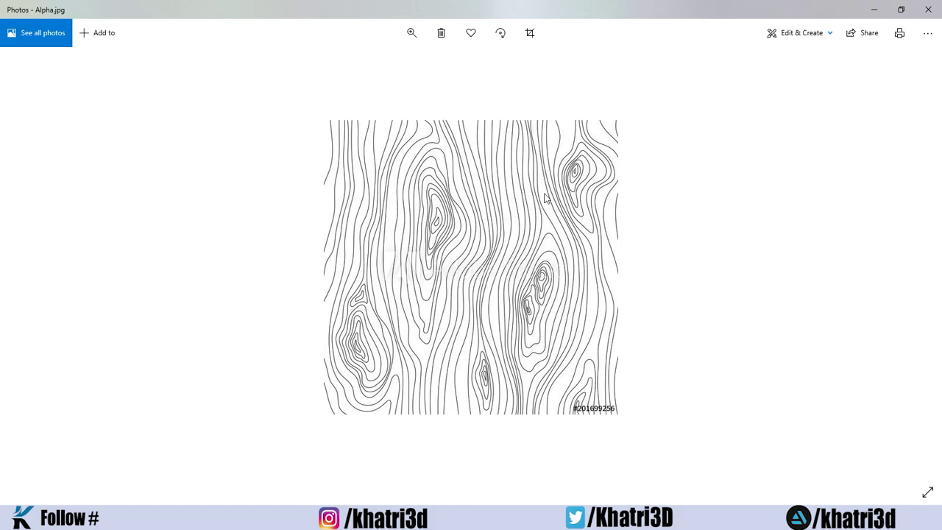
left_click(929, 9)
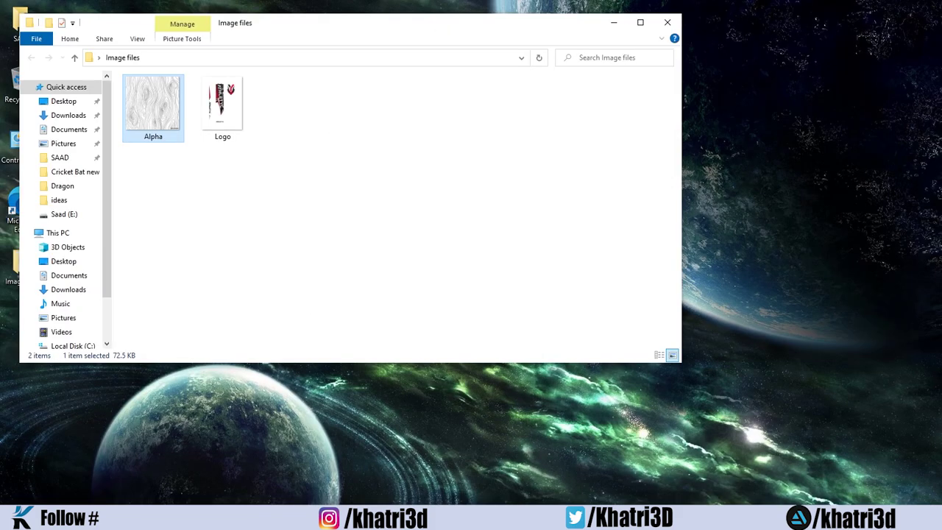
left_click(668, 22)
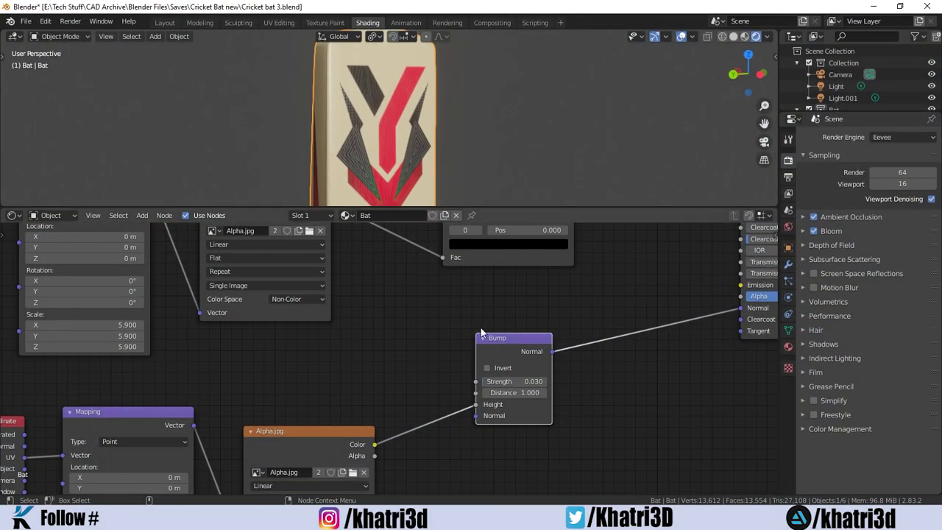
Select the bat's Handle object and bring its Material.001 Principled BSDF into the node view.
scroll(481, 327, "down", 2)
scroll(436, 125, "down", 2)
scroll(421, 160, "down", 2)
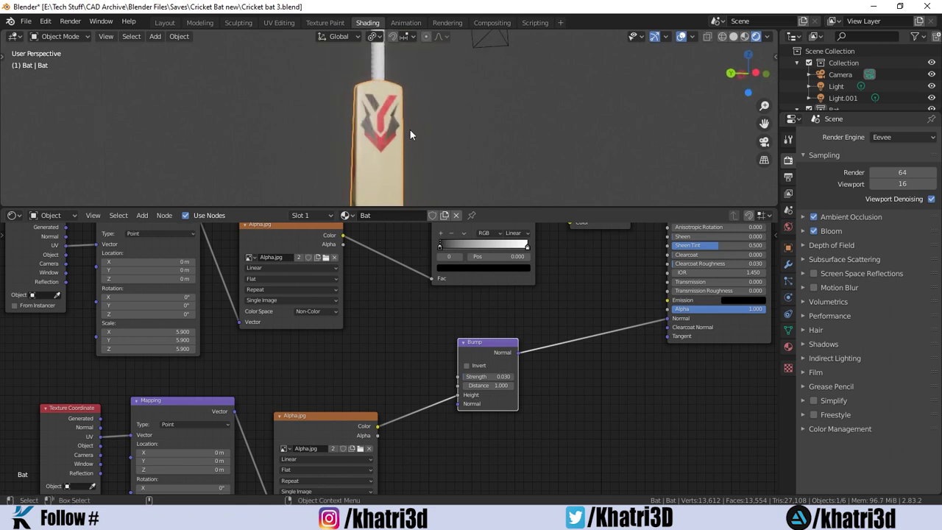
scroll(410, 129, "up", 3)
scroll(443, 145, "up", 2)
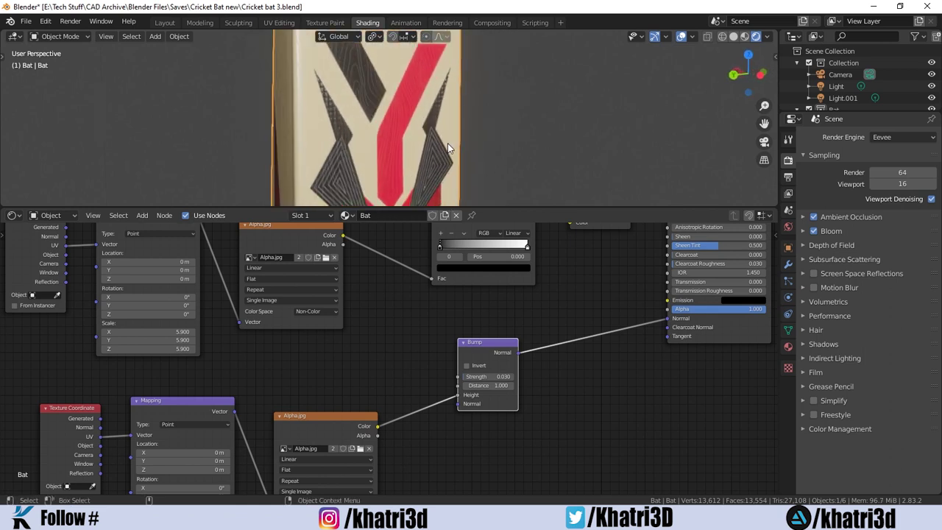
mouse_move(448, 145)
middle_mouse_down()
mouse_move(421, 132)
mouse_move(382, 173)
middle_mouse_up()
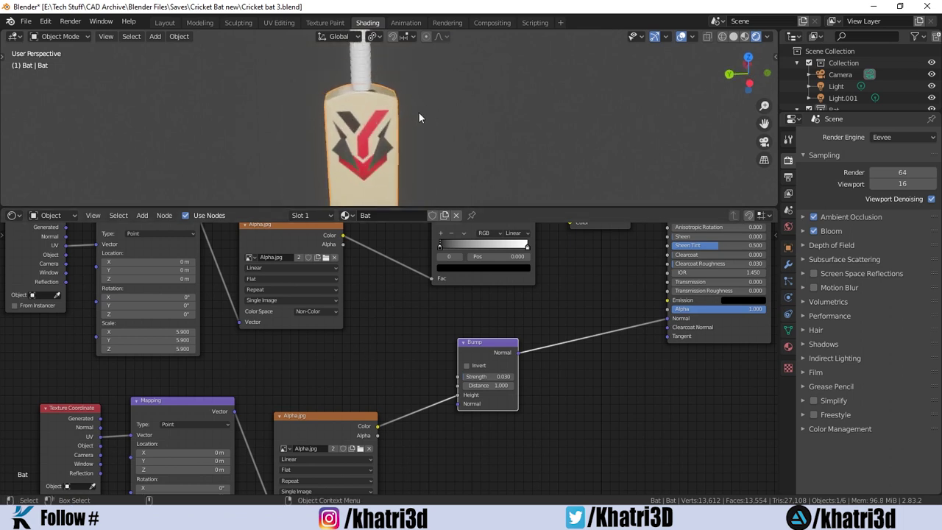
mouse_move(419, 118)
middle_mouse_down()
mouse_move(460, 123)
mouse_move(478, 101)
mouse_move(470, 109)
middle_mouse_up()
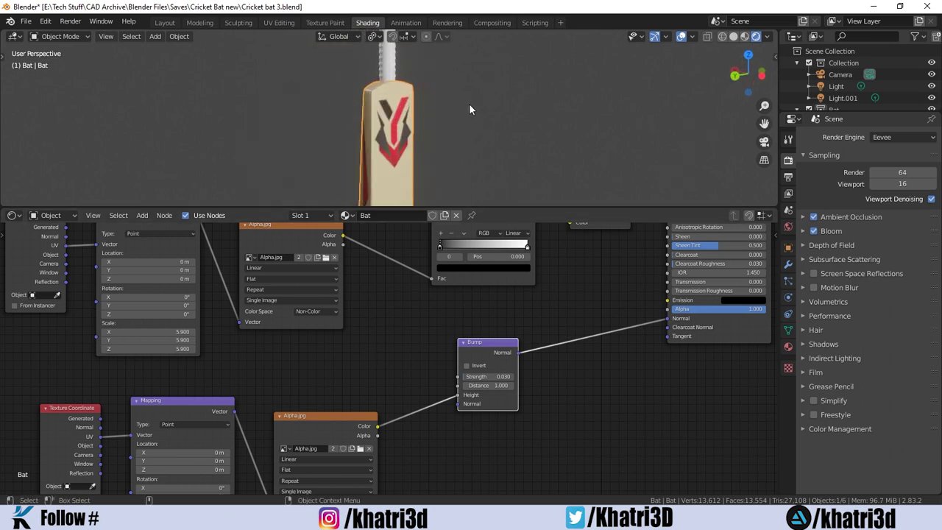
left_click(393, 70)
scroll(471, 83, "up", 3)
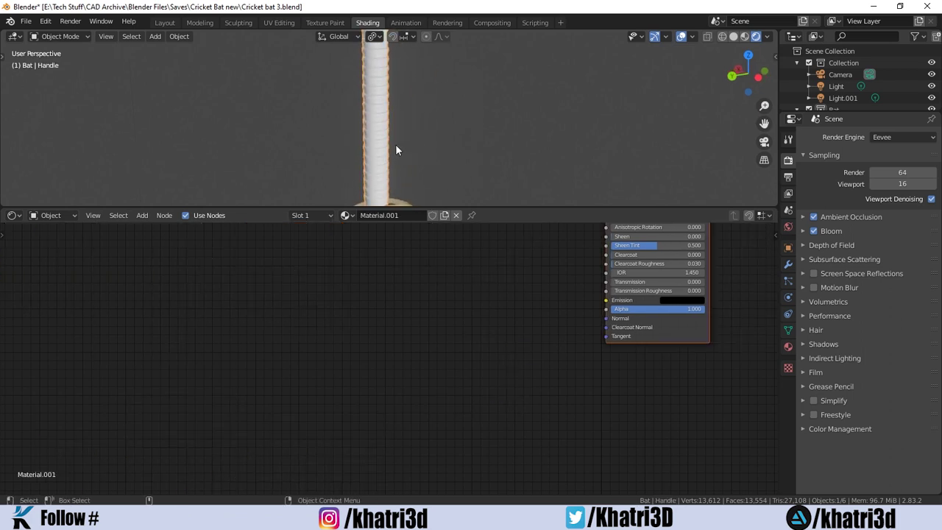
scroll(516, 277, "down", 1)
middle_click_drag(516, 277, 475, 403)
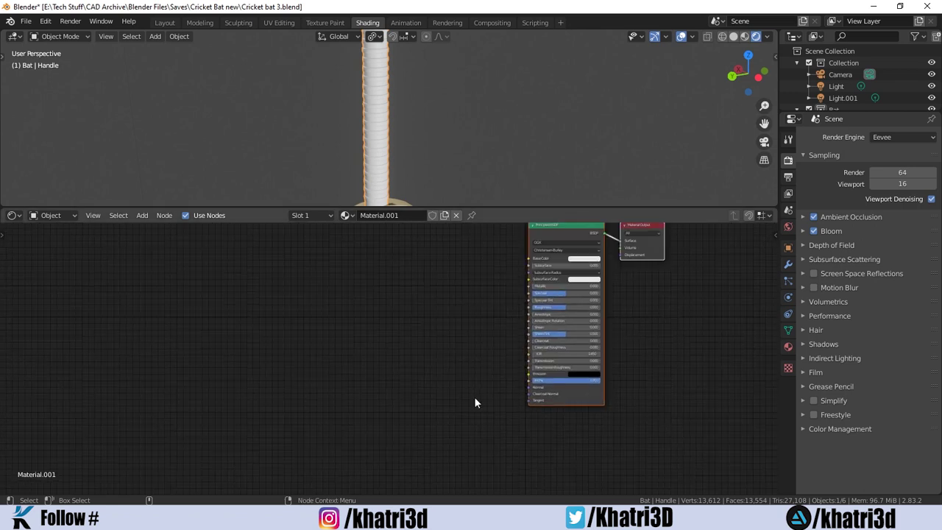
scroll(576, 261, "up", 1)
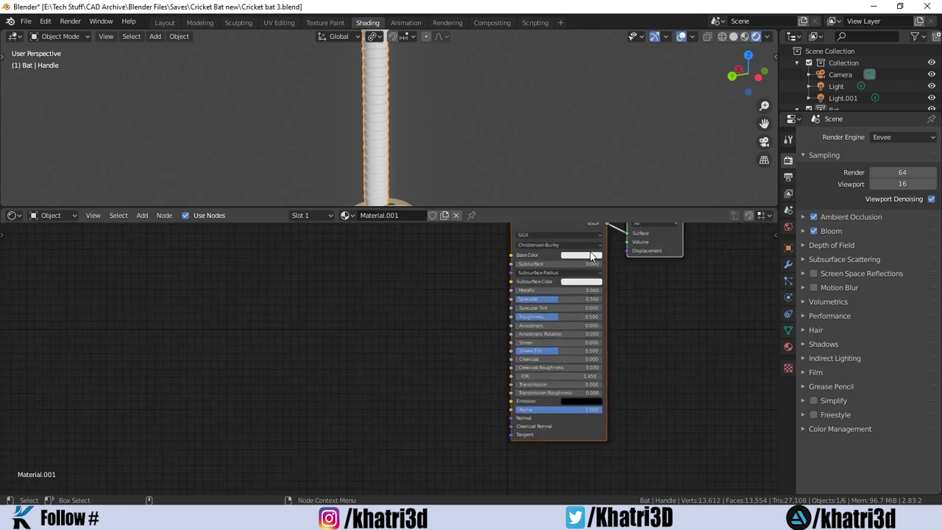
Set the handle Principled BSDF Base Color to a deep red.
left_click(596, 255)
left_click_drag(599, 174, 596, 194)
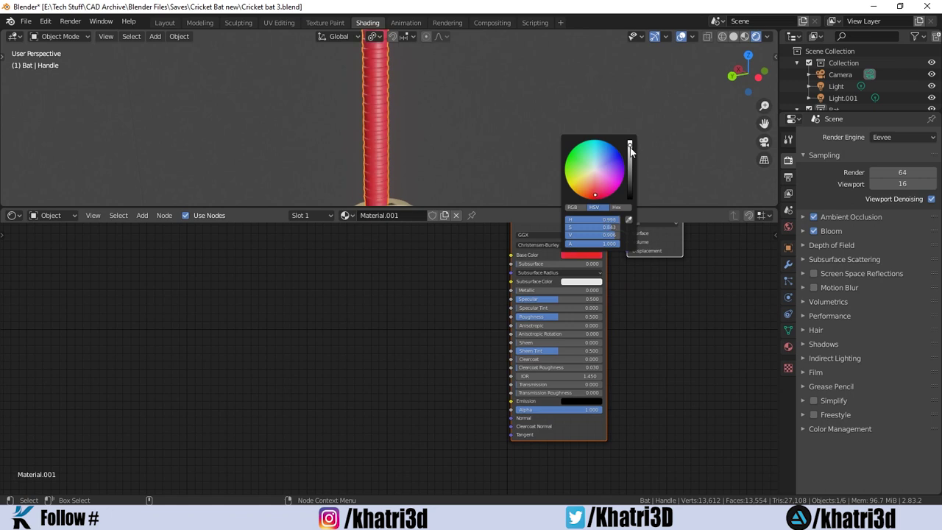
left_click_drag(630, 151, 630, 166)
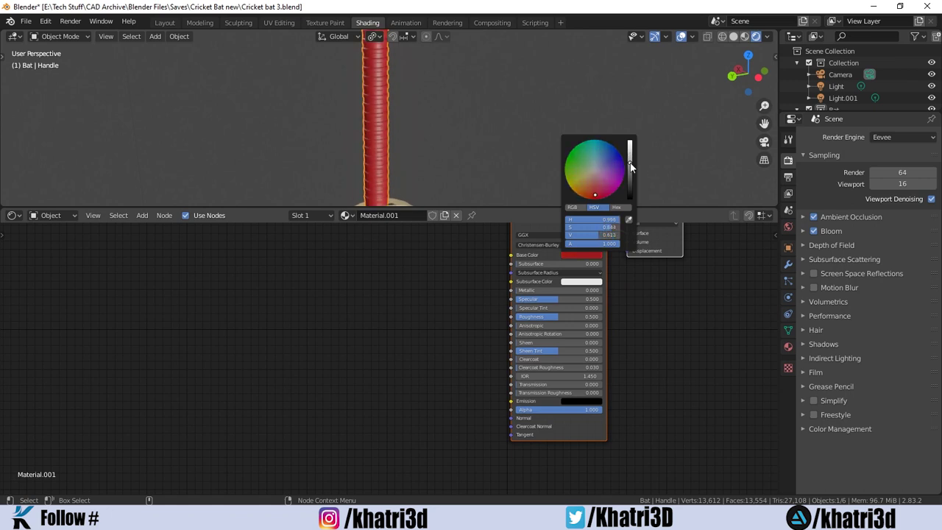
left_click(580, 254)
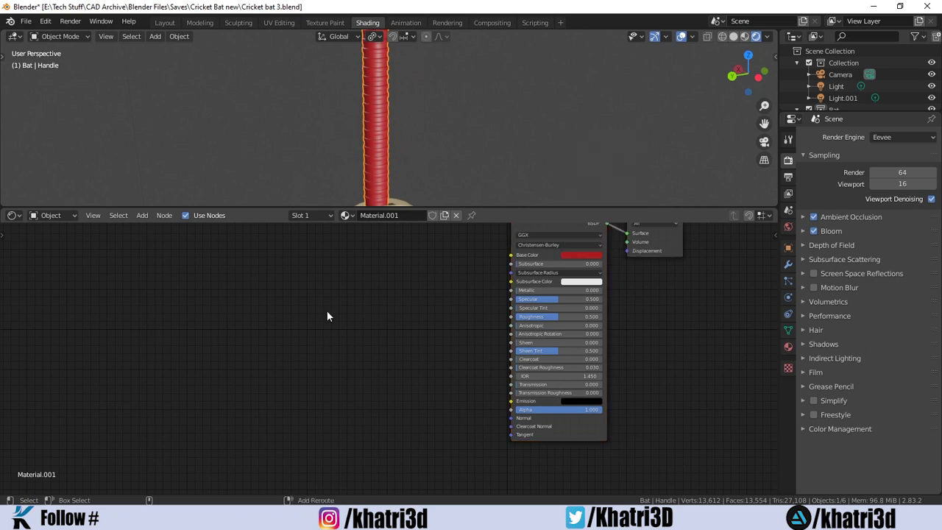
key("shift+a")
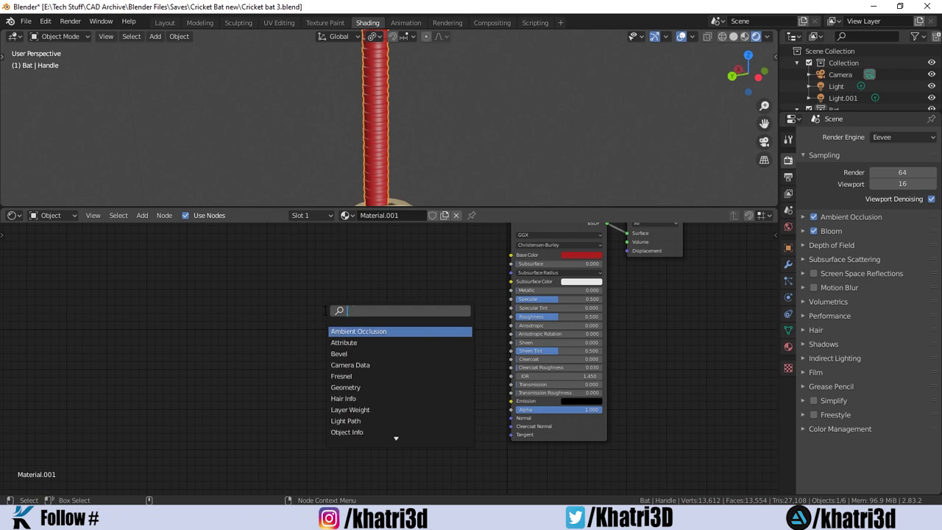
Add a Noise Texture and connect its Fac to the grip shader's Roughness.
type("noi")
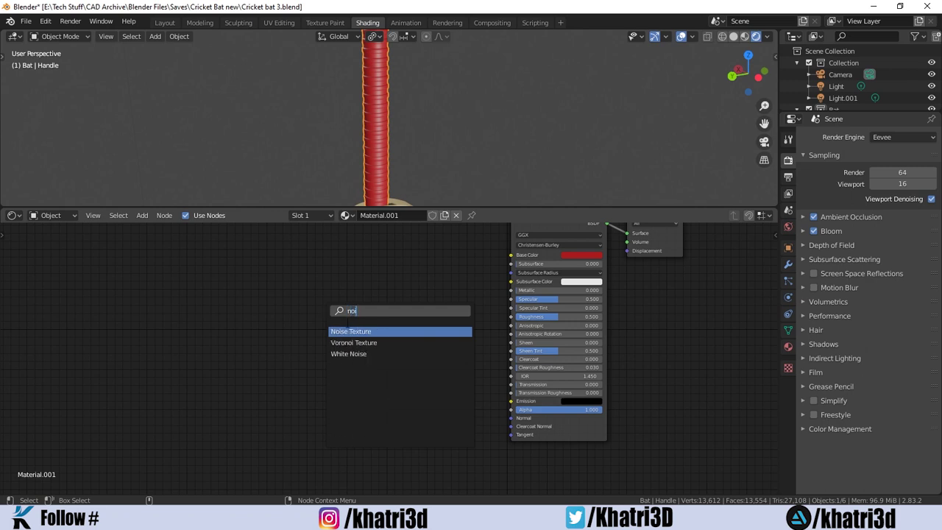
key("Return")
left_click(368, 313)
scroll(381, 317, "up", 1)
scroll(358, 318, "up", 1)
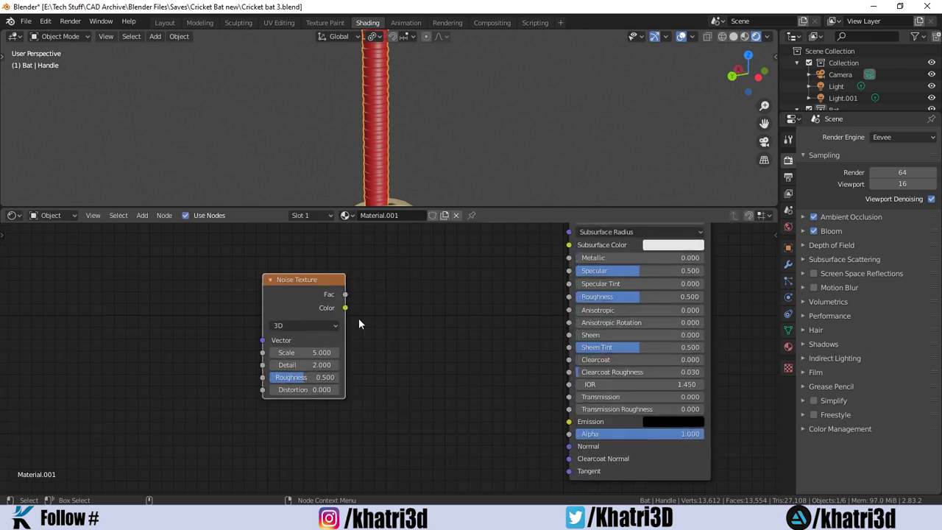
mouse_move(346, 295)
left_mouse_down()
mouse_move(532, 340)
mouse_move(570, 301)
left_mouse_up()
scroll(411, 86, "up", 4)
middle_click_drag(408, 100, 413, 86)
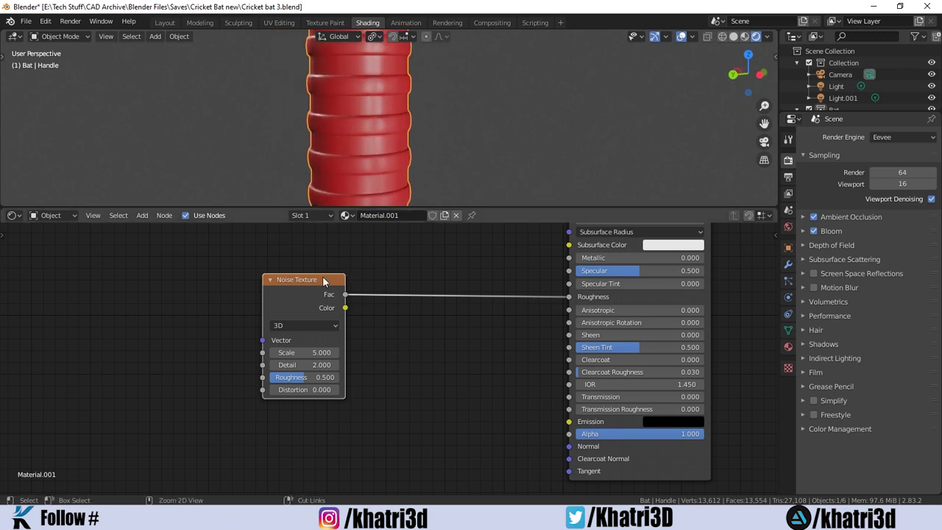
Preview the noise pattern on the grip, then add Texture Coordinate and Mapping nodes via Ctrl+T.
key("ctrl+shift+t")
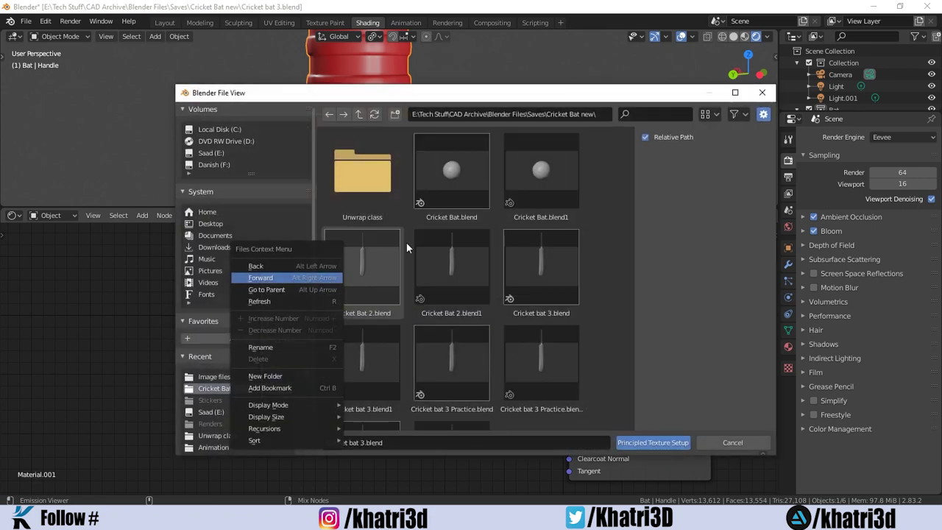
key("Escape")
scroll(318, 350, "up", 2)
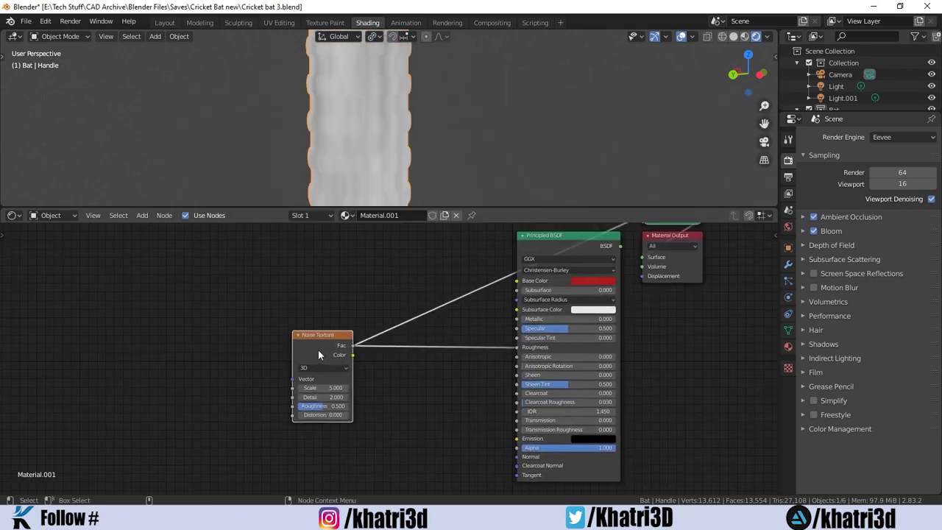
left_click(317, 349, "ctrl+shift")
left_click(321, 332, "ctrl+shift")
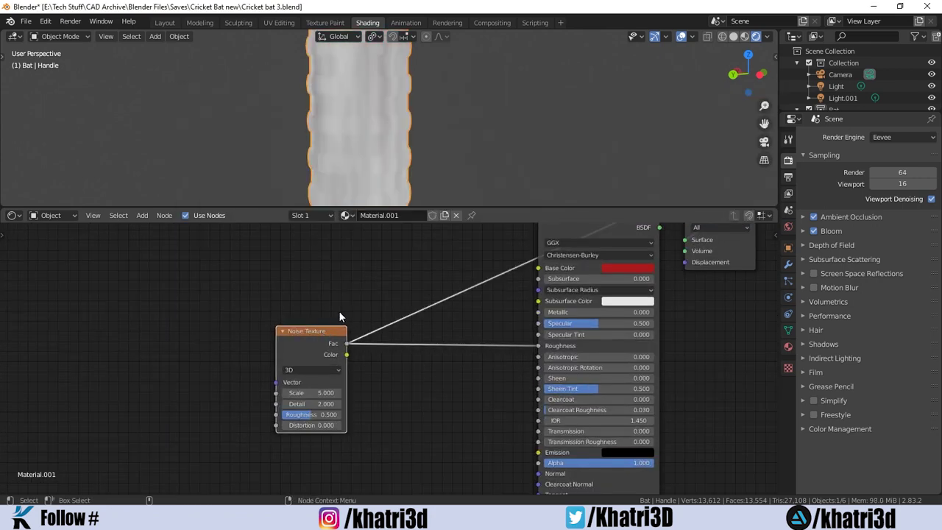
middle_click_drag(419, 130, 431, 113)
scroll(408, 340, "down", 1)
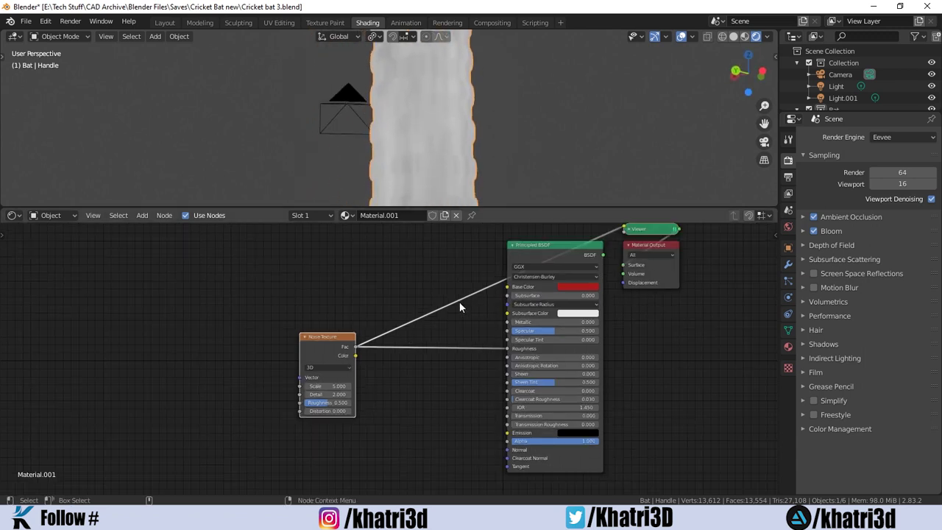
scroll(392, 307, "up", 1)
middle_click_drag(451, 123, 445, 147)
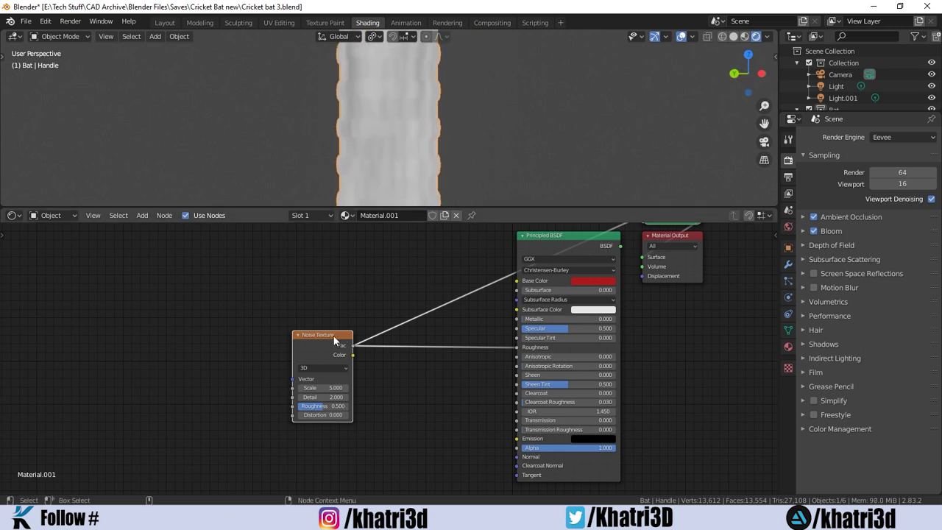
key("ctrl+t")
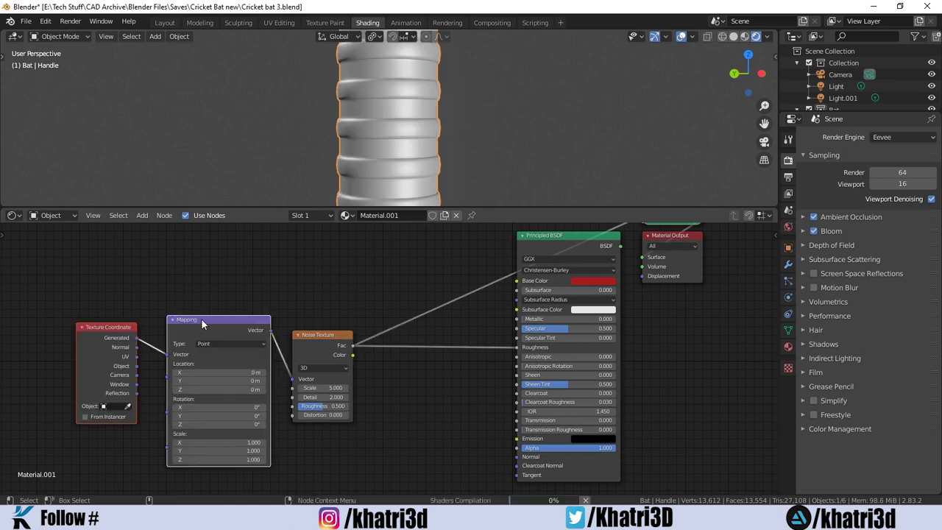
Delete the Texture Coordinate and Mapping nodes feeding the Noise Texture.
left_click_drag(202, 318, 160, 305)
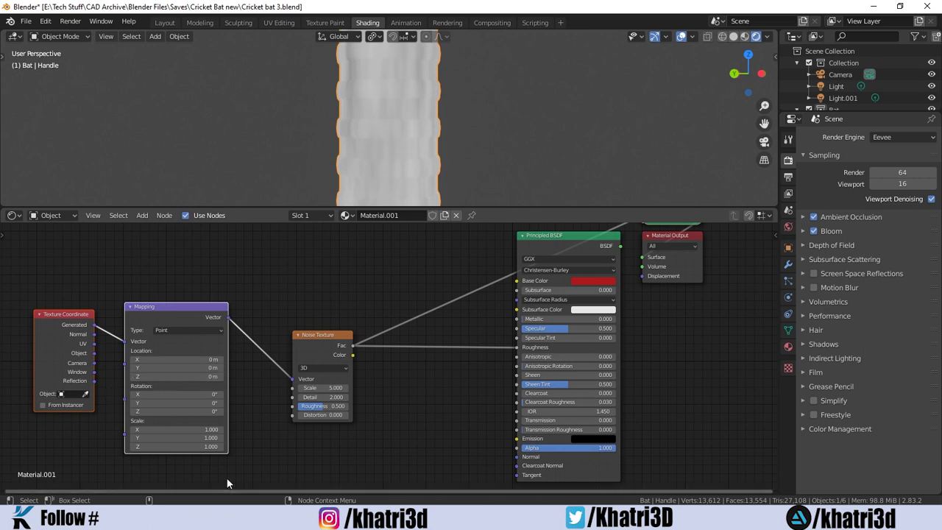
scroll(231, 446, "up", 1)
scroll(231, 440, "up", 1)
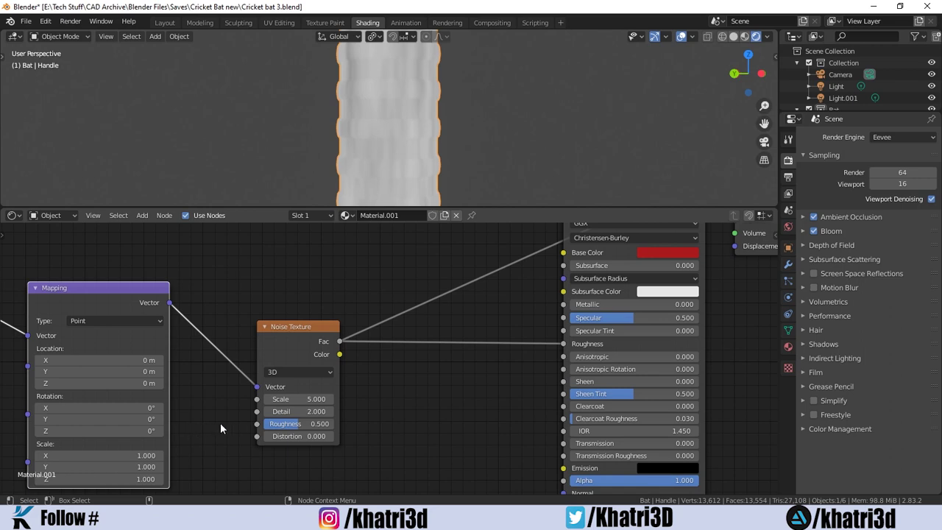
scroll(215, 354, "down", 2)
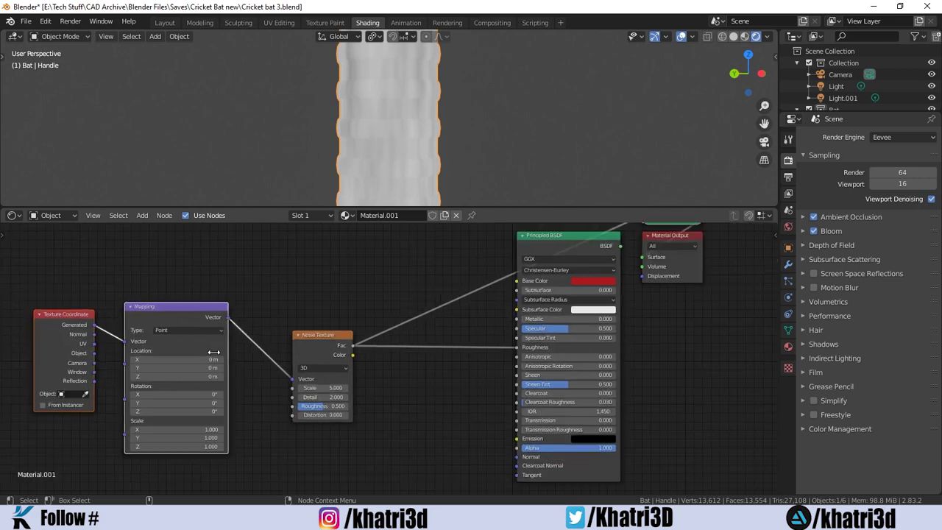
left_click_drag(260, 295, 27, 374)
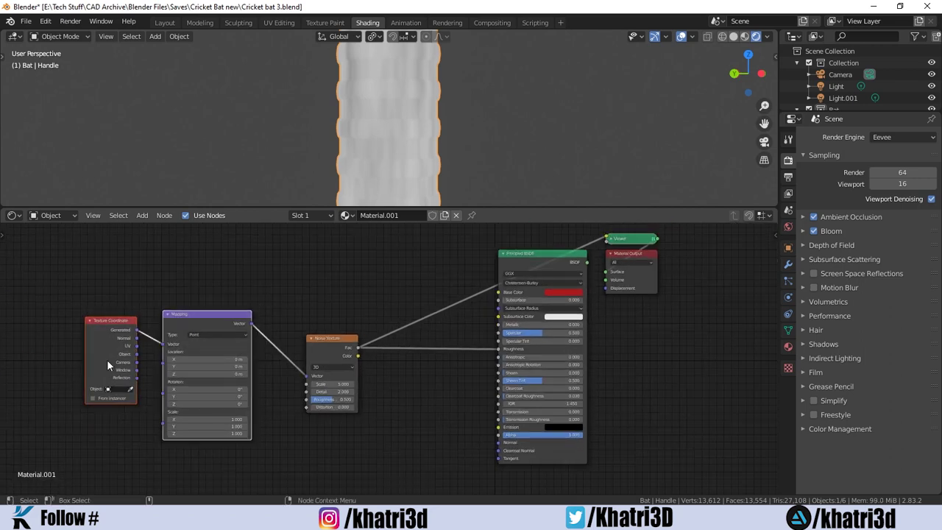
key("x")
Raise the Noise Texture Scale to 34.7 and reconnect the Principled BSDF to show the red grip.
scroll(454, 118, "up", 3)
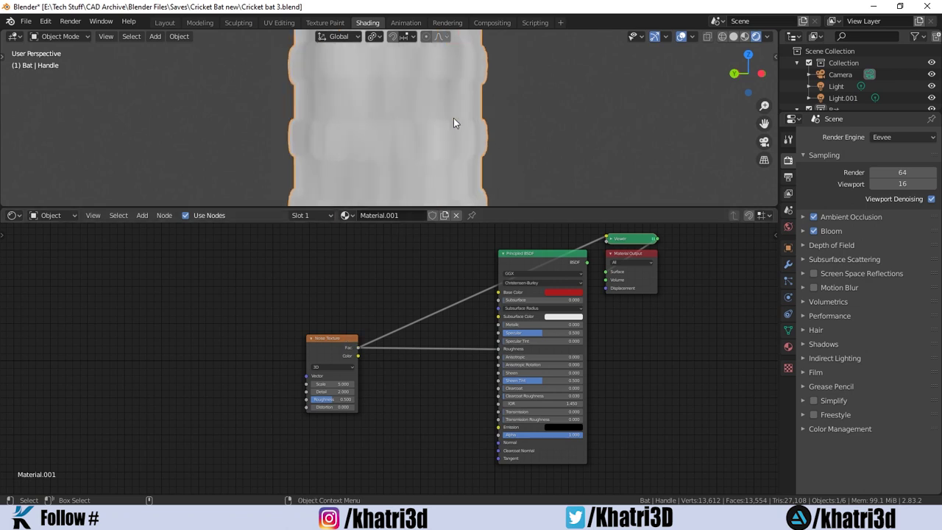
scroll(344, 405, "up", 2)
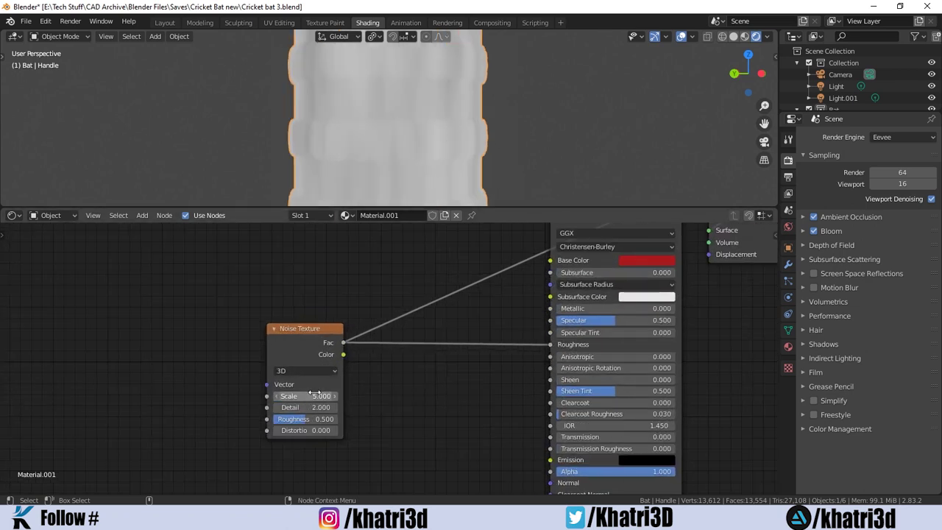
mouse_move(314, 396)
left_mouse_down()
mouse_move(436, 396)
mouse_move(335, 423)
left_mouse_up()
scroll(416, 394, "down", 2)
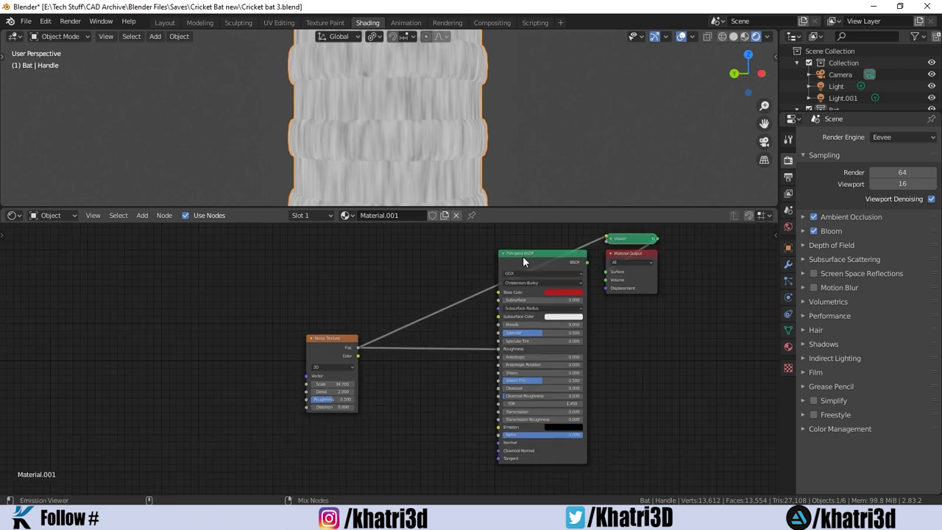
left_click(523, 256, "ctrl+shift")
mouse_move(525, 91)
middle_mouse_down()
mouse_move(600, 107)
mouse_move(612, 124)
mouse_move(590, 148)
mouse_move(587, 191)
mouse_move(495, 143)
mouse_move(507, 130)
mouse_move(499, 129)
middle_mouse_up()
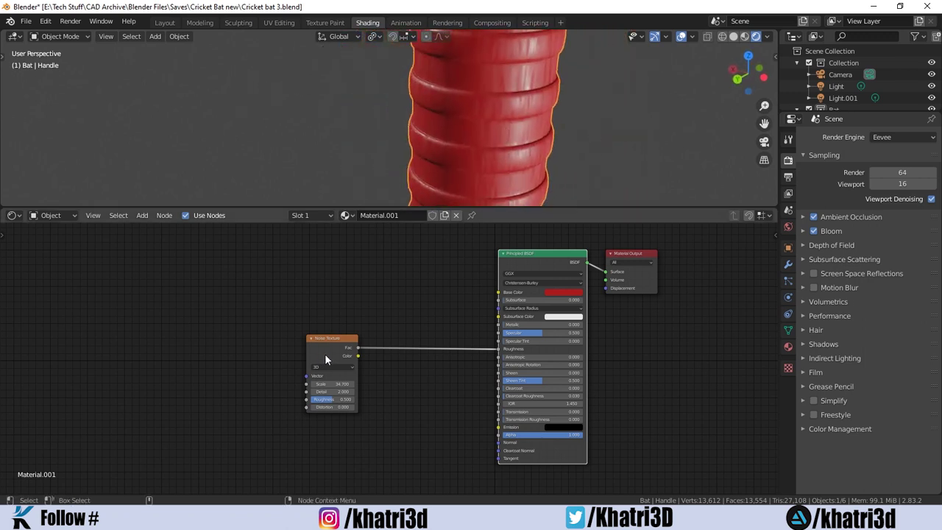
left_click_drag(325, 344, 250, 328)
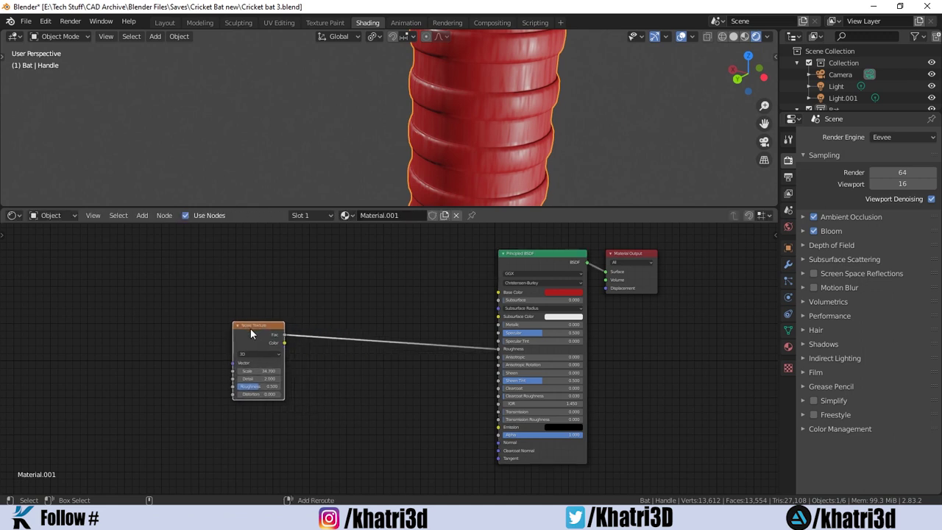
Insert a ColorRamp on the Noise Fac–Roughness link of the handle material.
key("shift+a")
left_click(254, 329)
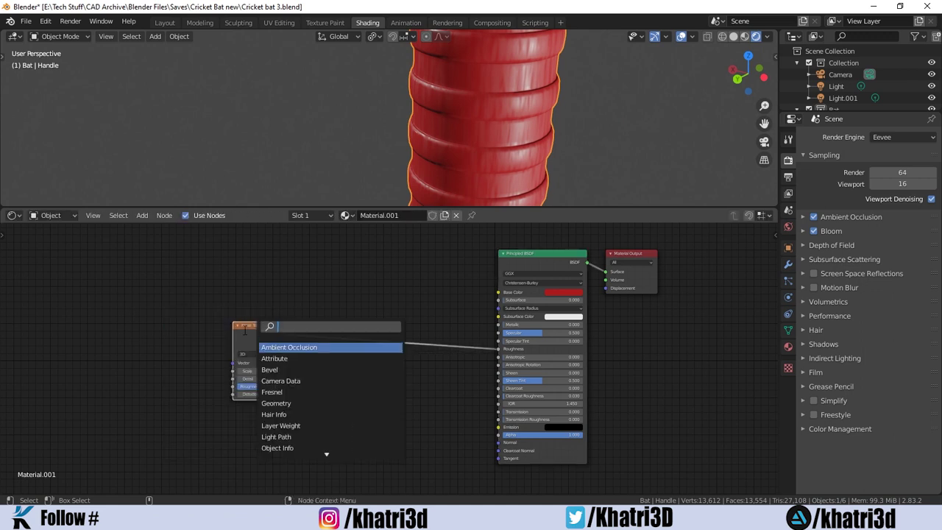
type("col")
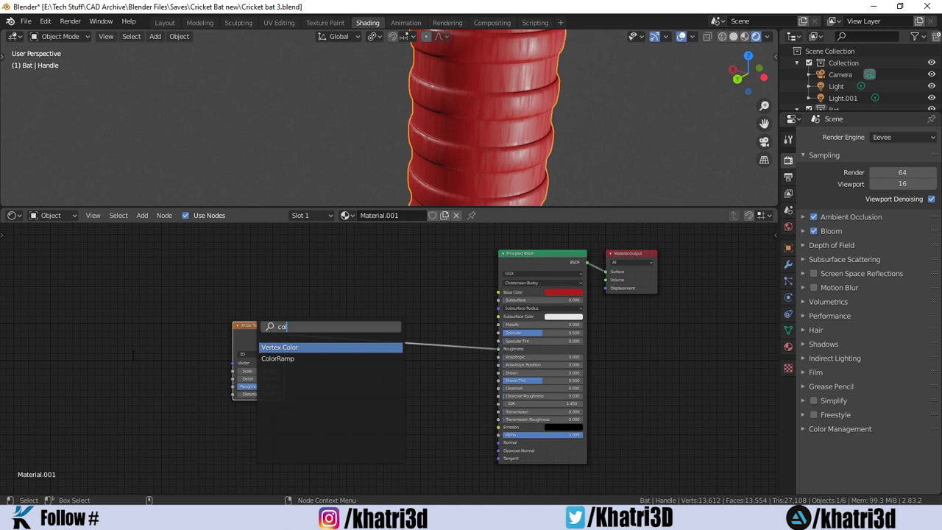
left_click(276, 358)
left_click(361, 329)
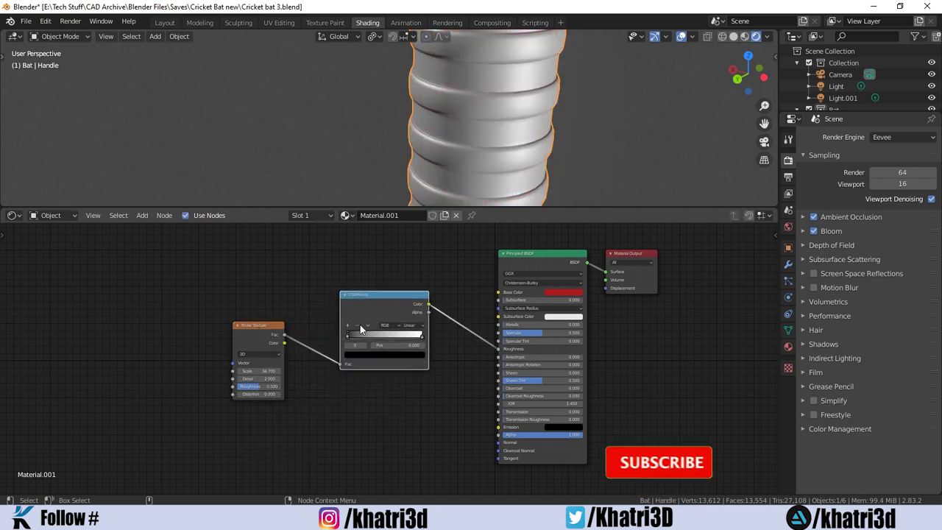
middle_click_drag(517, 151, 521, 140)
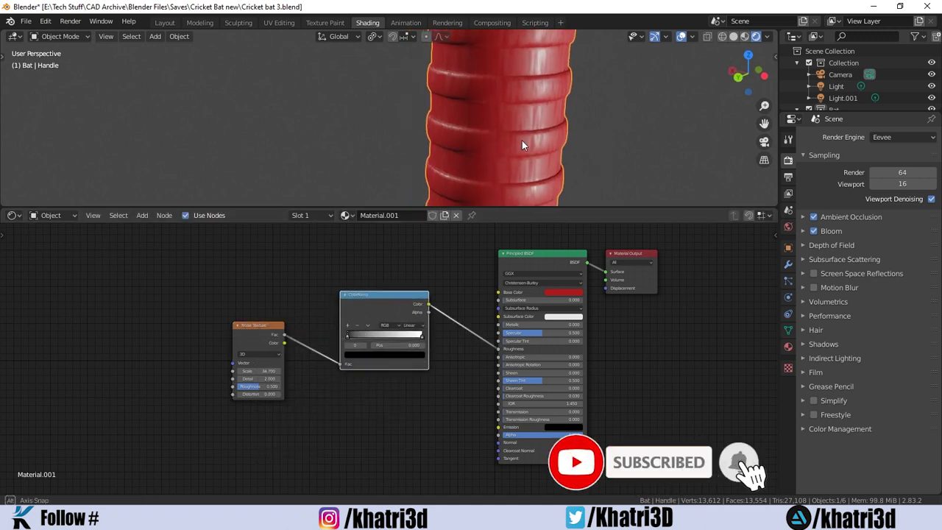
Move the ramp's dark stop to 0.218 and lighten it to grey at Value about 0.56.
mouse_move(351, 345)
left_mouse_down()
mouse_move(368, 335)
mouse_move(357, 335)
left_mouse_up()
left_click_drag(429, 334, 427, 343)
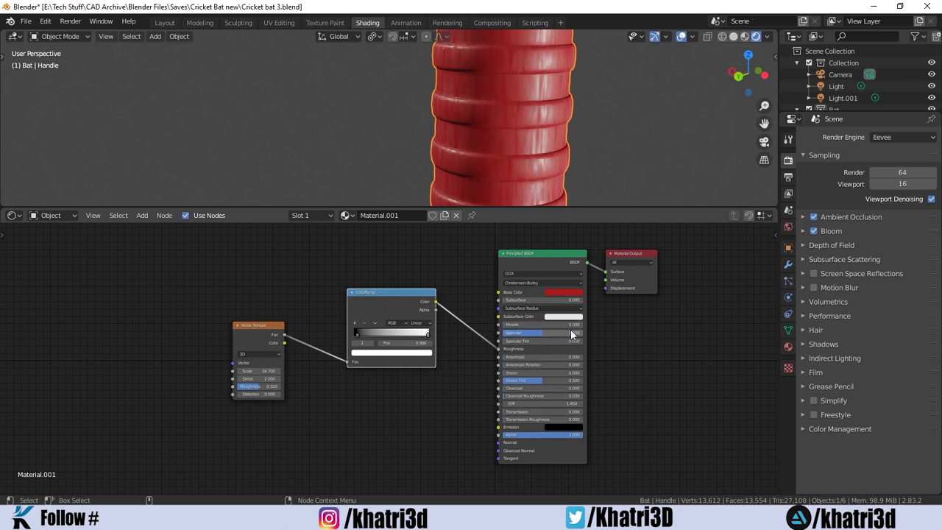
left_click_drag(357, 335, 372, 339)
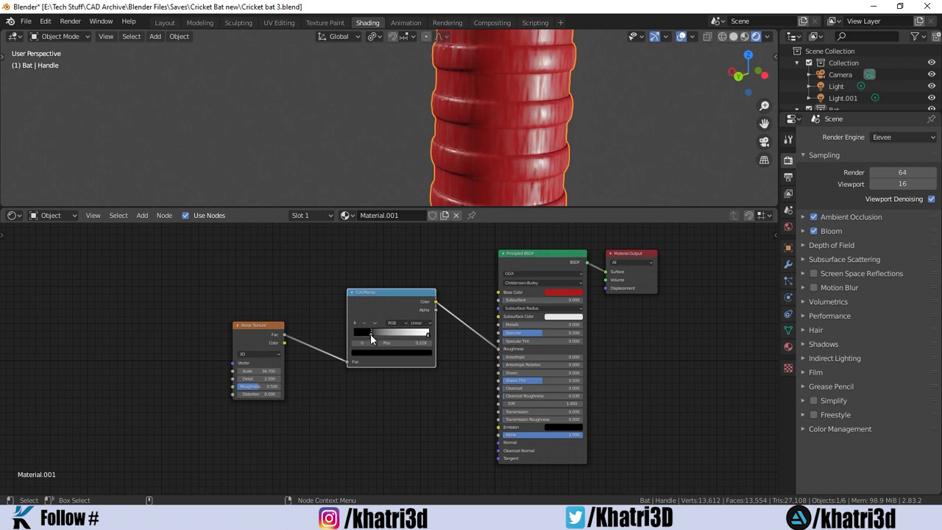
left_click(370, 359)
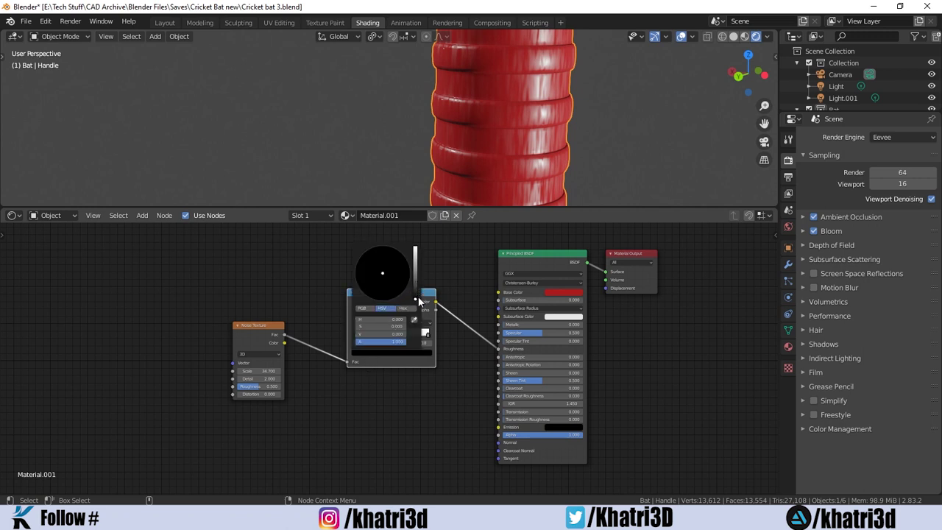
left_click_drag(419, 301, 415, 269)
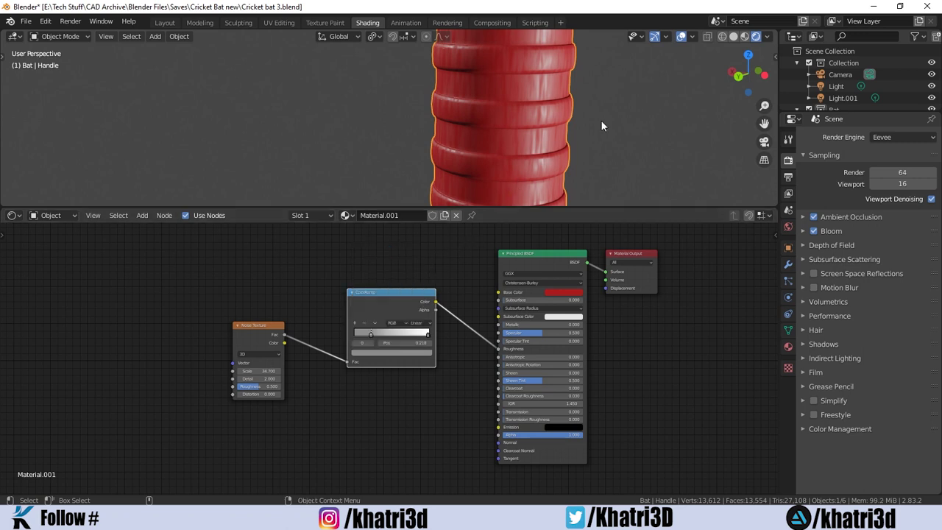
mouse_move(602, 121)
middle_mouse_down()
mouse_move(543, 120)
mouse_move(552, 87)
mouse_move(487, 110)
mouse_move(500, 135)
mouse_move(485, 182)
mouse_move(496, 152)
middle_mouse_up()
scroll(500, 130, "down", 2)
scroll(495, 148, "down", 2)
scroll(496, 125, "down", 1)
Lighten the grip roughness ramp's dark stop to a value of about 0.62.
scroll(496, 125, "up", 2)
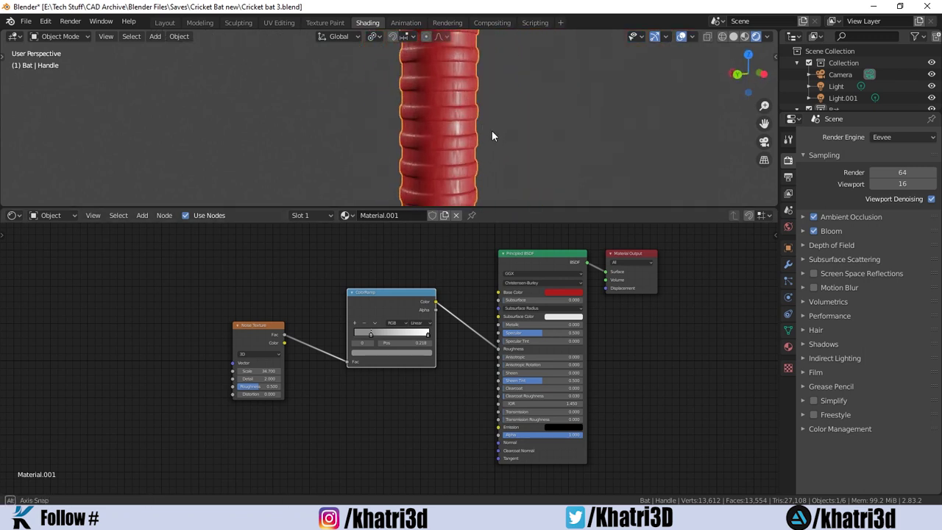
scroll(386, 330, "up", 1)
scroll(373, 337, "up", 1)
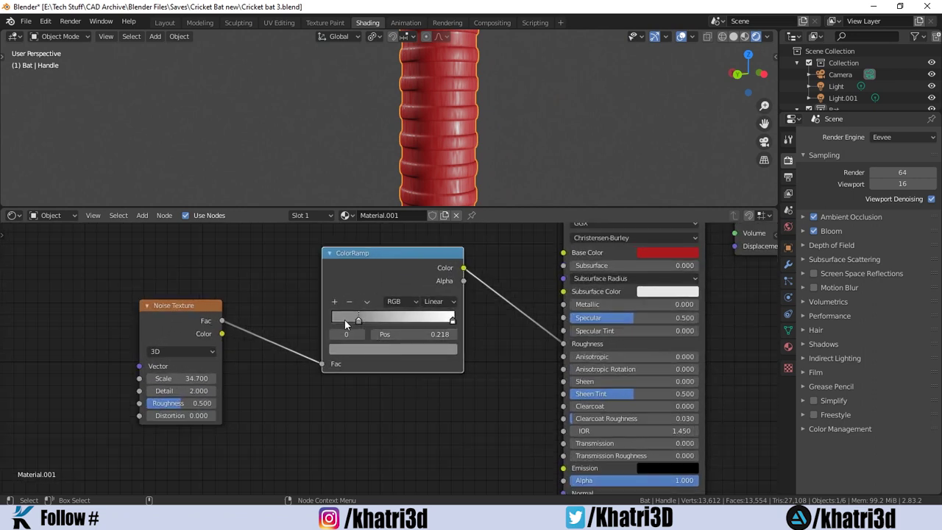
left_click(379, 350)
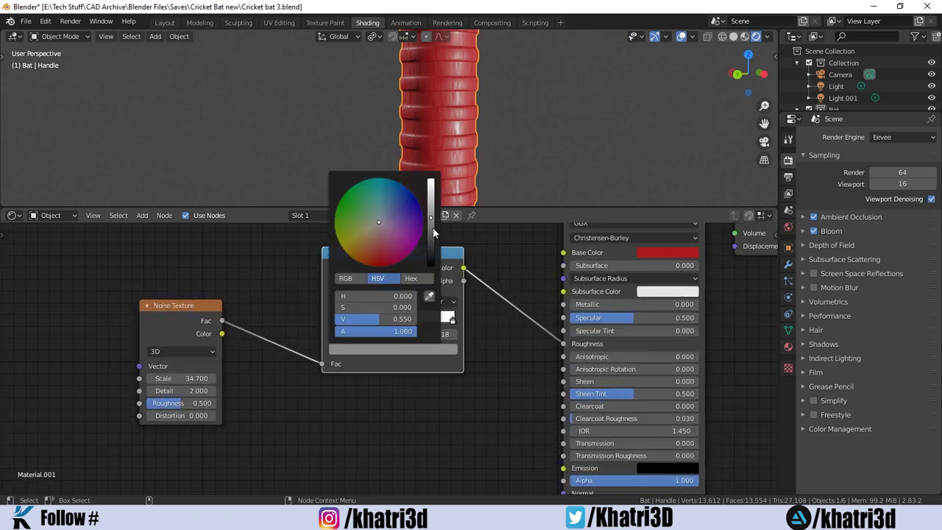
left_click_drag(431, 221, 430, 212)
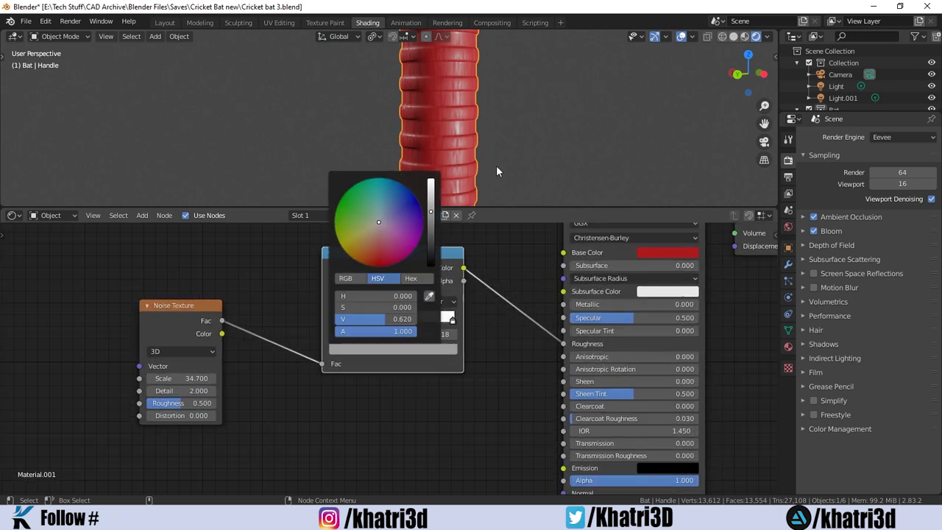
Disconnect the ramp's Color output from the grip's Roughness, then reconnect it.
mouse_move(496, 172)
middle_mouse_down()
mouse_move(561, 97)
mouse_move(533, 126)
mouse_move(524, 183)
mouse_move(529, 128)
mouse_move(485, 103)
mouse_move(493, 72)
mouse_move(500, 106)
mouse_move(524, 107)
middle_mouse_up()
scroll(485, 103, "up", 3)
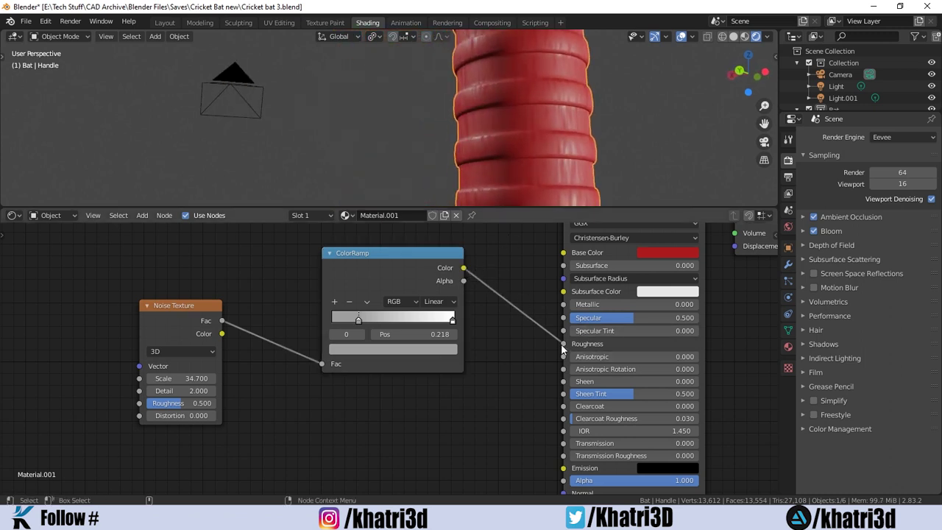
left_click_drag(563, 346, 540, 347)
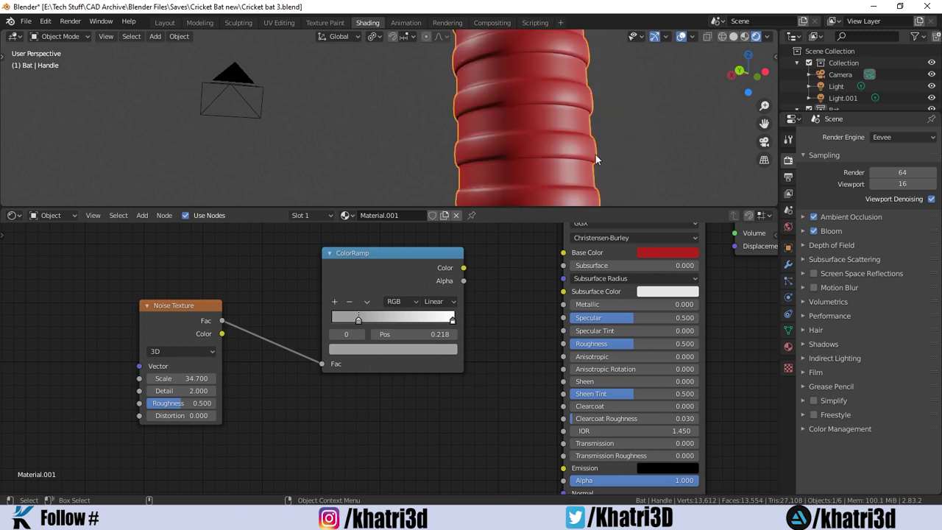
mouse_move(581, 129)
middle_mouse_down()
mouse_move(582, 169)
mouse_move(550, 133)
mouse_move(555, 116)
middle_mouse_up()
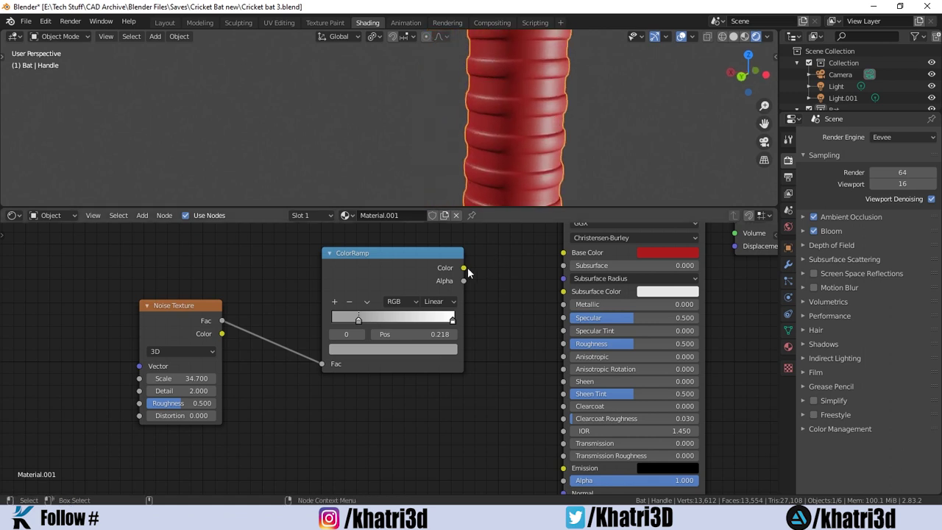
left_click_drag(468, 267, 482, 276)
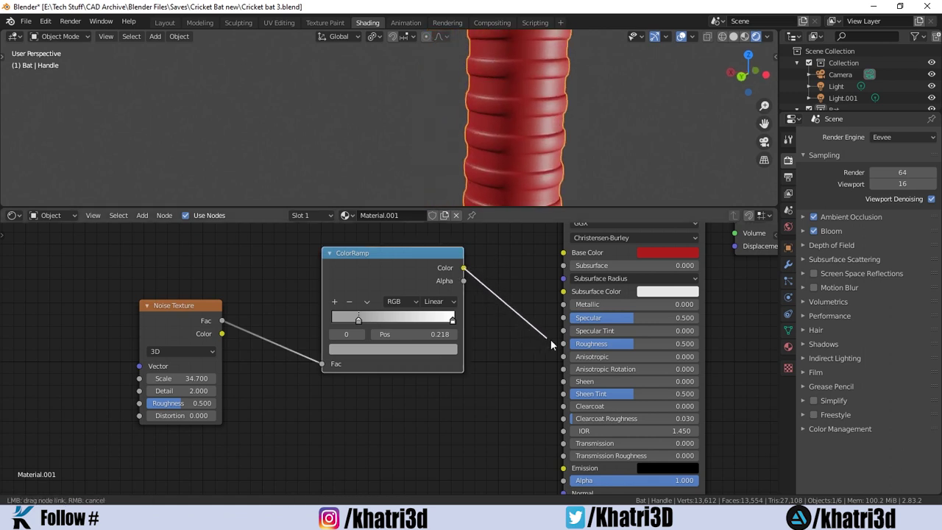
left_click_drag(551, 344, 563, 344)
middle_click_drag(593, 134, 557, 137)
Select the Handle top piece, which has no material yet.
scroll(573, 138, "up", 2)
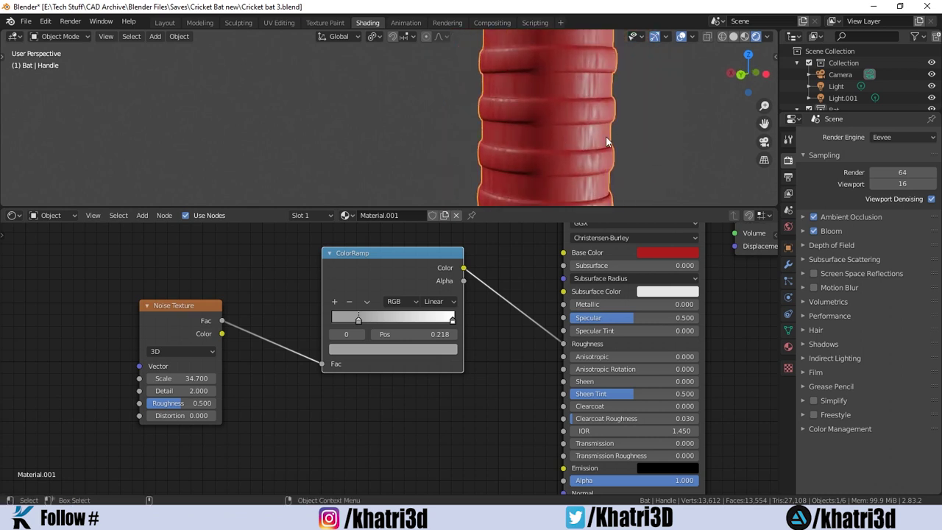
mouse_move(648, 107)
middle_mouse_down()
mouse_move(540, 30)
mouse_move(542, 133)
mouse_move(566, 116)
middle_mouse_up()
scroll(543, 133, "down", 3)
scroll(545, 133, "up", 3)
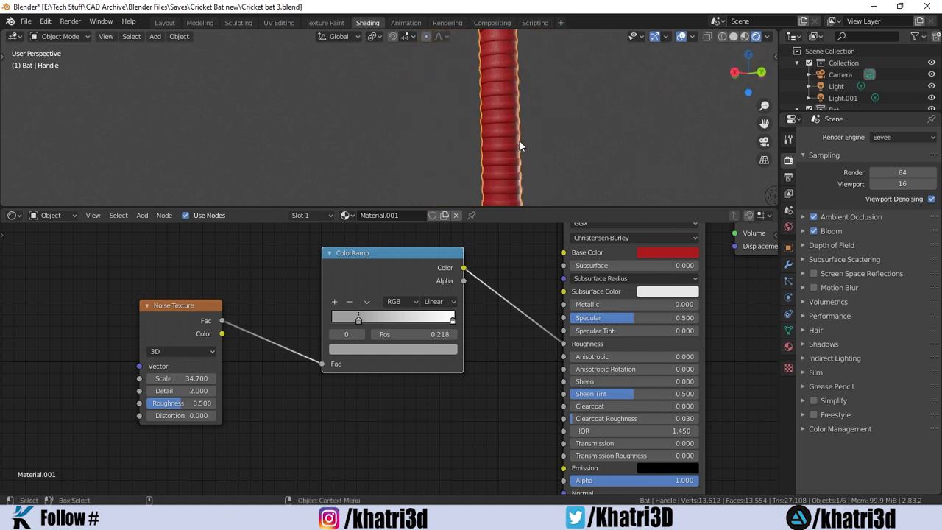
scroll(522, 144, "down", 3)
scroll(518, 151, "down", 2)
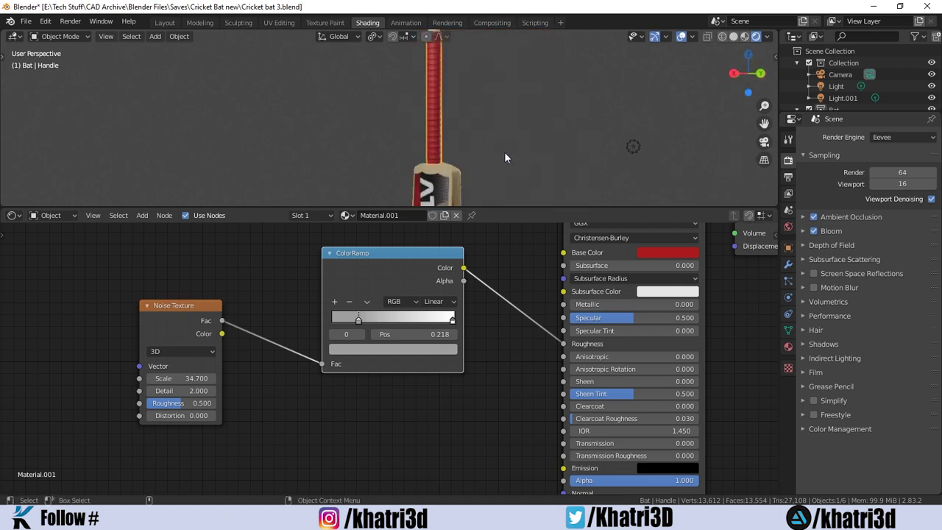
middle_click_drag(530, 112, 524, 176, "shift")
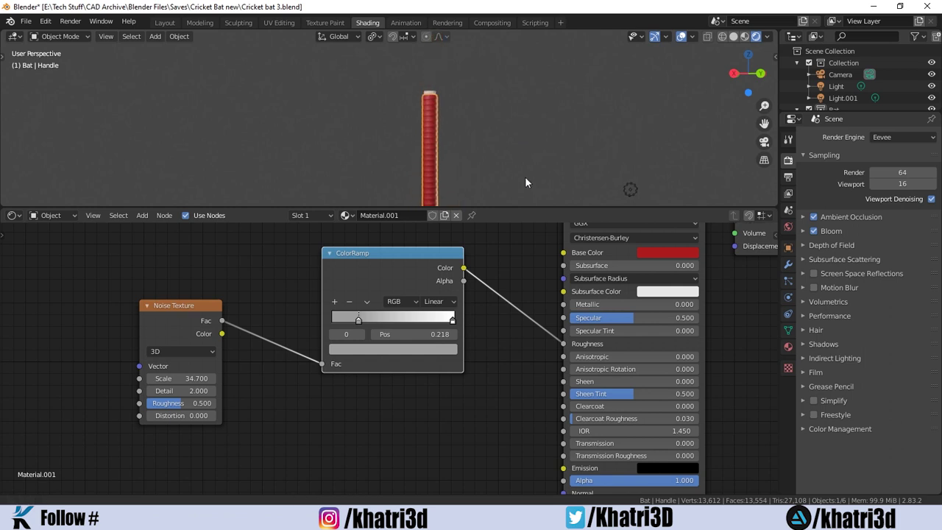
left_click(429, 98)
Assign the Bat material to the handle top, then unlink it and create a new material.
scroll(498, 94, "up", 3)
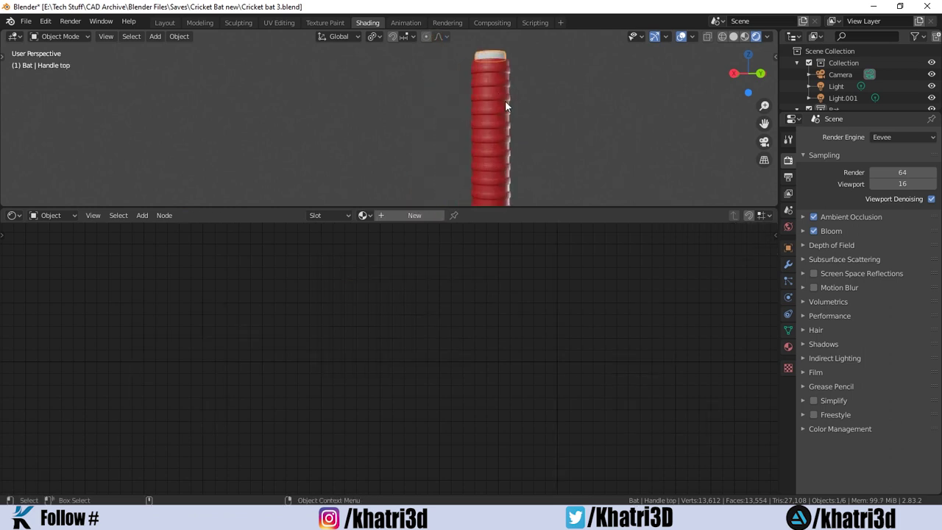
left_click(372, 215)
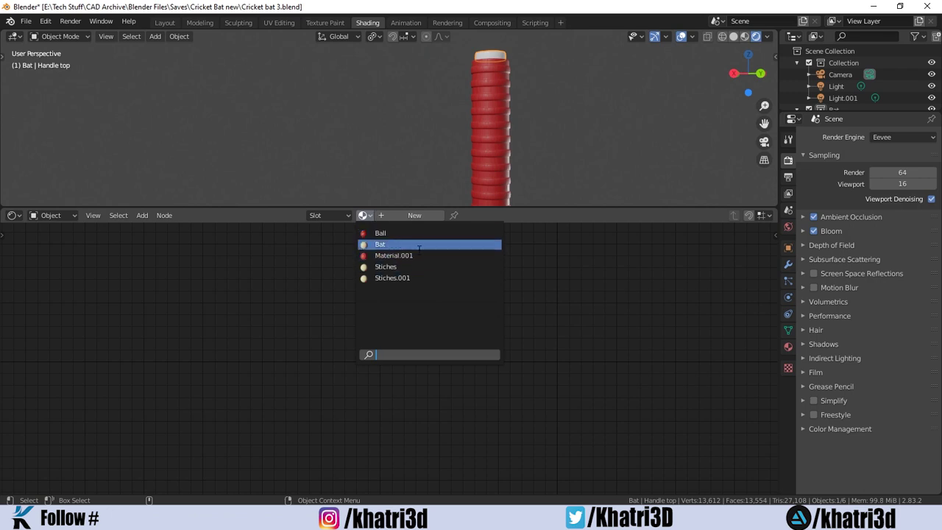
left_click(418, 244)
mouse_move(485, 125)
middle_mouse_down()
mouse_move(462, 163)
mouse_move(401, 163)
mouse_move(468, 79)
mouse_move(442, 97)
mouse_move(401, 98)
mouse_move(424, 123)
mouse_move(435, 115)
middle_mouse_up()
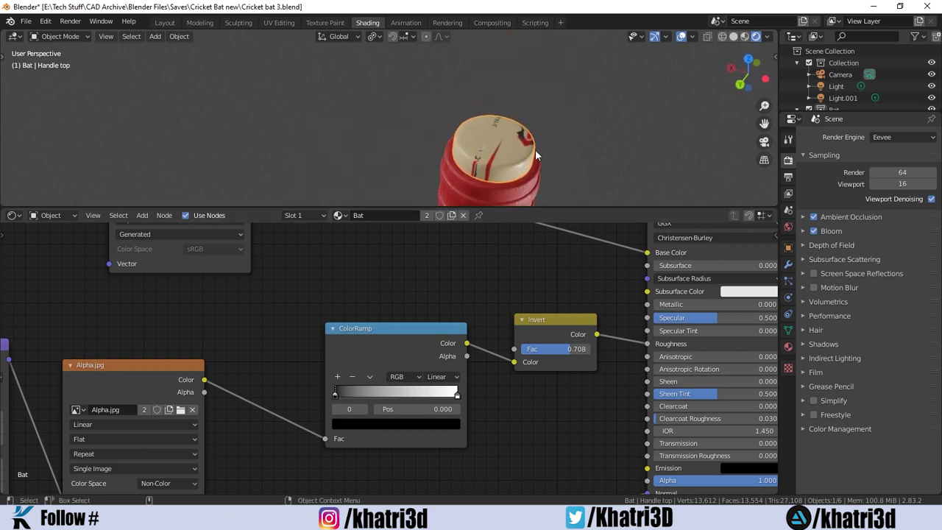
mouse_move(535, 150)
middle_mouse_down()
mouse_move(471, 173)
mouse_move(497, 180)
mouse_move(472, 134)
mouse_move(518, 42)
mouse_move(500, 105)
mouse_move(510, 164)
mouse_move(483, 119)
mouse_move(532, 110)
middle_mouse_up()
left_click(531, 111)
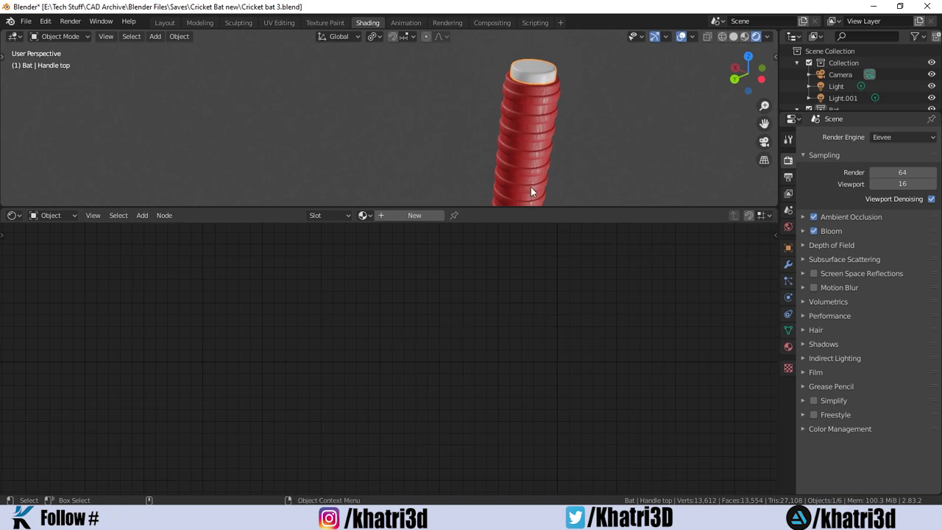
left_click(421, 216)
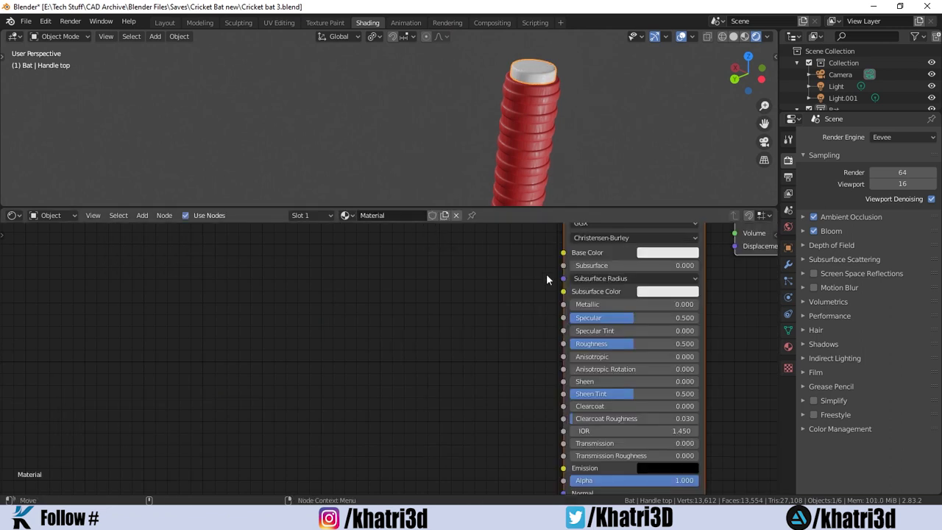
Eyedrop the blade's wood colour into the new material's Base Color.
scroll(630, 140, "down", 1)
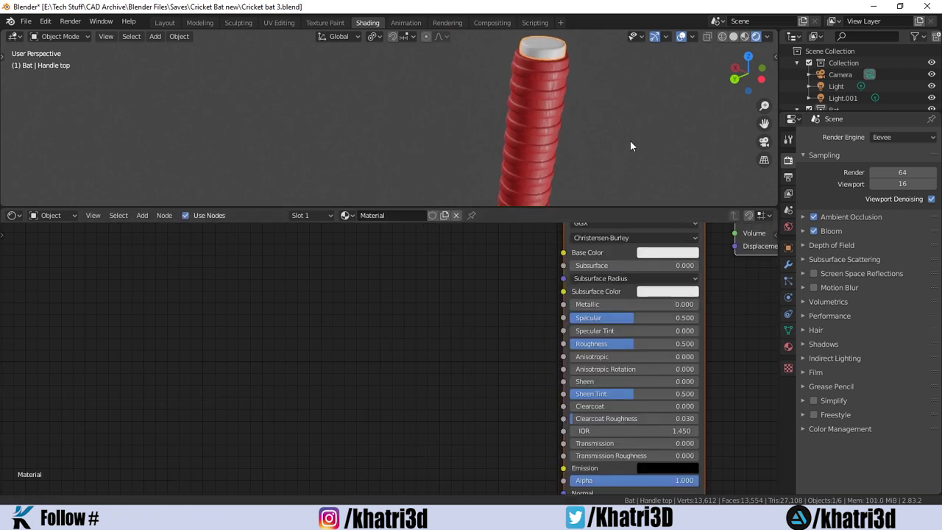
scroll(603, 71, "down", 2)
scroll(575, 77, "down", 2)
mouse_move(575, 77)
middle_mouse_down()
mouse_move(524, 144)
mouse_move(544, 85)
mouse_move(570, 125)
middle_mouse_up()
left_click(645, 253)
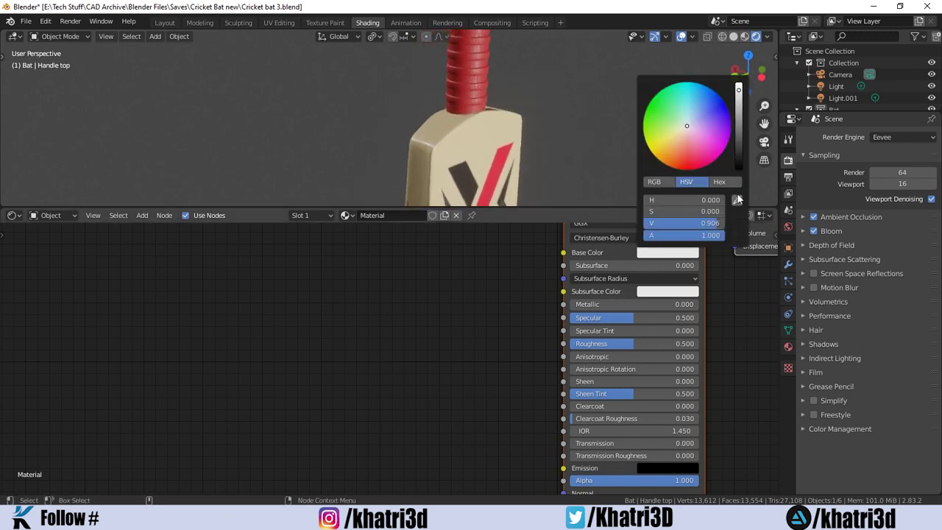
left_click(736, 199)
left_click(478, 140)
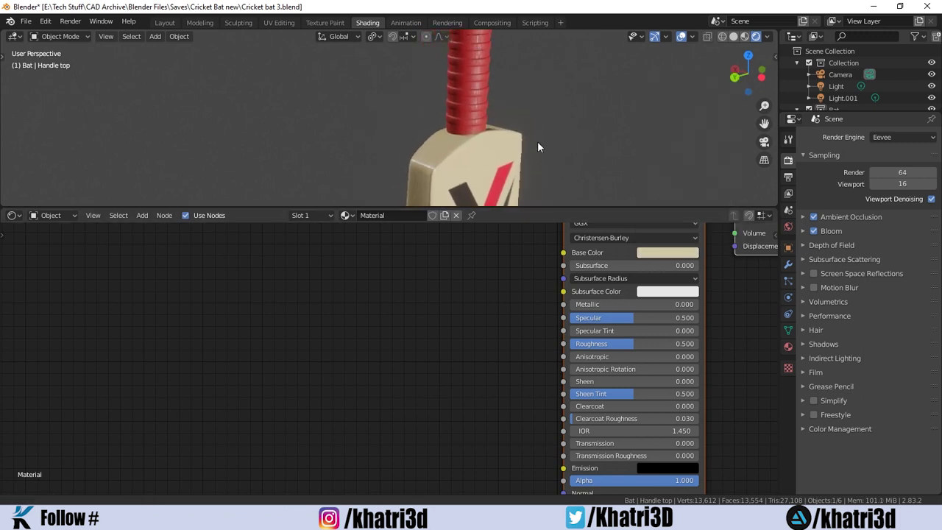
Darken the base colour, undo back to white, and split off a narrow new area on the left.
mouse_move(537, 141)
middle_mouse_down()
mouse_move(533, 160)
mouse_move(533, 92)
middle_mouse_up()
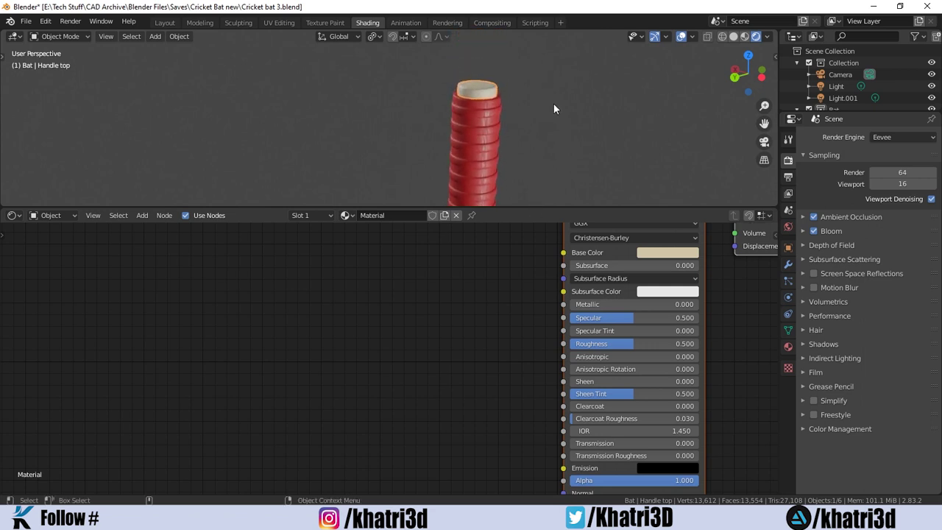
scroll(553, 110, "down", 3)
middle_click_drag(534, 140, 537, 117)
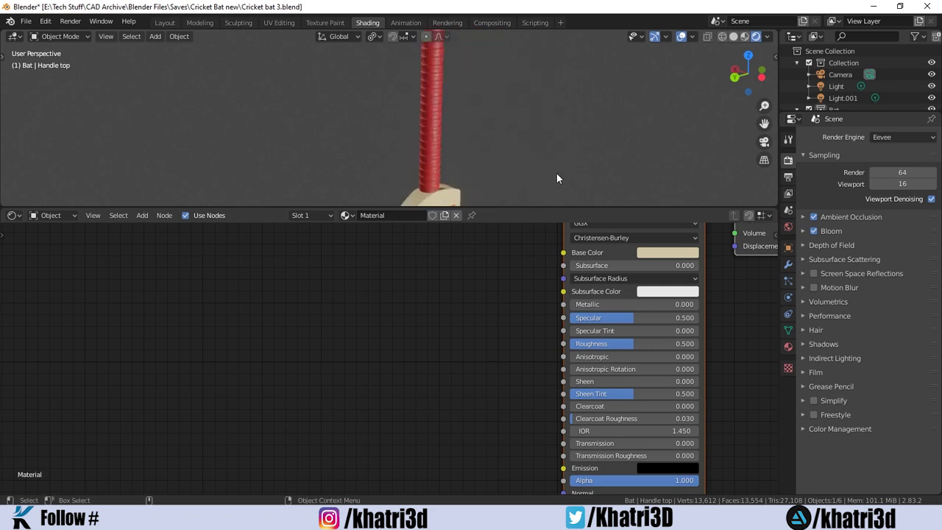
left_click(661, 251)
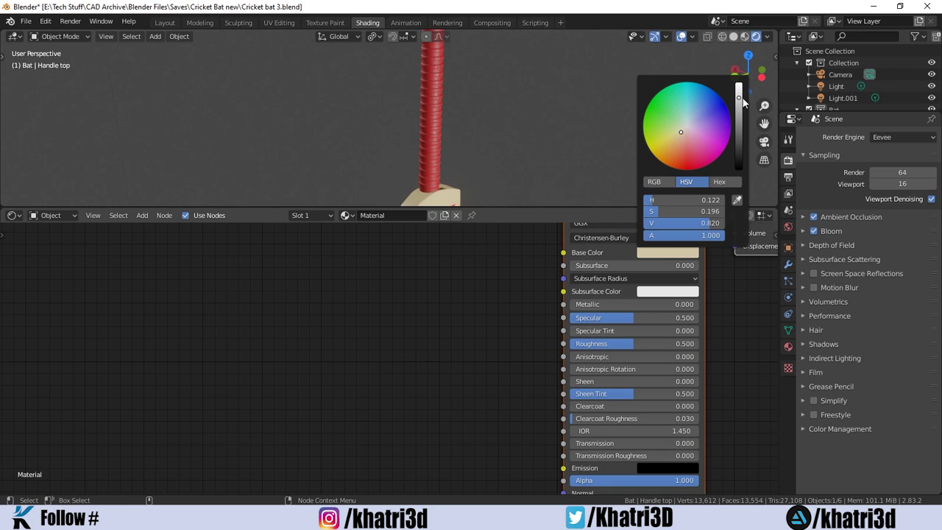
left_click_drag(743, 98, 743, 117)
mouse_move(505, 101)
middle_mouse_down()
mouse_move(523, 144)
mouse_move(521, 82)
middle_mouse_up()
middle_click_drag(583, 107, 552, 91)
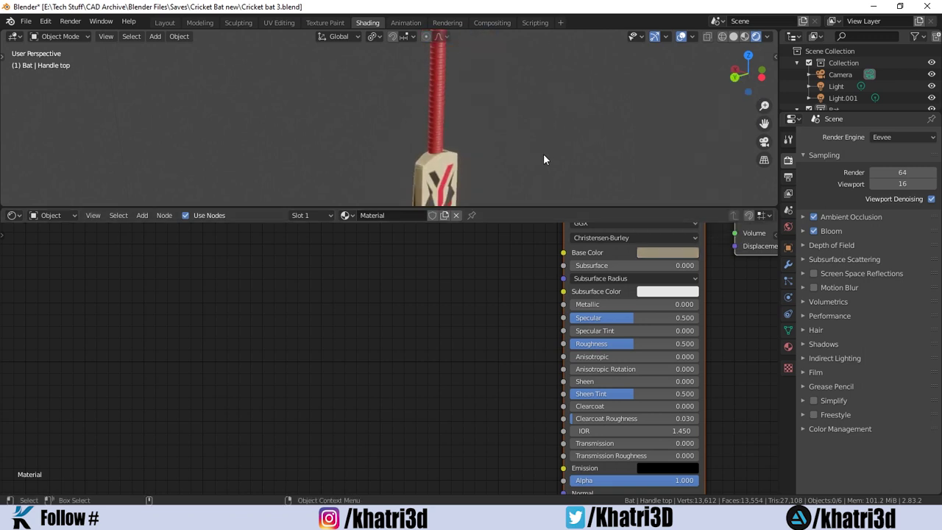
mouse_move(543, 156)
middle_mouse_down()
mouse_move(520, 198)
mouse_move(558, 163)
mouse_move(557, 189)
mouse_move(578, 164)
middle_mouse_up()
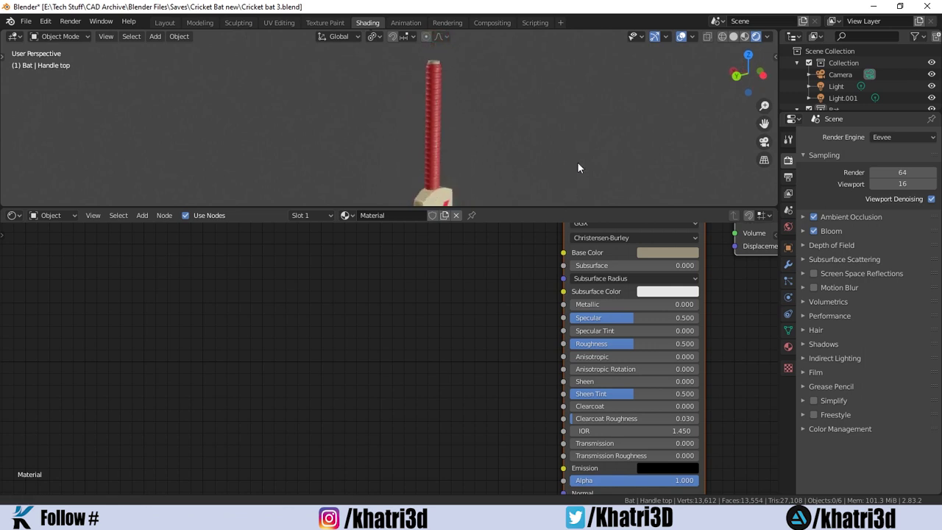
key("ctrl+z")
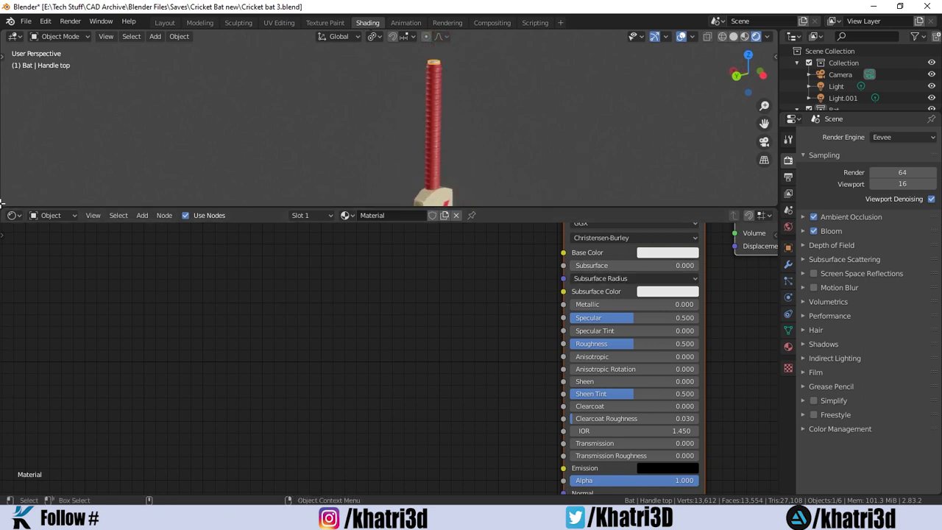
left_click_drag(1, 201, 206, 203)
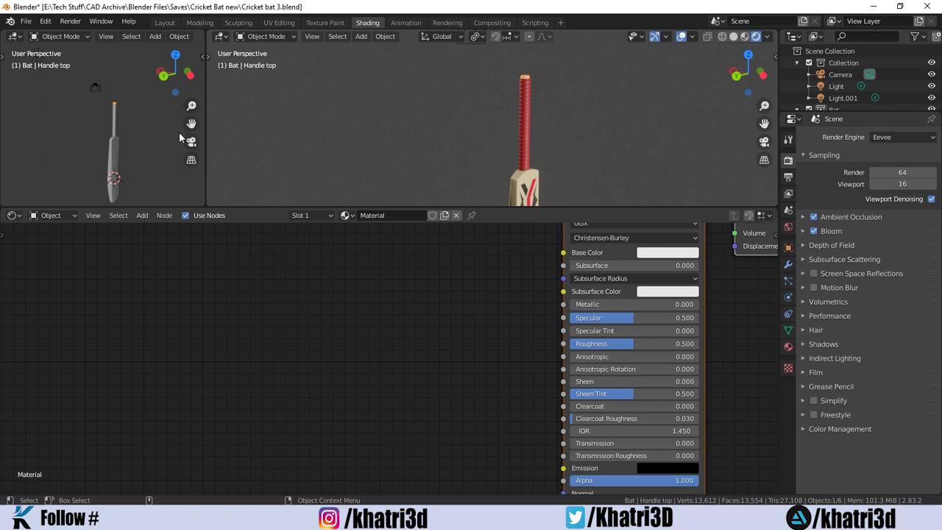
Turn the new area into an Image Editor showing the Bat texture.
left_click(15, 36)
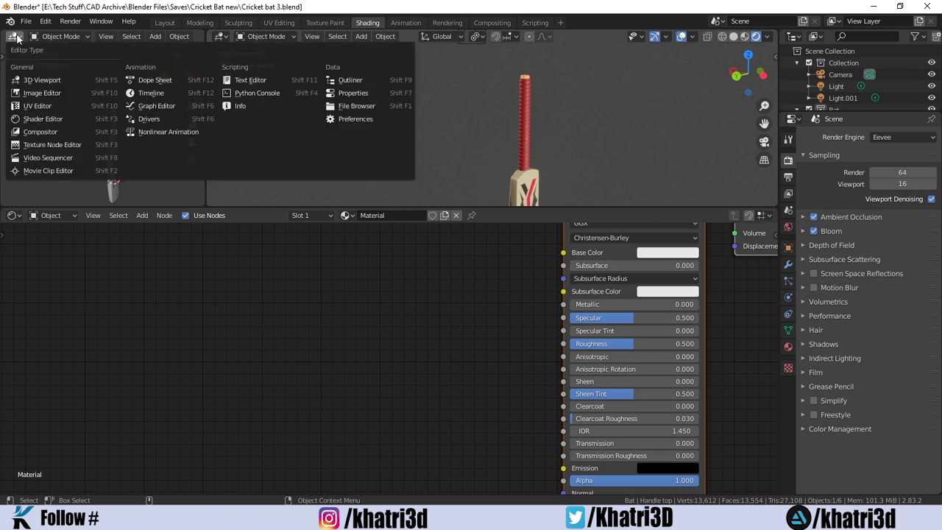
left_click(63, 96)
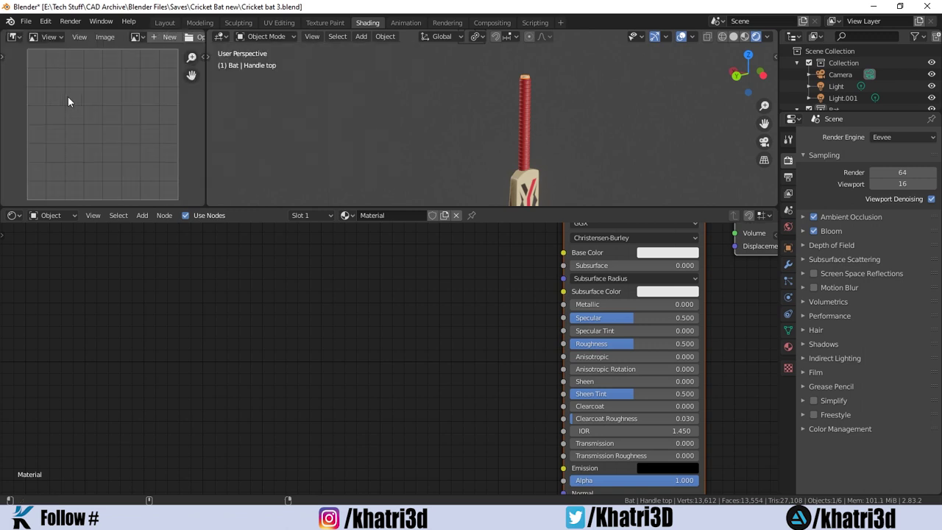
left_click(142, 38)
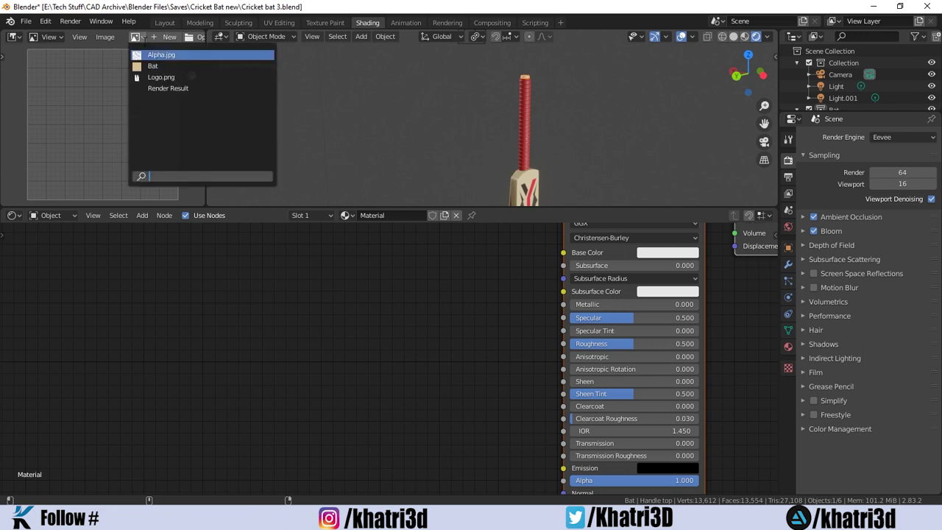
left_click(152, 67)
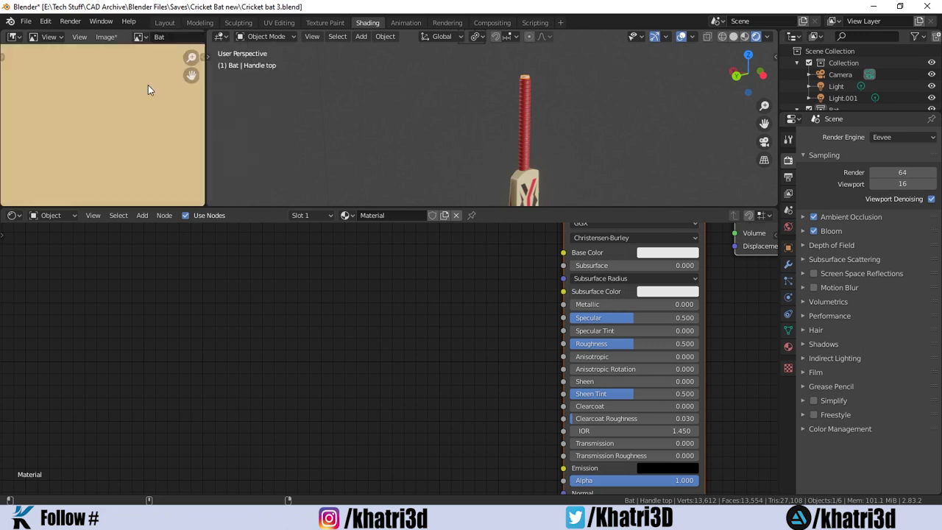
scroll(147, 86, "down", 1)
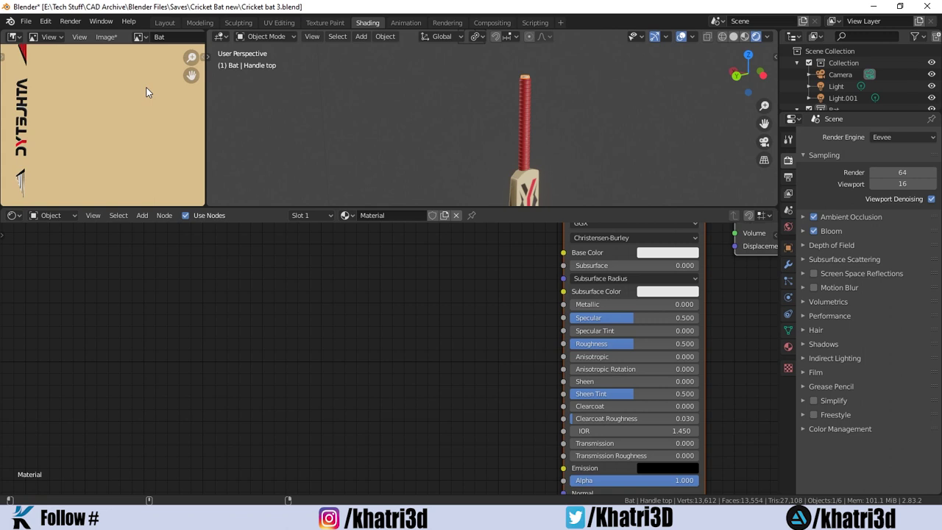
scroll(547, 154, "up", 3)
Eyedrop the tan wood colour from the Bat texture into the handle top's Base Color.
mouse_move(546, 155)
middle_mouse_down()
mouse_move(523, 93)
mouse_move(507, 140)
middle_mouse_up()
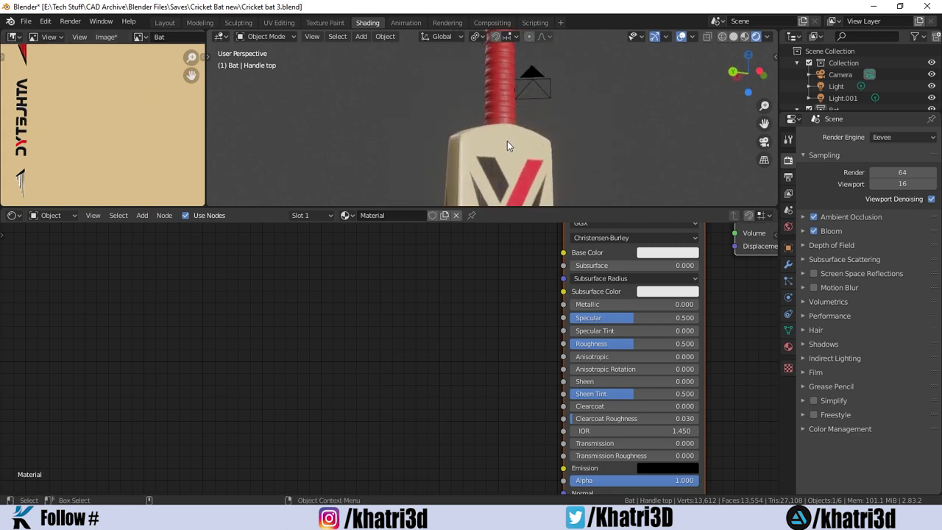
left_click(655, 253)
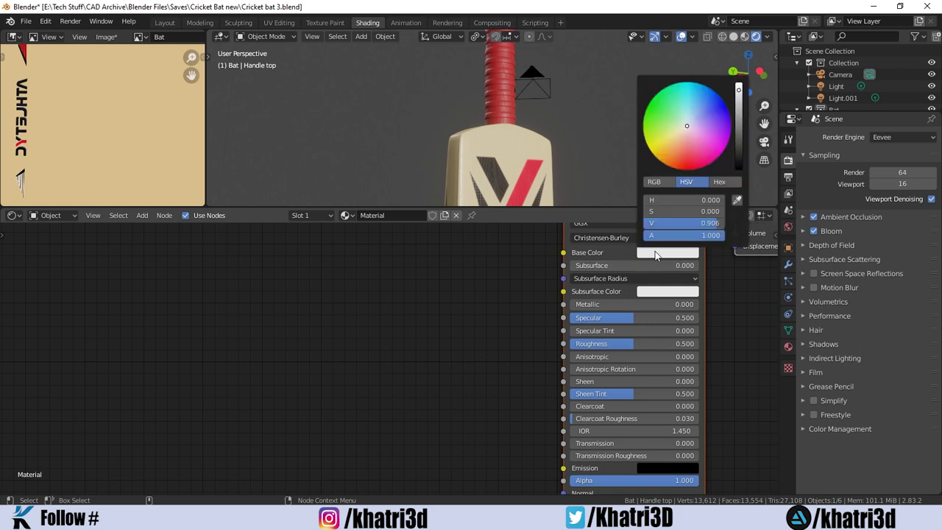
left_click(736, 200)
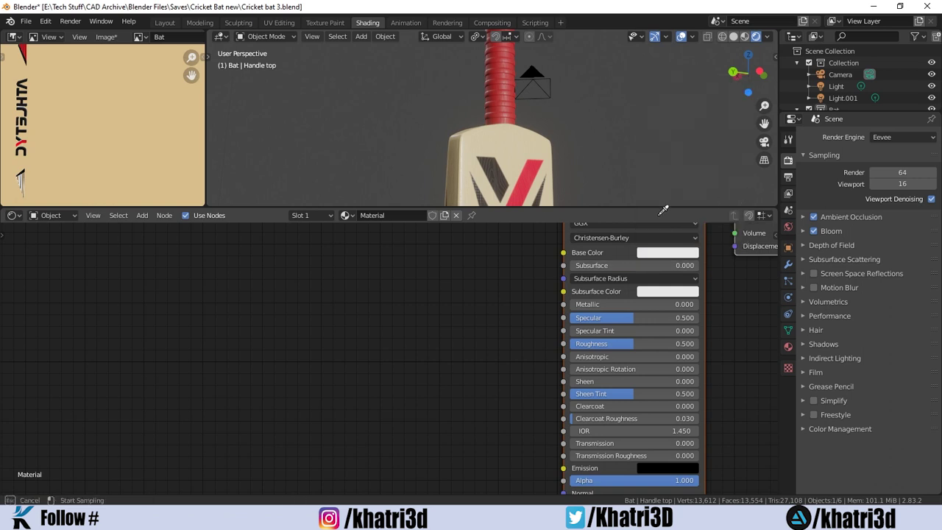
left_click(168, 135)
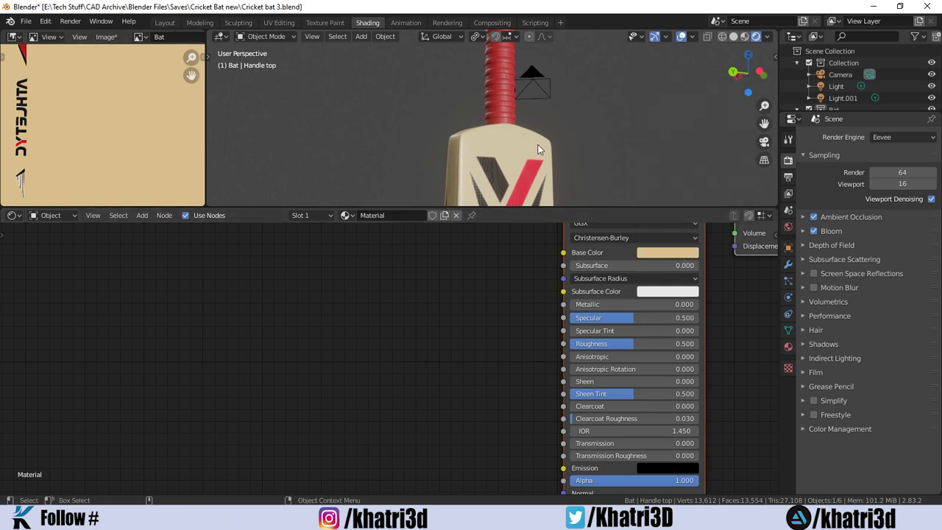
middle_click_drag(538, 149, 542, 85)
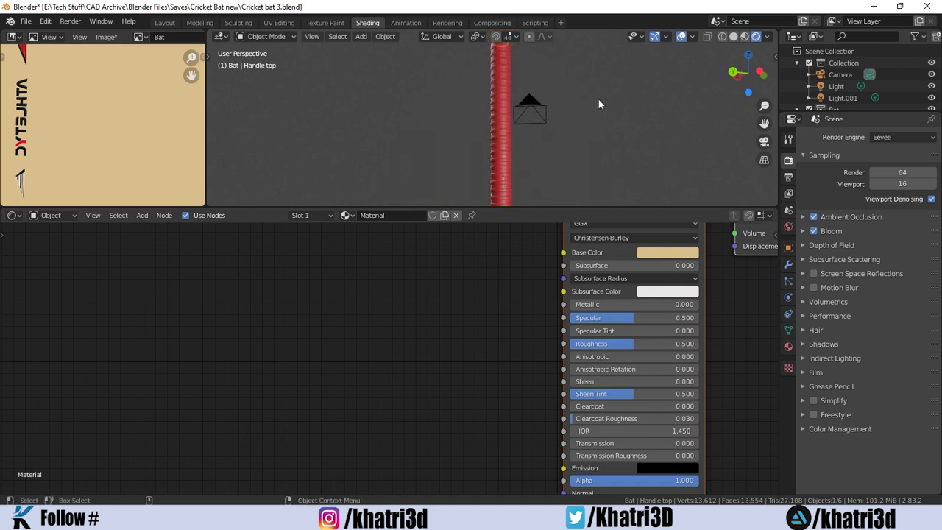
mouse_move(598, 98)
middle_mouse_down()
mouse_move(537, 168)
mouse_move(510, 153)
mouse_move(486, 72)
mouse_move(478, 84)
middle_mouse_up()
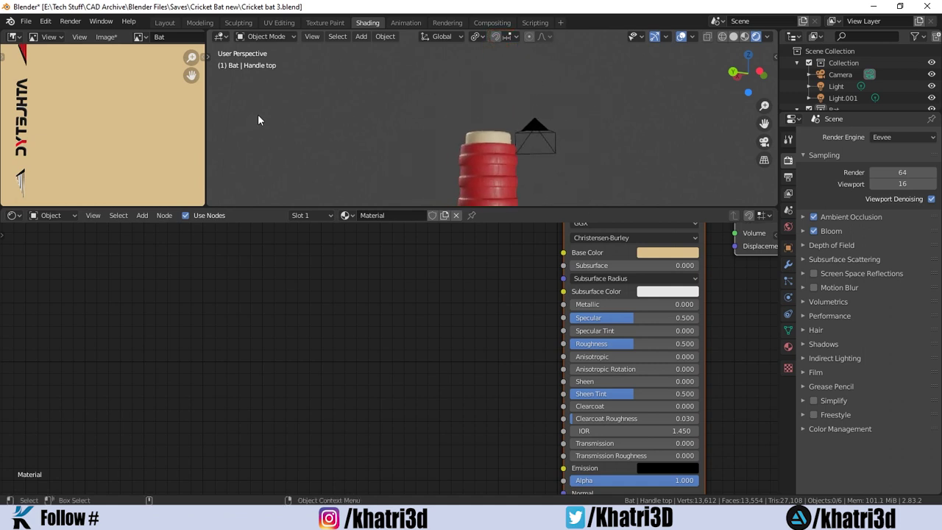
Merge the image panel back into the 3D view and switch to the Layout workspace.
right_click(206, 129)
left_click(174, 157)
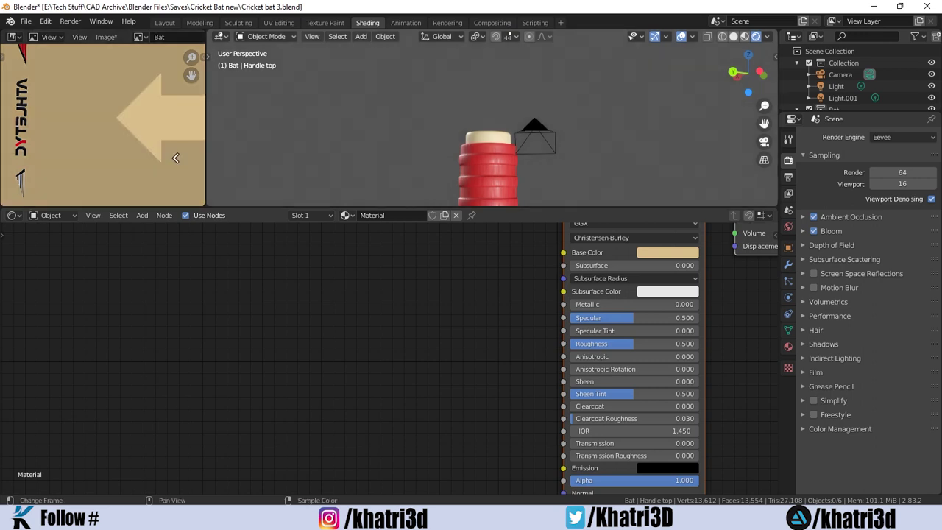
left_click(176, 158)
left_click(177, 22)
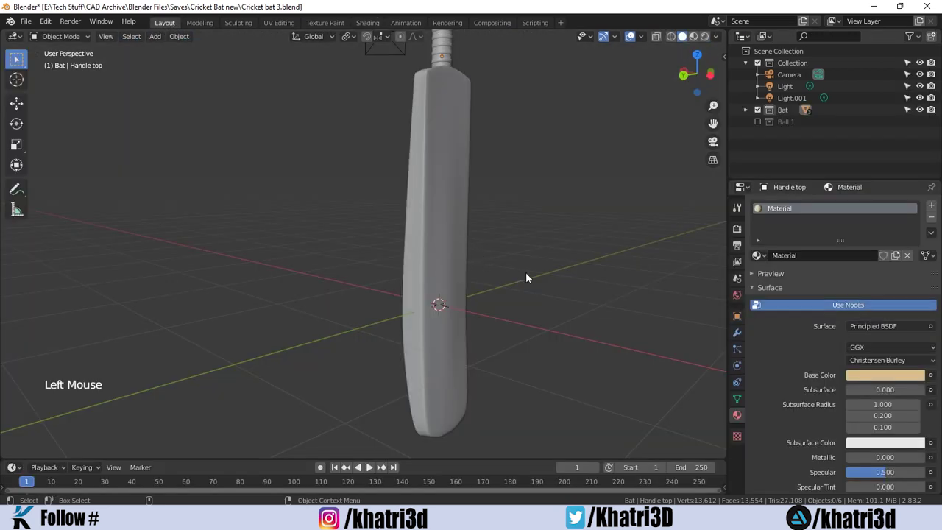
Show the bat in Material Preview with HDRI strength 1.173 and a blurred background.
mouse_move(525, 278)
middle_mouse_down()
mouse_move(475, 257)
mouse_move(626, 183)
middle_mouse_up()
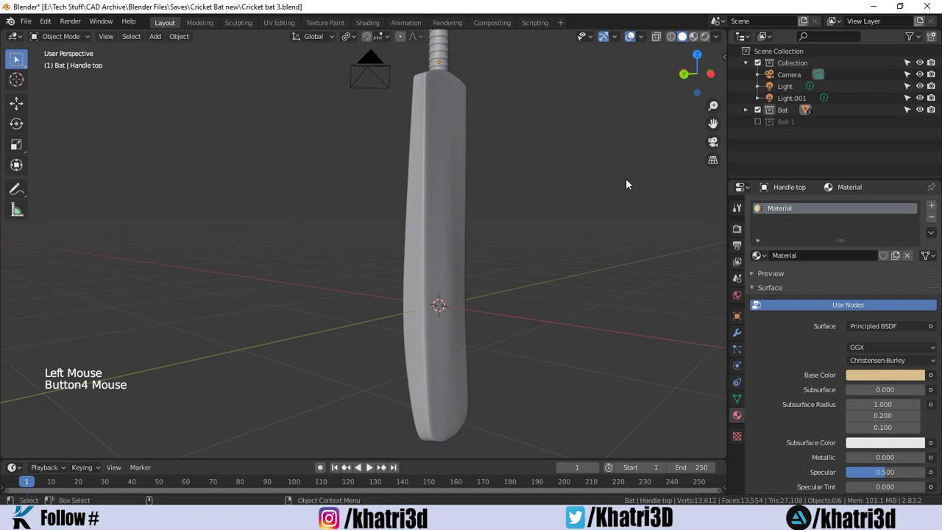
left_click(694, 37)
scroll(534, 172, "down", 3)
mouse_move(534, 171)
middle_mouse_down()
mouse_move(478, 211)
mouse_move(450, 211)
middle_mouse_up()
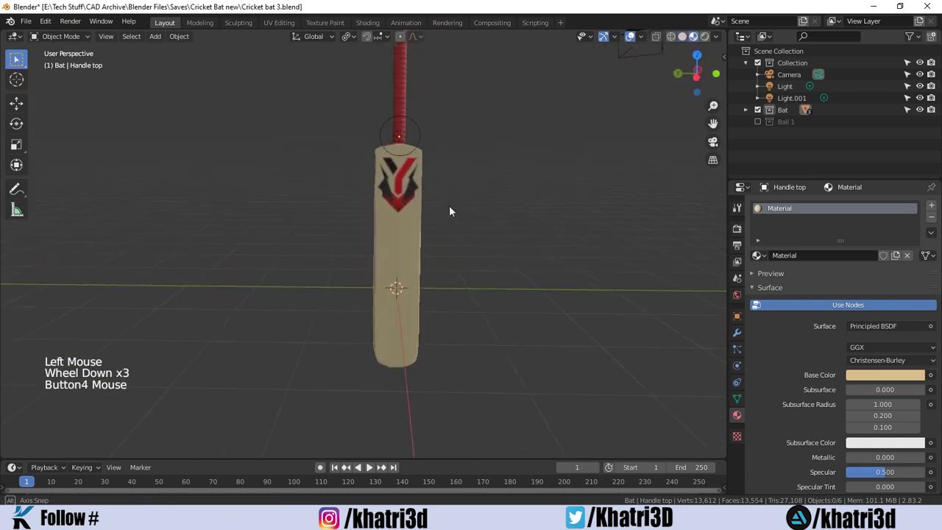
left_click(717, 37)
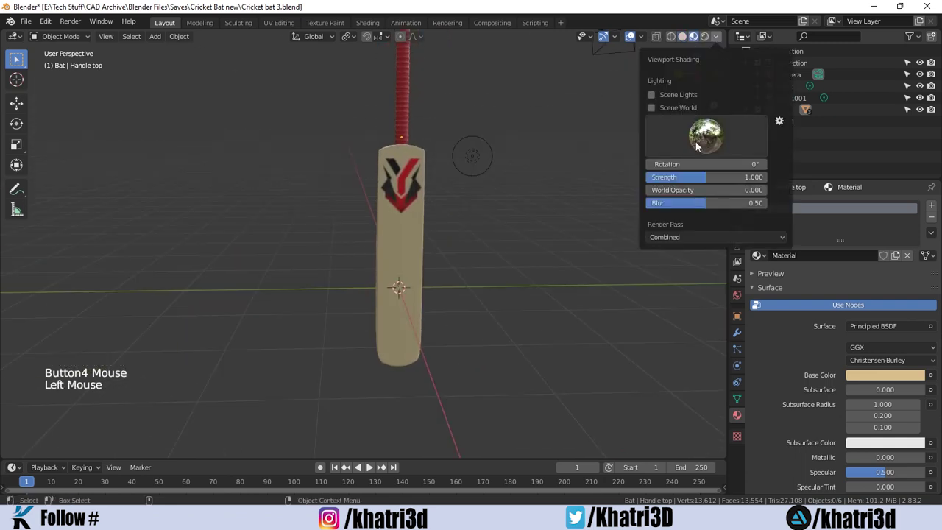
left_click_drag(698, 177, 766, 190)
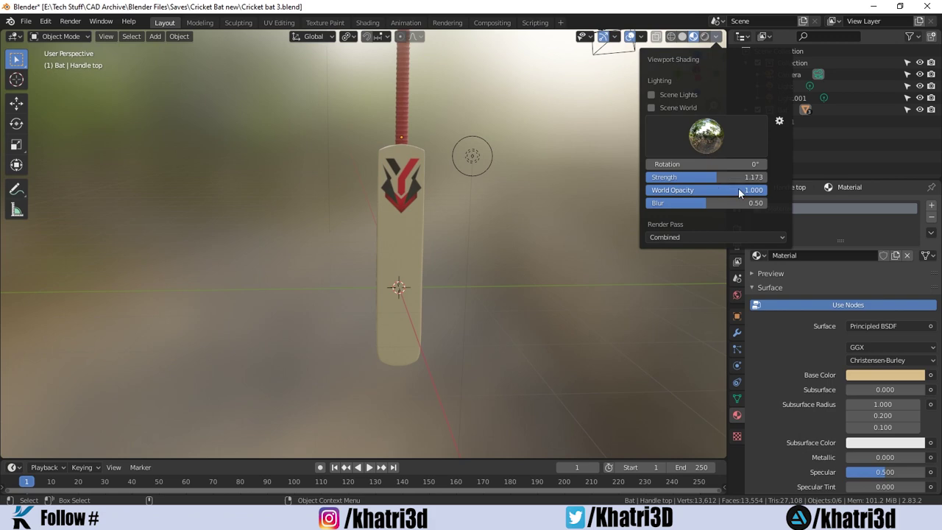
left_click_drag(687, 205, 698, 203)
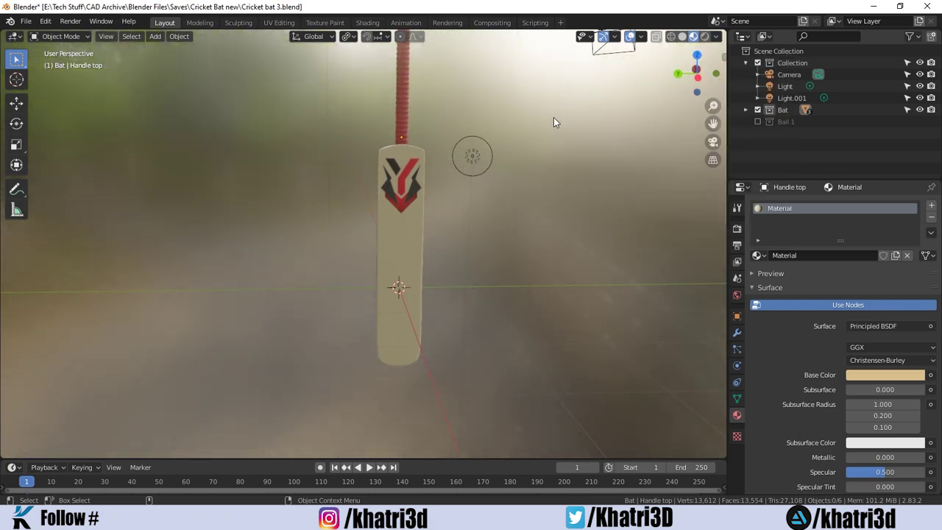
mouse_move(554, 122)
middle_mouse_down()
mouse_move(463, 116)
mouse_move(331, 145)
mouse_move(473, 126)
middle_mouse_up()
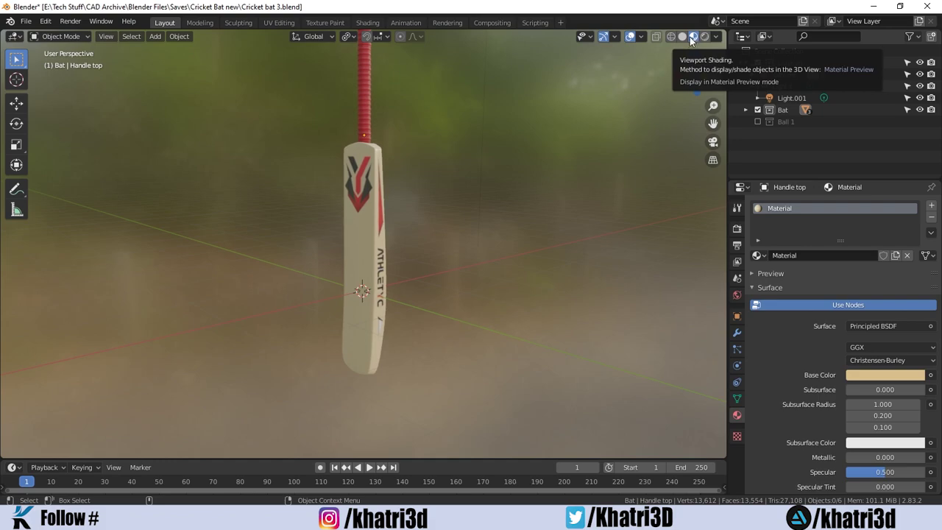
mouse_move(435, 157)
middle_mouse_down()
mouse_move(221, 213)
mouse_move(417, 227)
mouse_move(538, 212)
mouse_move(446, 248)
mouse_move(463, 213)
mouse_move(535, 218)
mouse_move(496, 194)
middle_mouse_up()
Apply a different HDRI environment, hide its background, and open the Shading workspace.
left_click(718, 36)
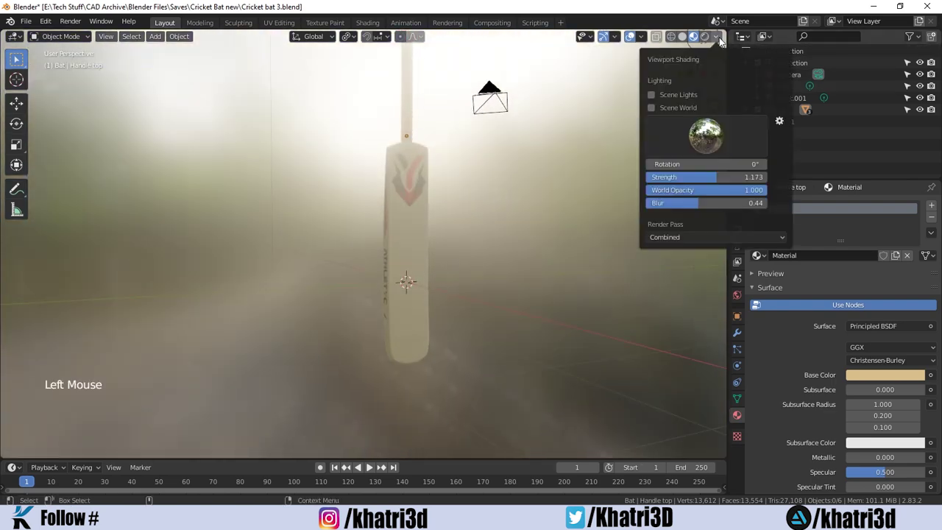
left_click(701, 146)
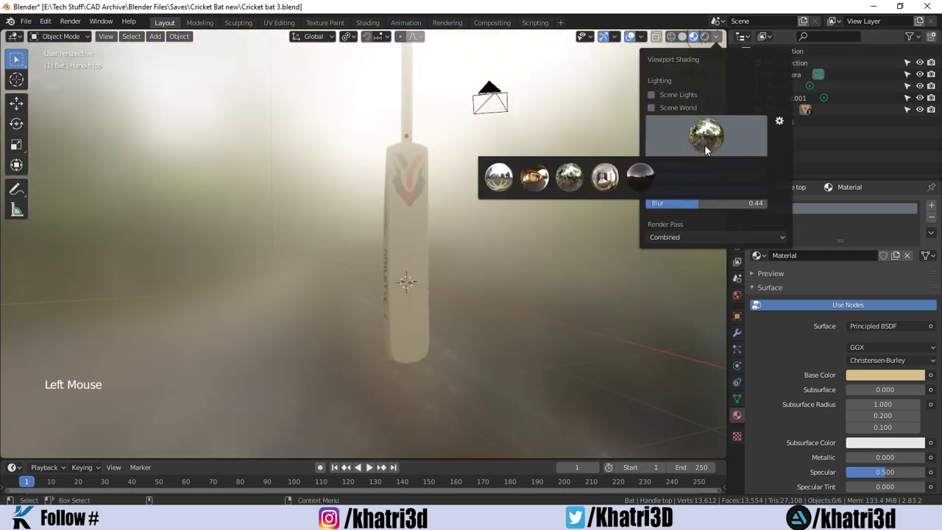
left_click(614, 184)
mouse_move(556, 289)
middle_mouse_down()
mouse_move(424, 313)
mouse_move(390, 296)
mouse_move(427, 296)
middle_mouse_up()
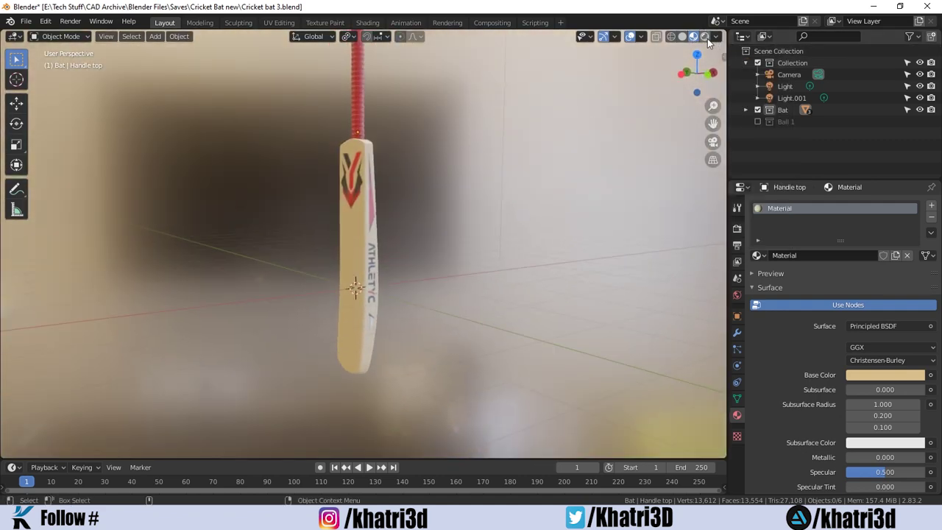
left_click(707, 38)
mouse_move(406, 138)
middle_mouse_down()
mouse_move(437, 216)
mouse_move(513, 233)
middle_mouse_up()
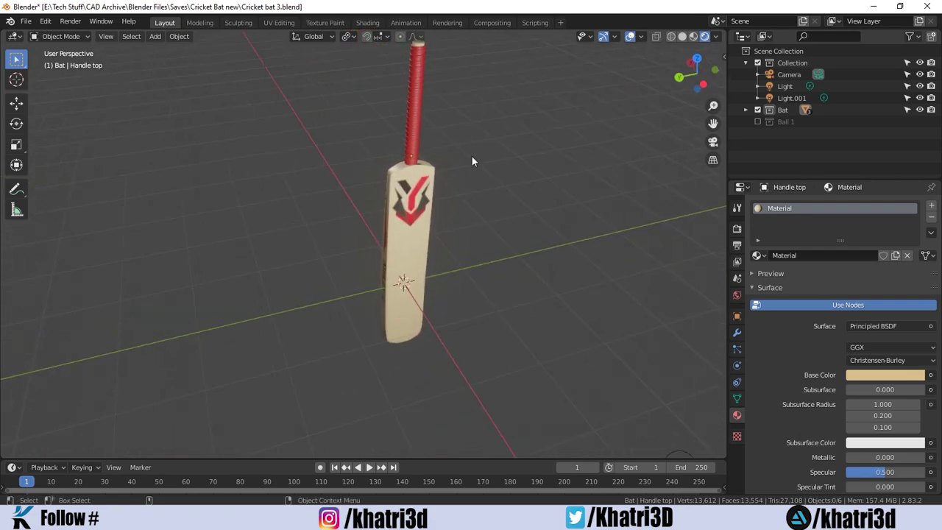
left_click(368, 23)
Switch the Shader Editor to World to frame its Background and World Output nodes, then return to Layout.
left_click(60, 216)
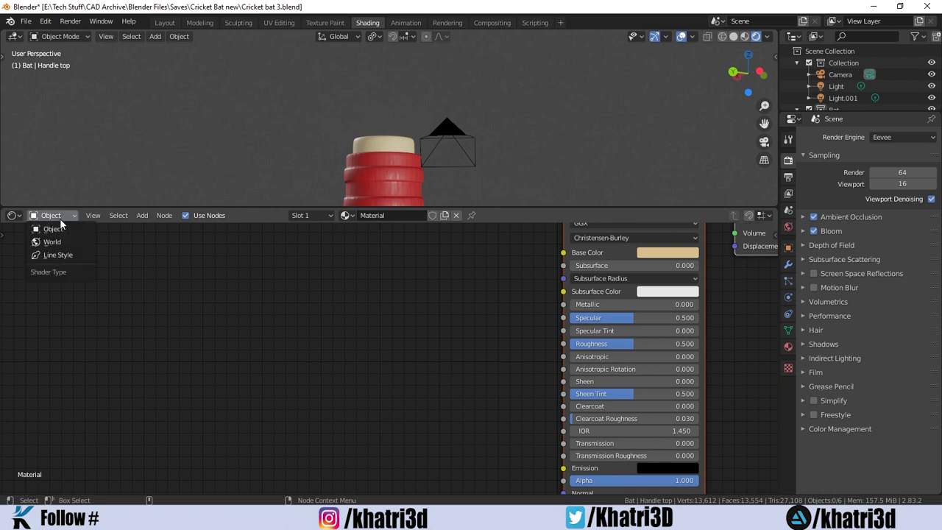
left_click(65, 240)
key("Home")
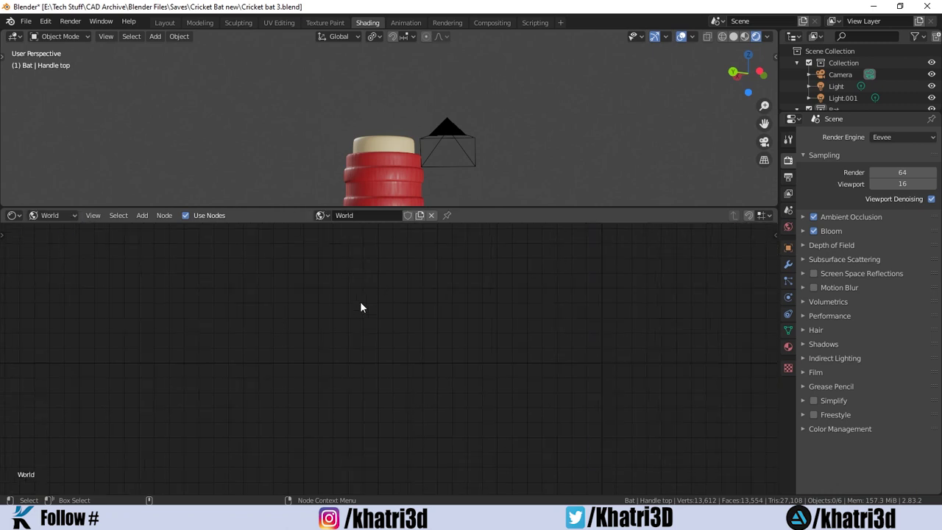
scroll(401, 295, "down", 2)
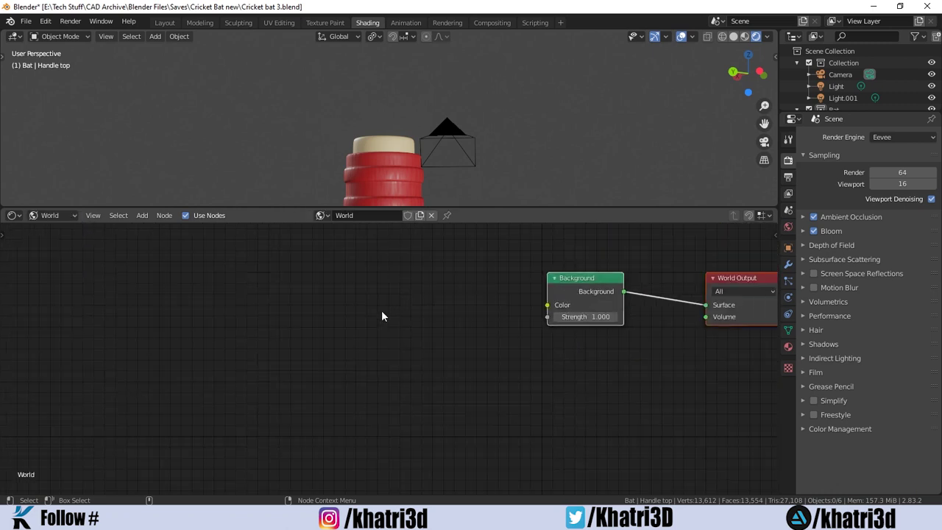
scroll(381, 310, "down", 1)
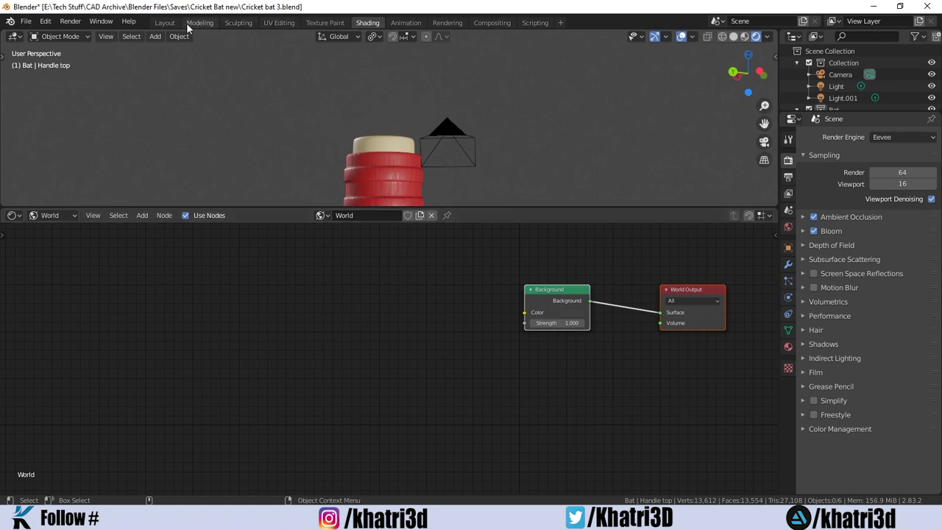
left_click(166, 22)
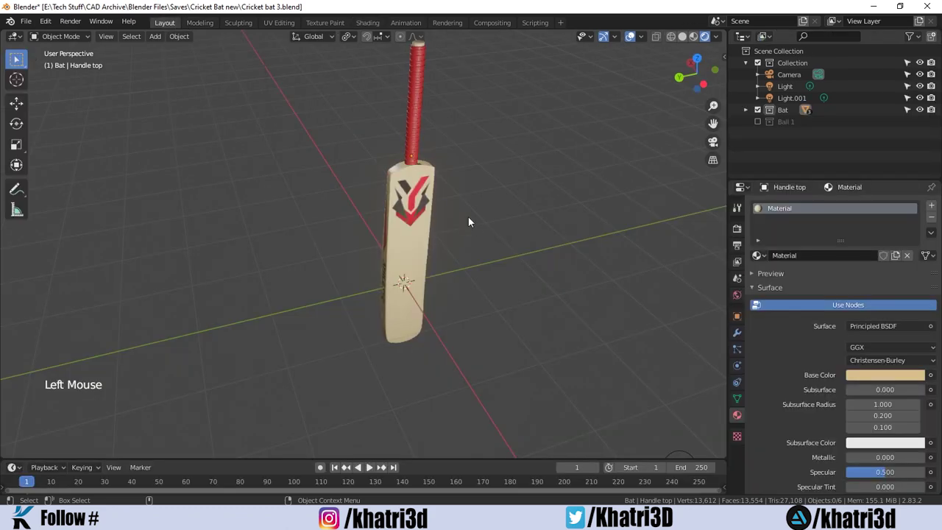
Switch to Material Preview and orbit around the bat's ATHLETYC logo face.
mouse_move(468, 216)
middle_mouse_down()
mouse_move(536, 192)
mouse_move(637, 185)
middle_mouse_up()
scroll(597, 189, "up", 4)
mouse_move(555, 192)
middle_mouse_down()
mouse_move(473, 170)
mouse_move(338, 167)
mouse_move(232, 149)
mouse_move(233, 100)
mouse_move(326, 97)
mouse_move(474, 199)
mouse_move(515, 201)
middle_mouse_up()
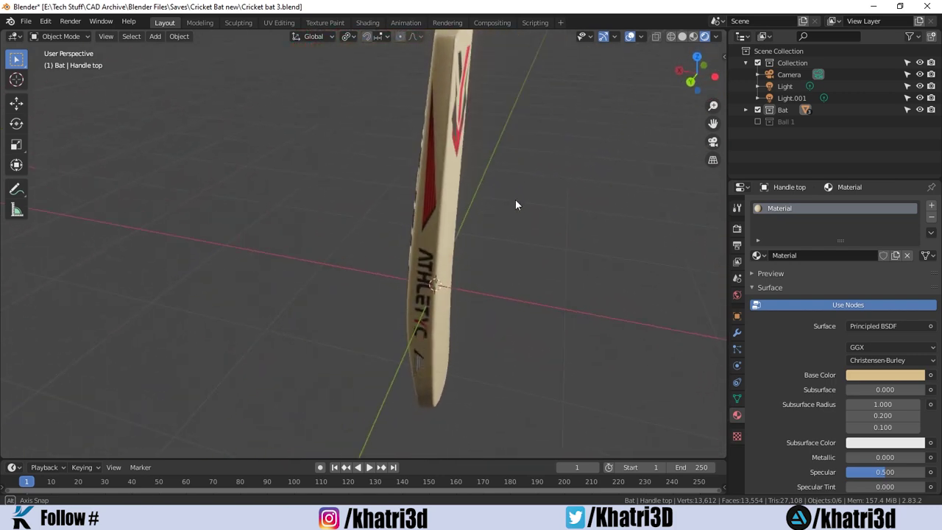
left_click(693, 36)
mouse_move(663, 100)
middle_mouse_down()
mouse_move(492, 234)
mouse_move(283, 193)
mouse_move(339, 231)
middle_mouse_up()
scroll(282, 192, "down", 2)
scroll(341, 234, "down", 4)
scroll(344, 234, "down", 3)
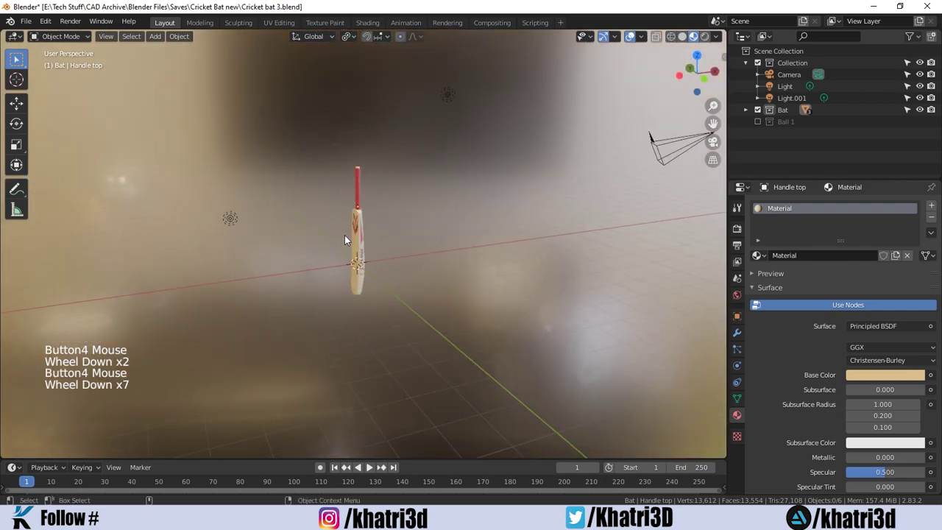
scroll(344, 235, "up", 3)
scroll(346, 237, "up", 4)
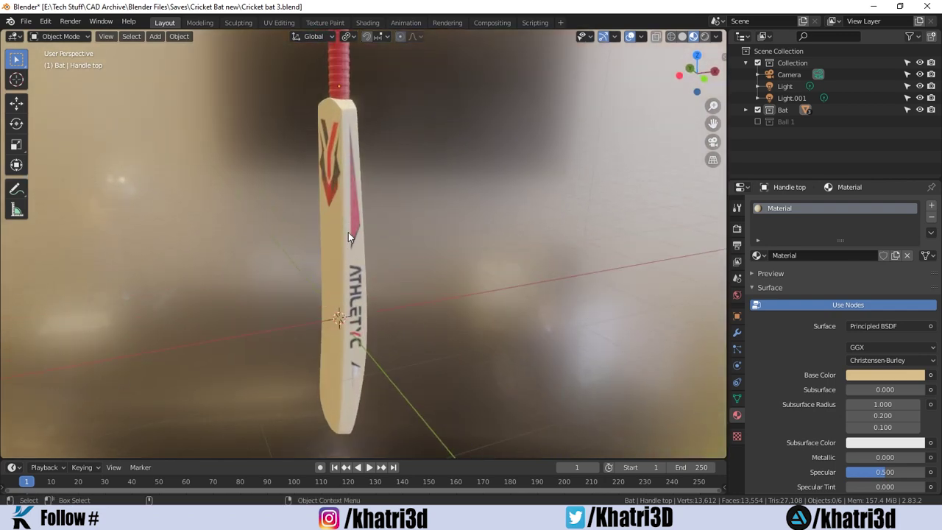
scroll(346, 234, "down", 2)
Orbit and zoom to inspect the bat's decorated front face and edge from several angles.
middle_click_drag(364, 261, 268, 250)
scroll(268, 250, "up", 2)
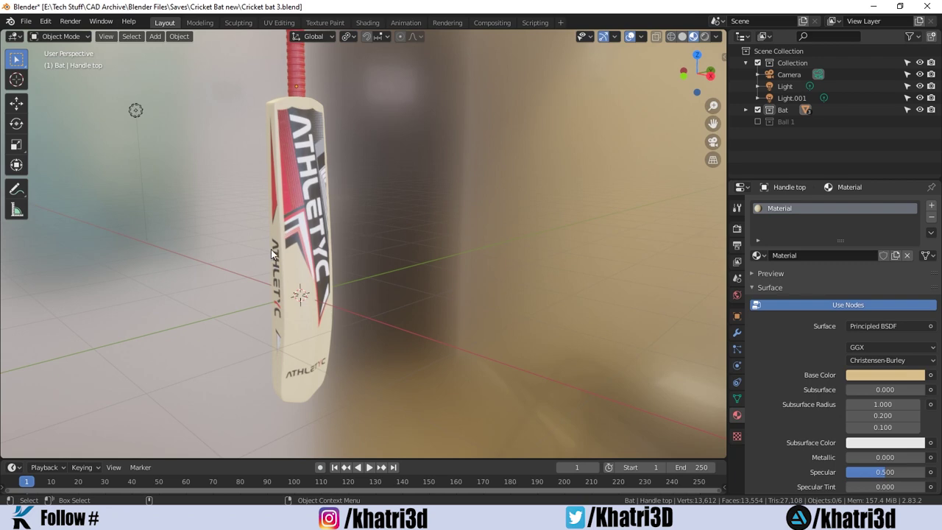
mouse_move(342, 229)
middle_mouse_down()
mouse_move(295, 219)
mouse_move(272, 235)
mouse_move(325, 197)
middle_mouse_up()
scroll(284, 228, "up", 4)
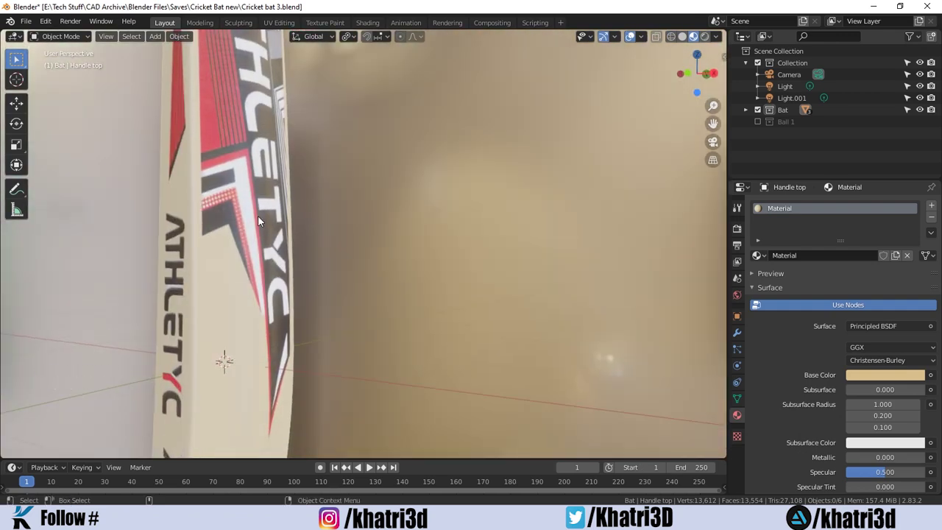
scroll(258, 215, "down", 3)
mouse_move(257, 216)
middle_mouse_down()
mouse_move(421, 214)
mouse_move(154, 237)
mouse_move(229, 229)
mouse_move(309, 193)
middle_mouse_up()
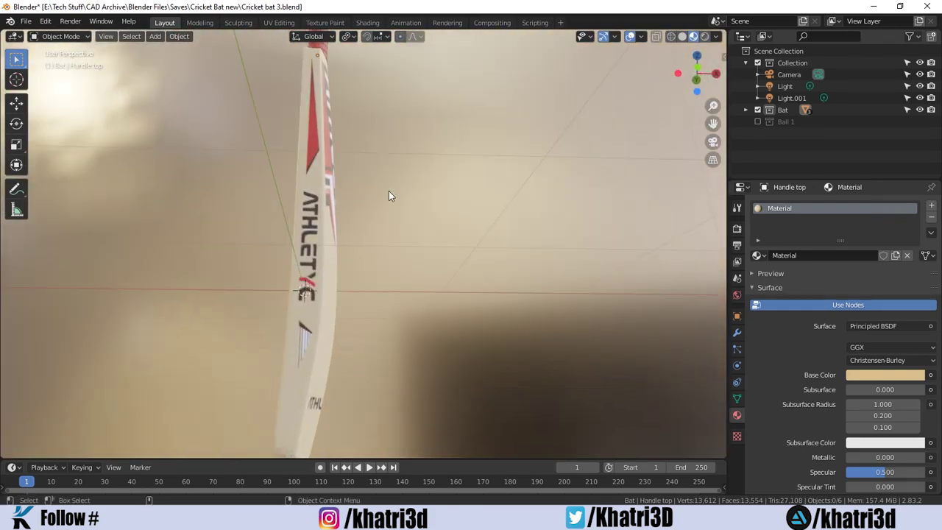
mouse_move(388, 192)
middle_mouse_down()
mouse_move(351, 213)
mouse_move(330, 212)
middle_mouse_up()
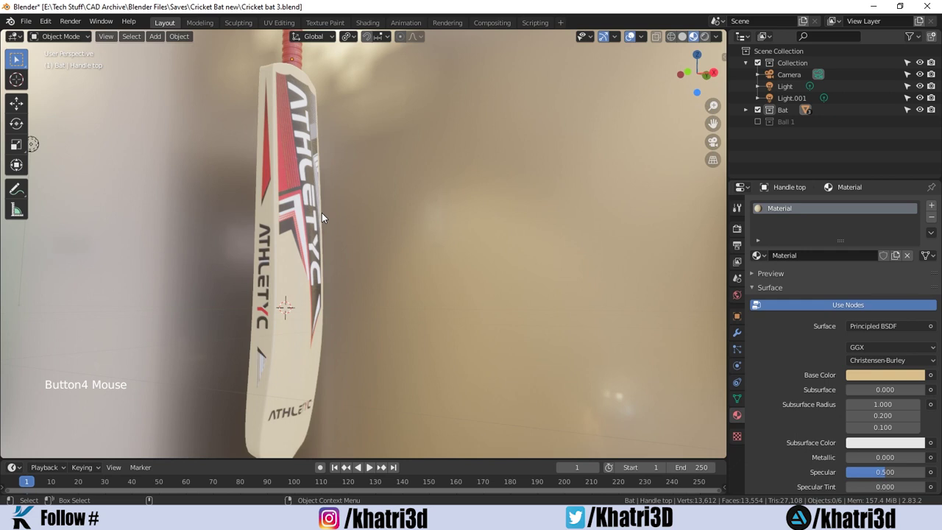